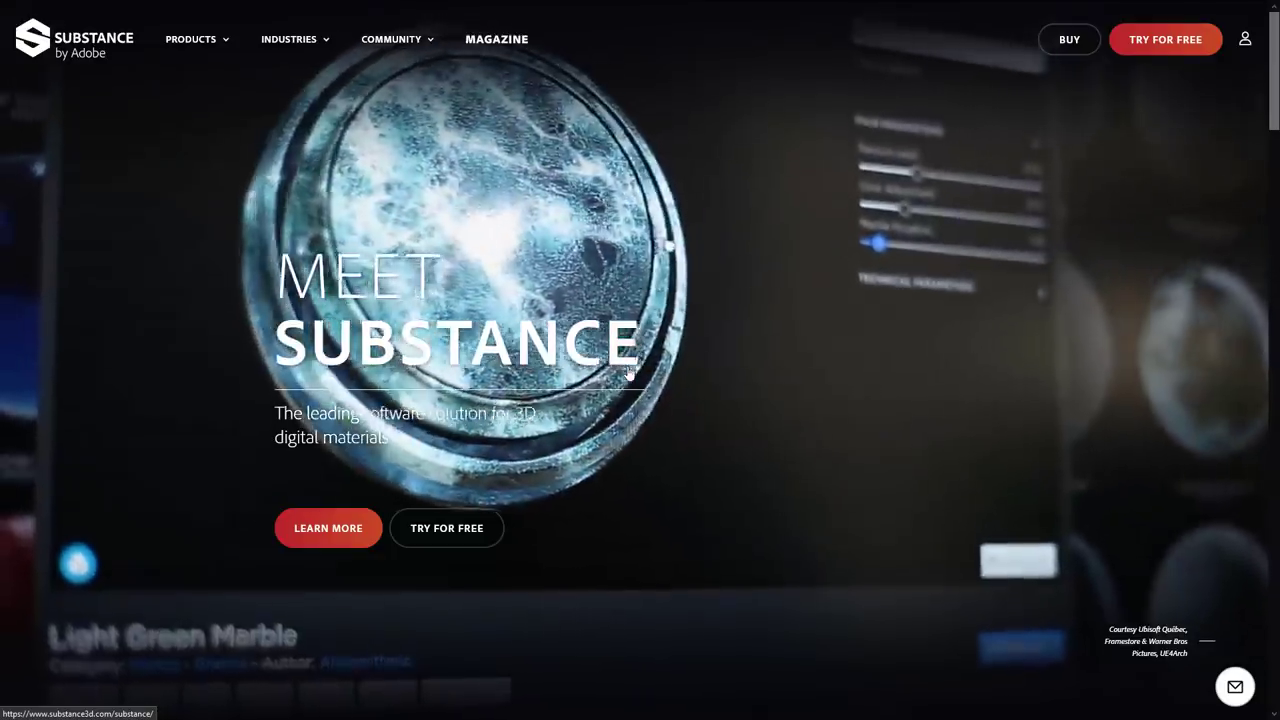
Switch from Firefox to the Substance Alchemist window showing the red brick material
key("alt+Tab")
key("alt+Tab")
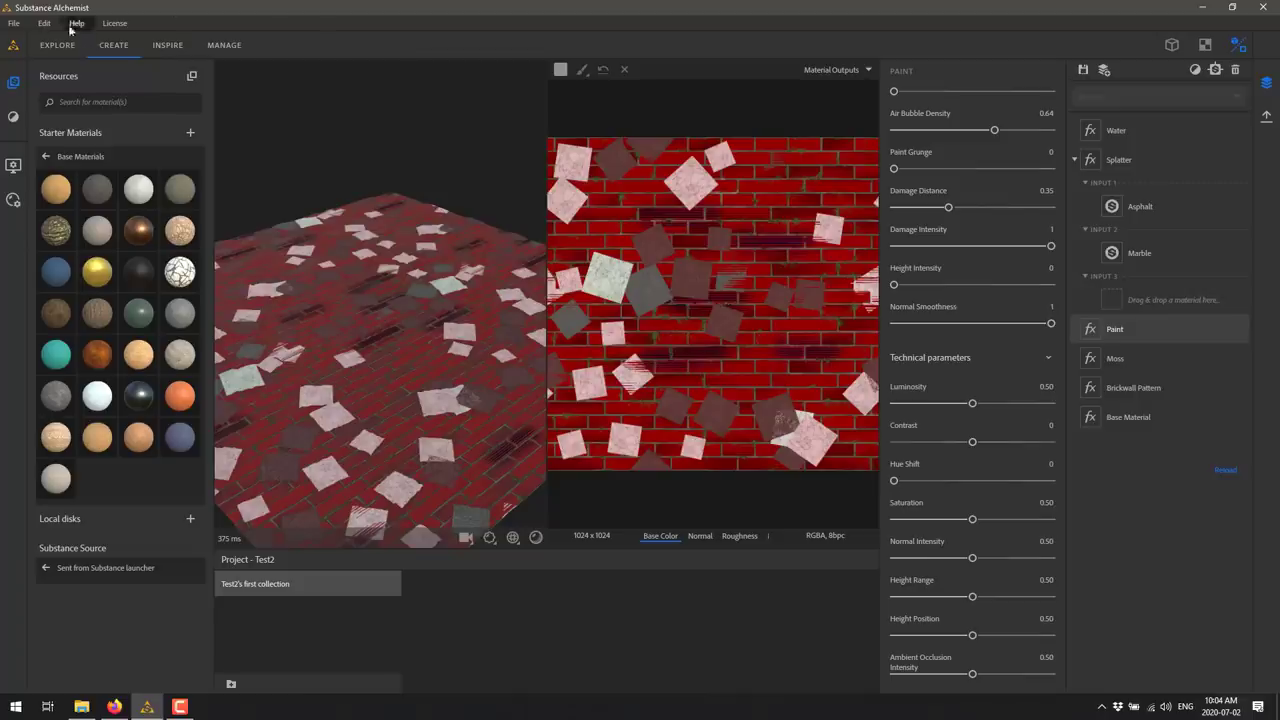
Cancel the New Project dialog and instead create a new empty material
left_click(15, 24)
left_click(22, 47)
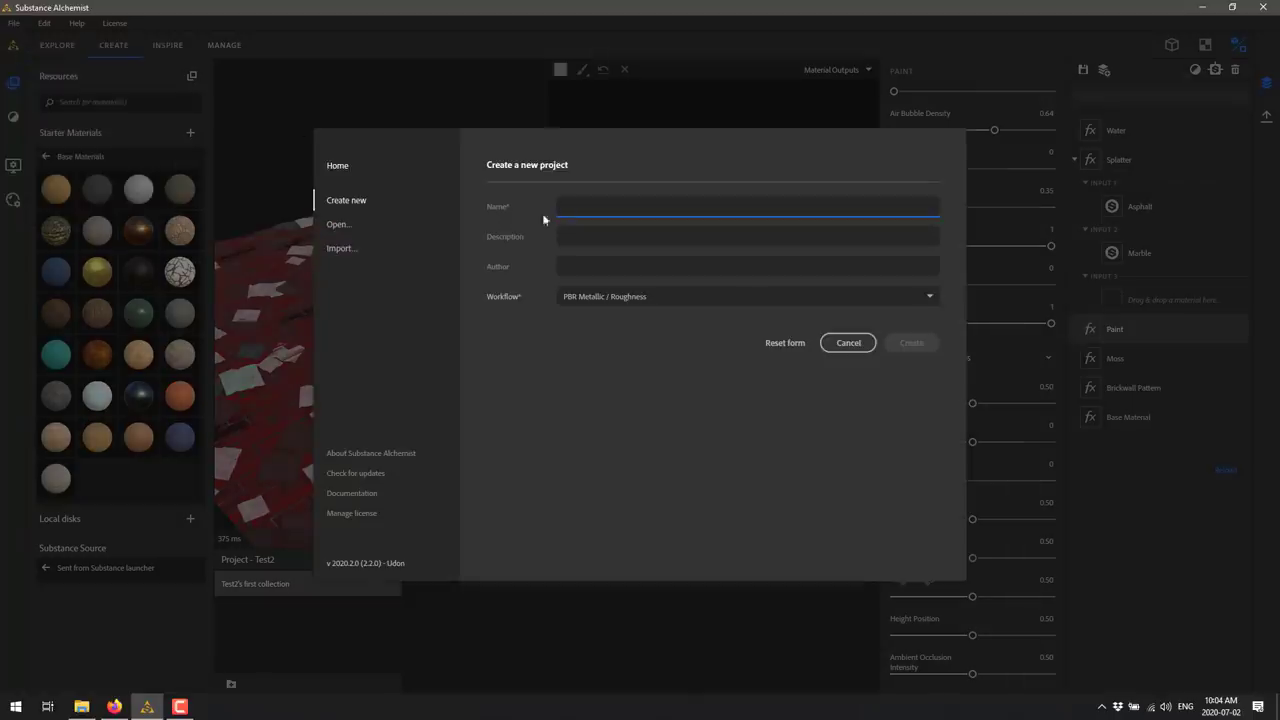
left_click(848, 344)
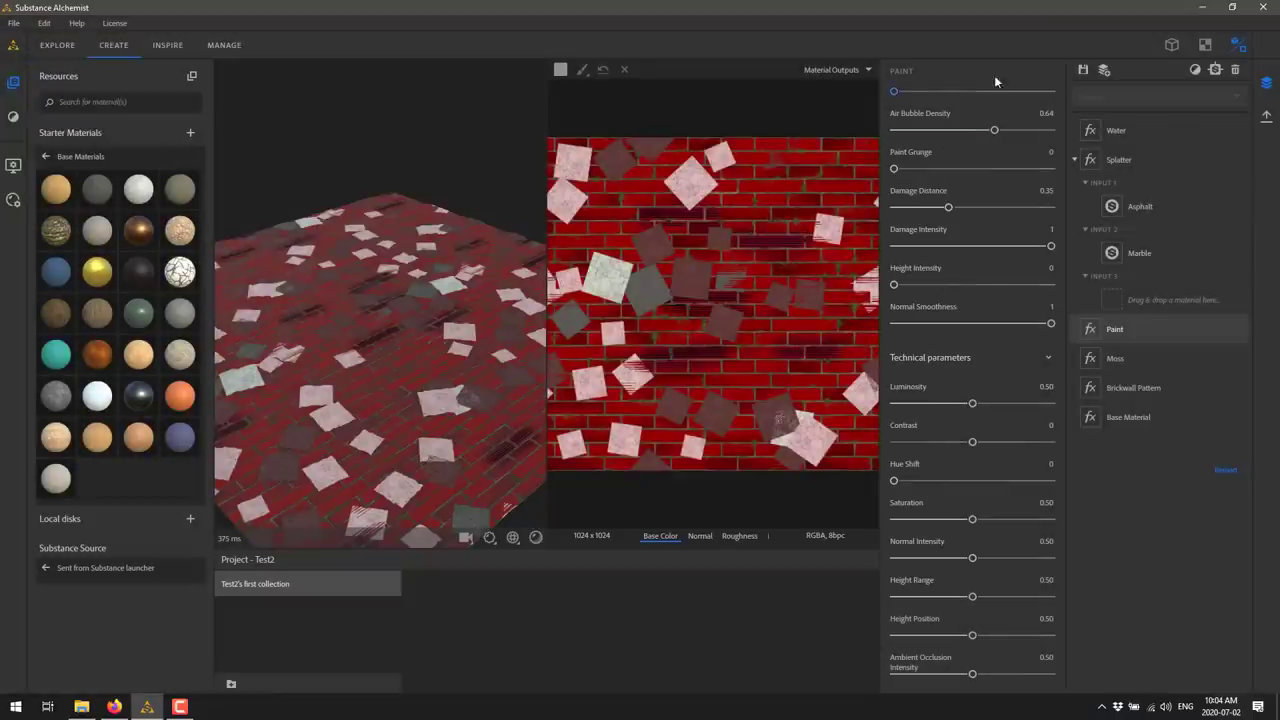
left_click(1104, 70)
left_click(740, 401)
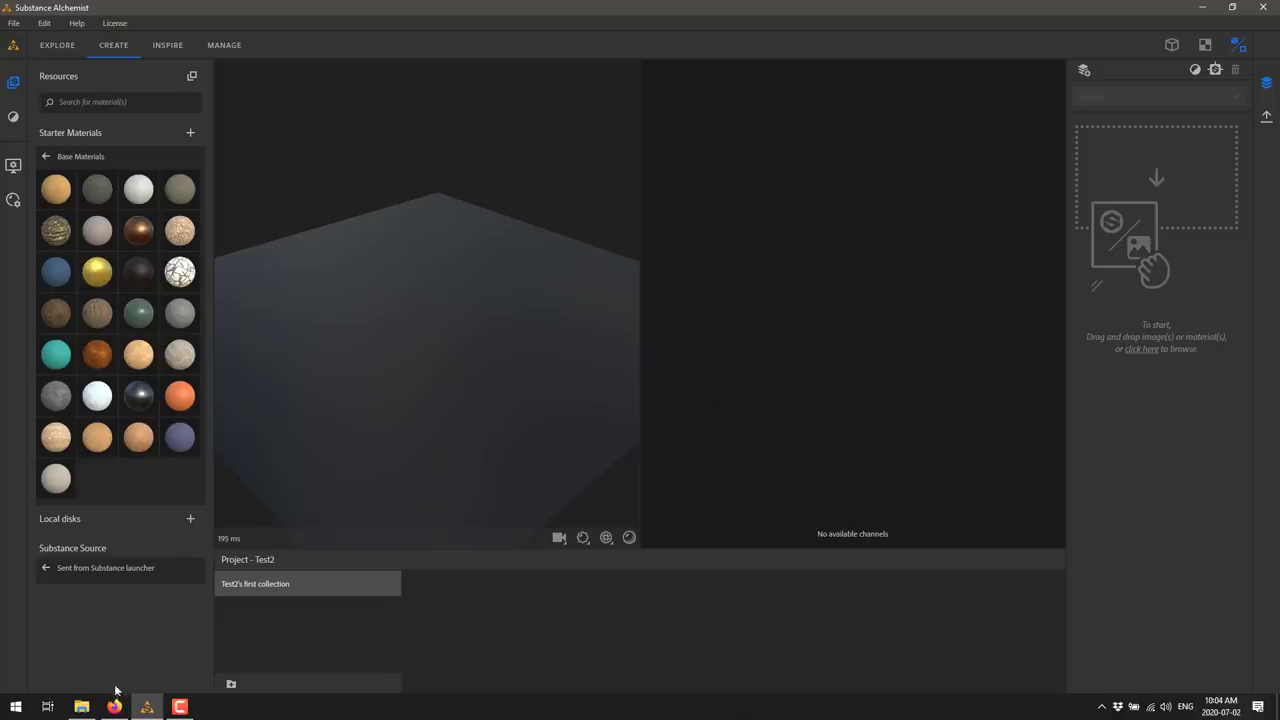
Preview IMG_20200622_201328.jpg from the Temp folder, then return to Alchemist
left_click(81, 707)
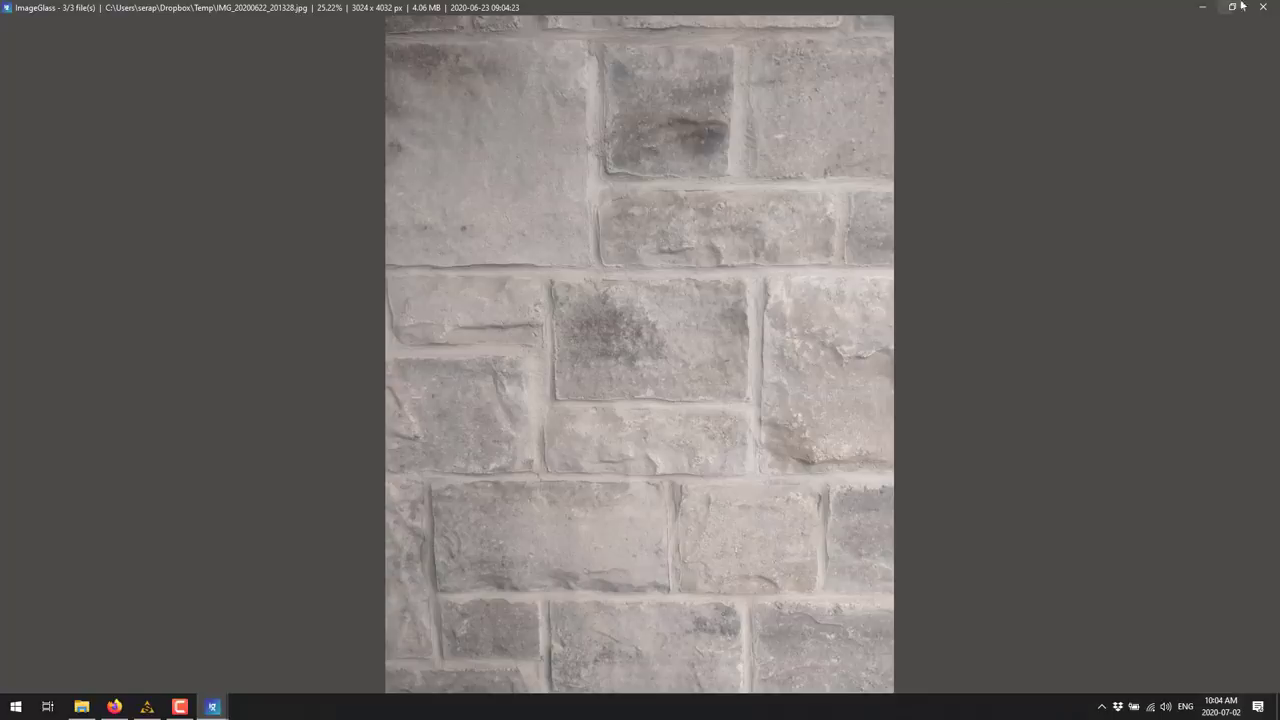
key("alt+Tab")
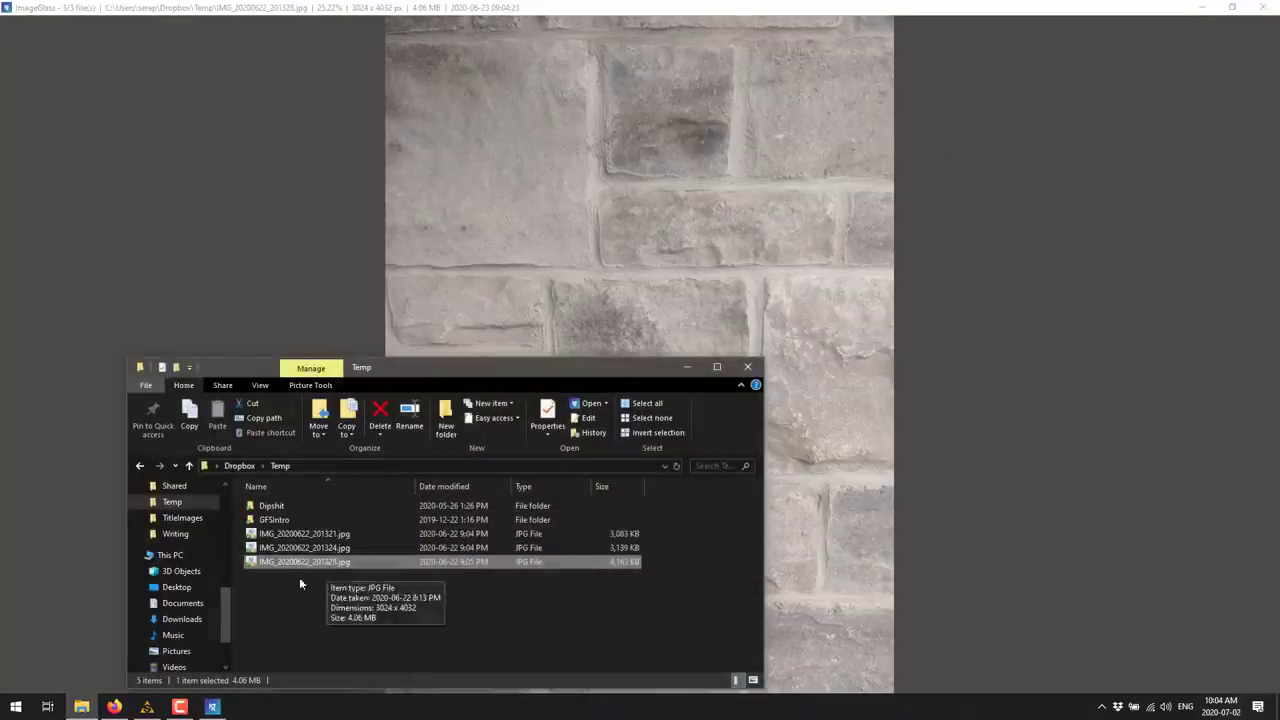
left_click(148, 708)
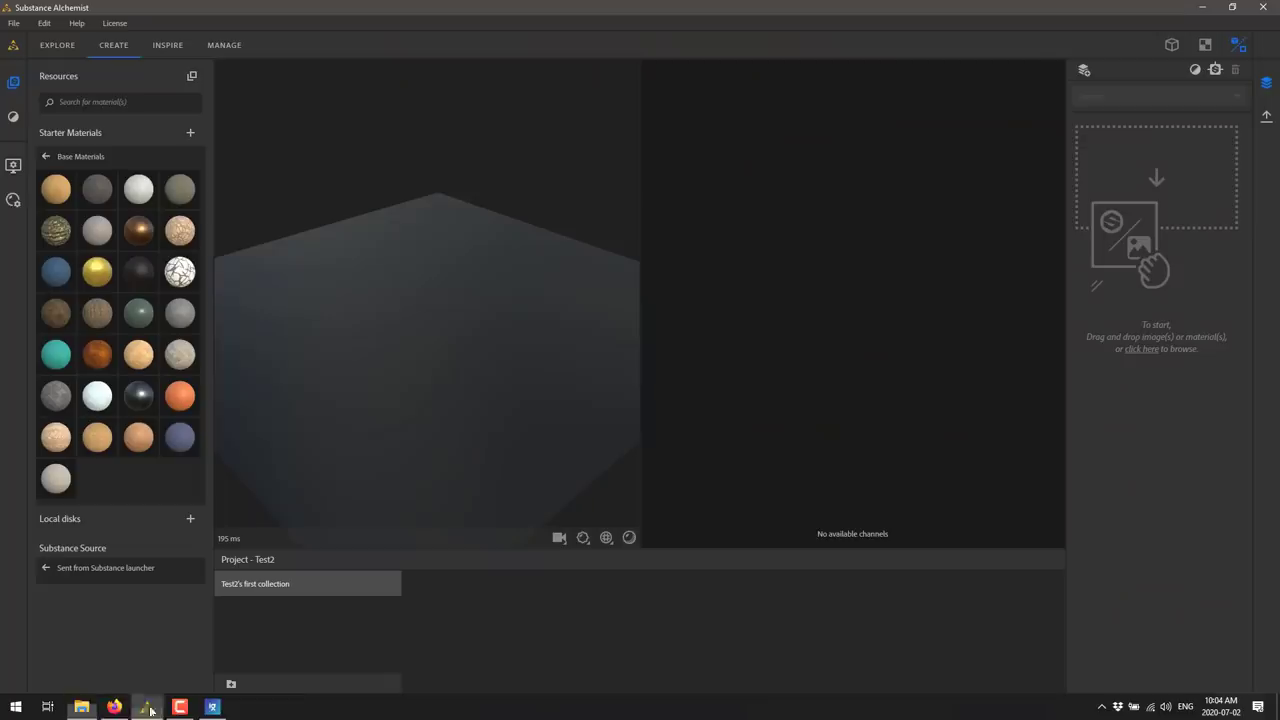
Import IMG_20200622_201328.jpg into the empty material with the AI Powered Image to material template
left_click(81, 707)
left_click_drag(321, 566, 598, 267)
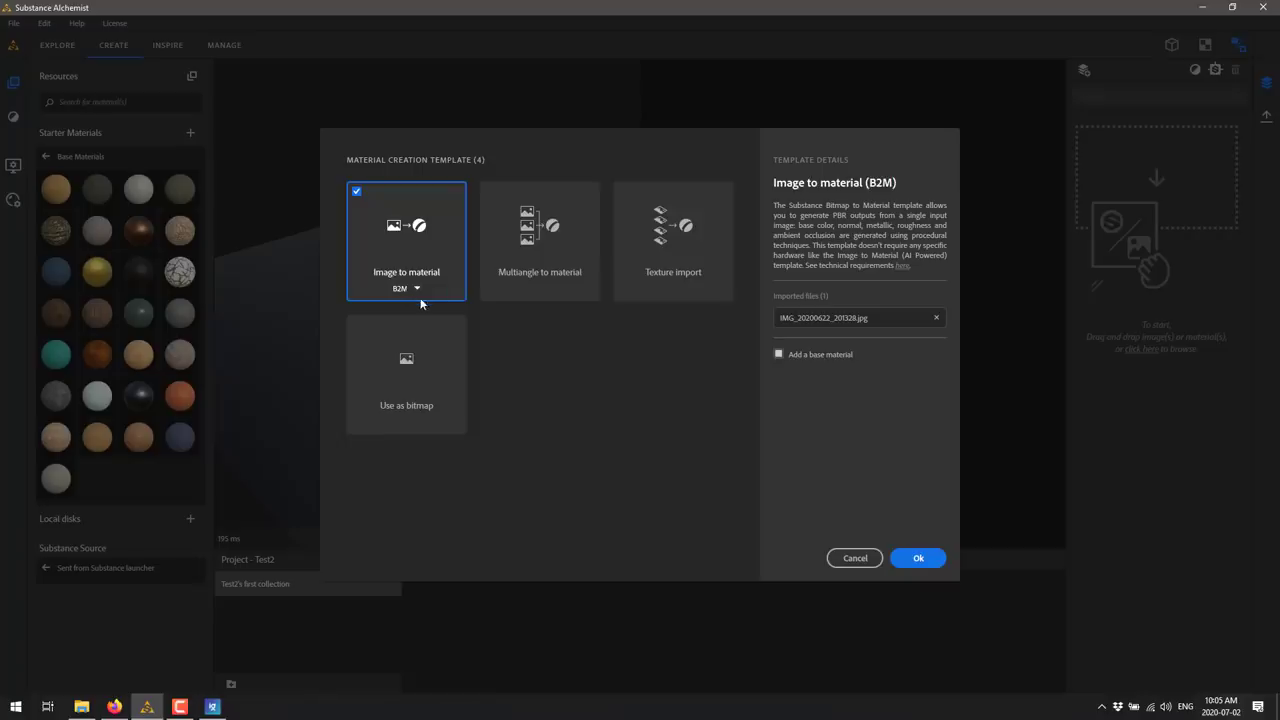
left_click(415, 287)
left_click(368, 324)
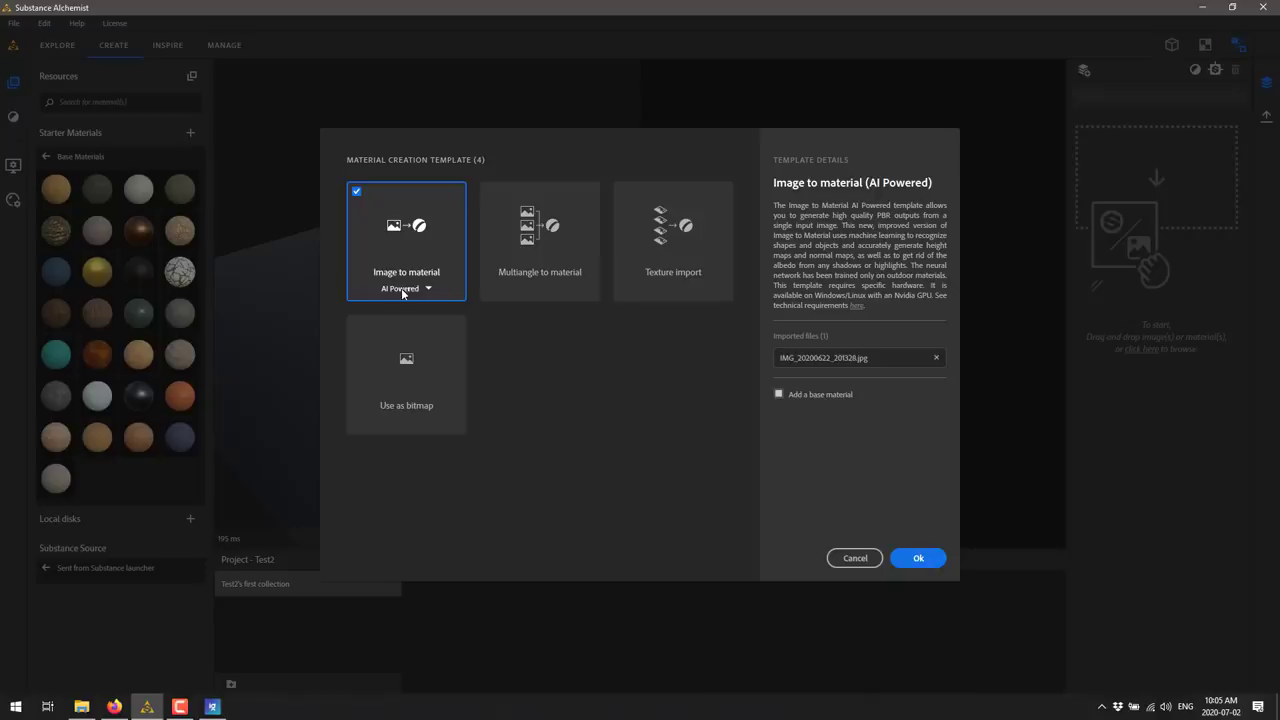
Confirm the AI Powered template and let the stone wall material generate
left_click(918, 559)
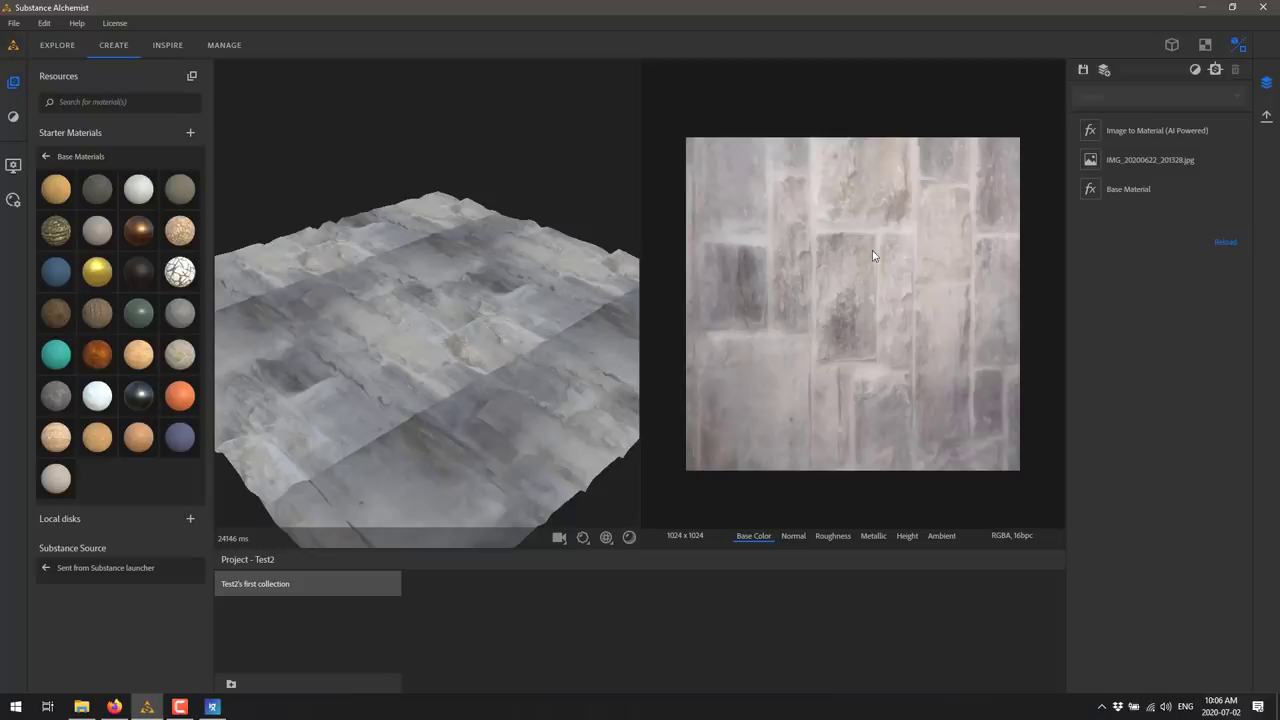
Switch the preview mesh to Mat and zoom out to see the whole figurine
left_click_drag(412, 308, 497, 404)
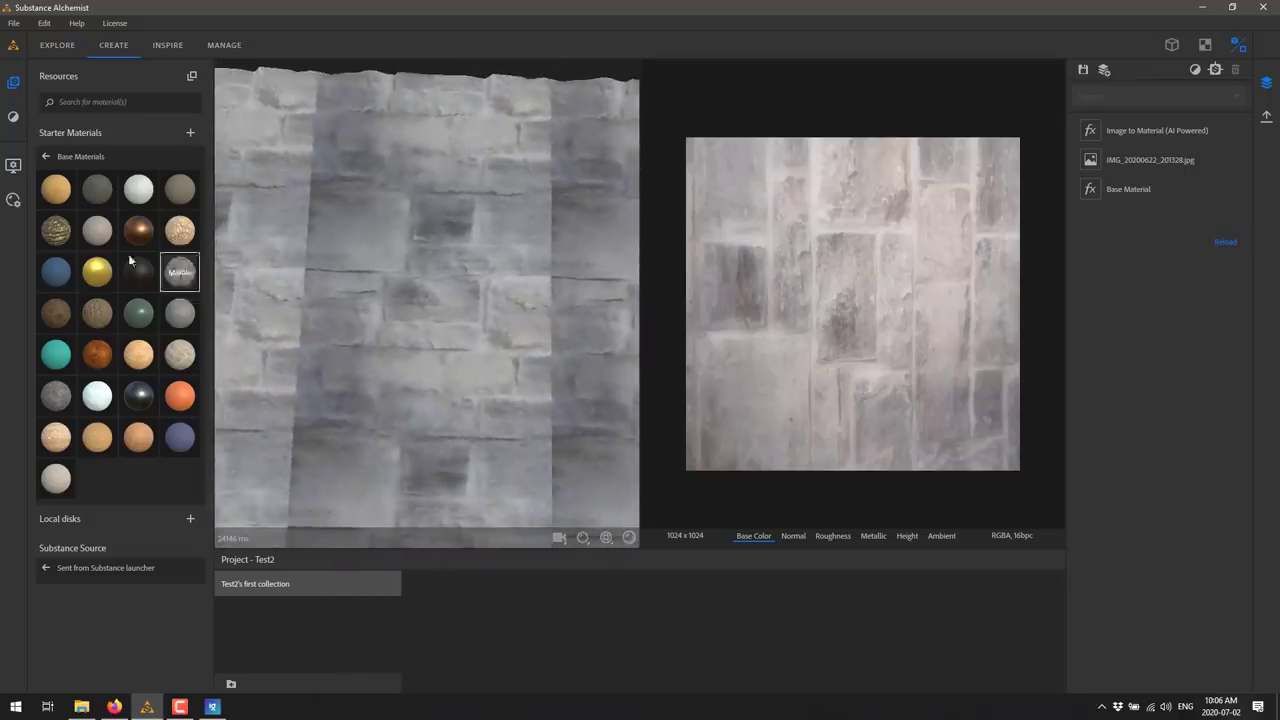
left_click(13, 165)
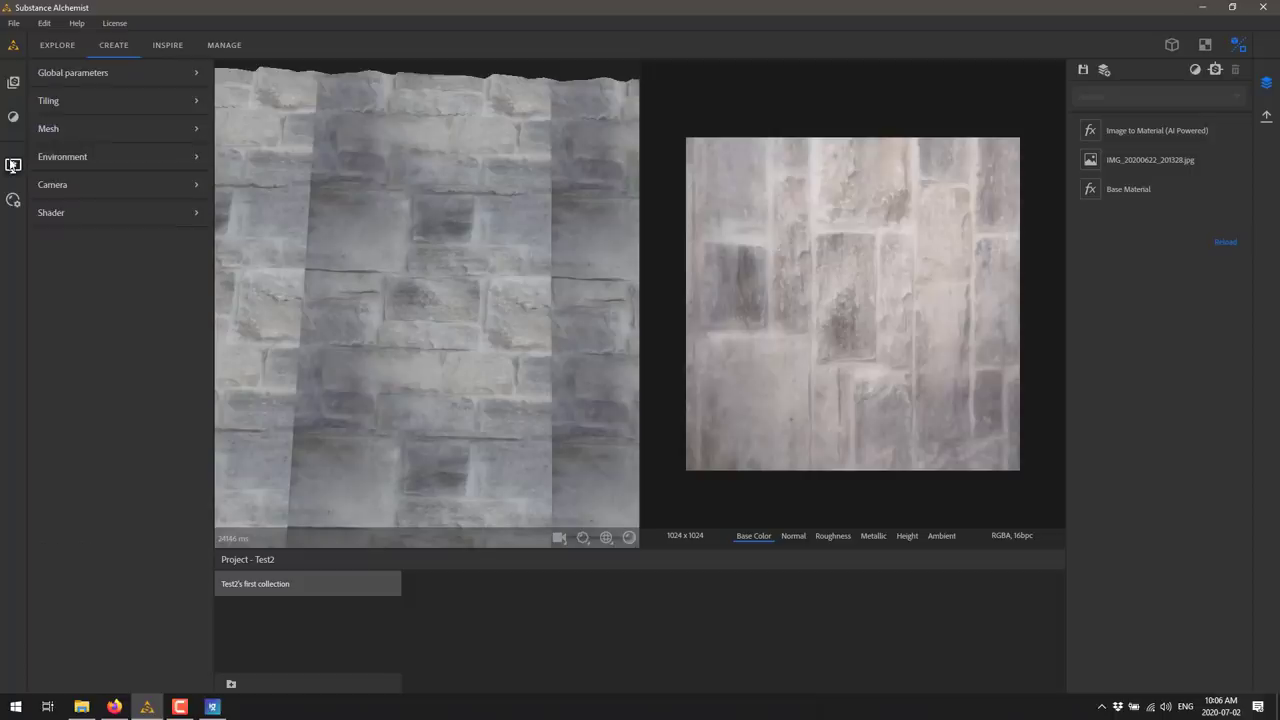
left_click(82, 130)
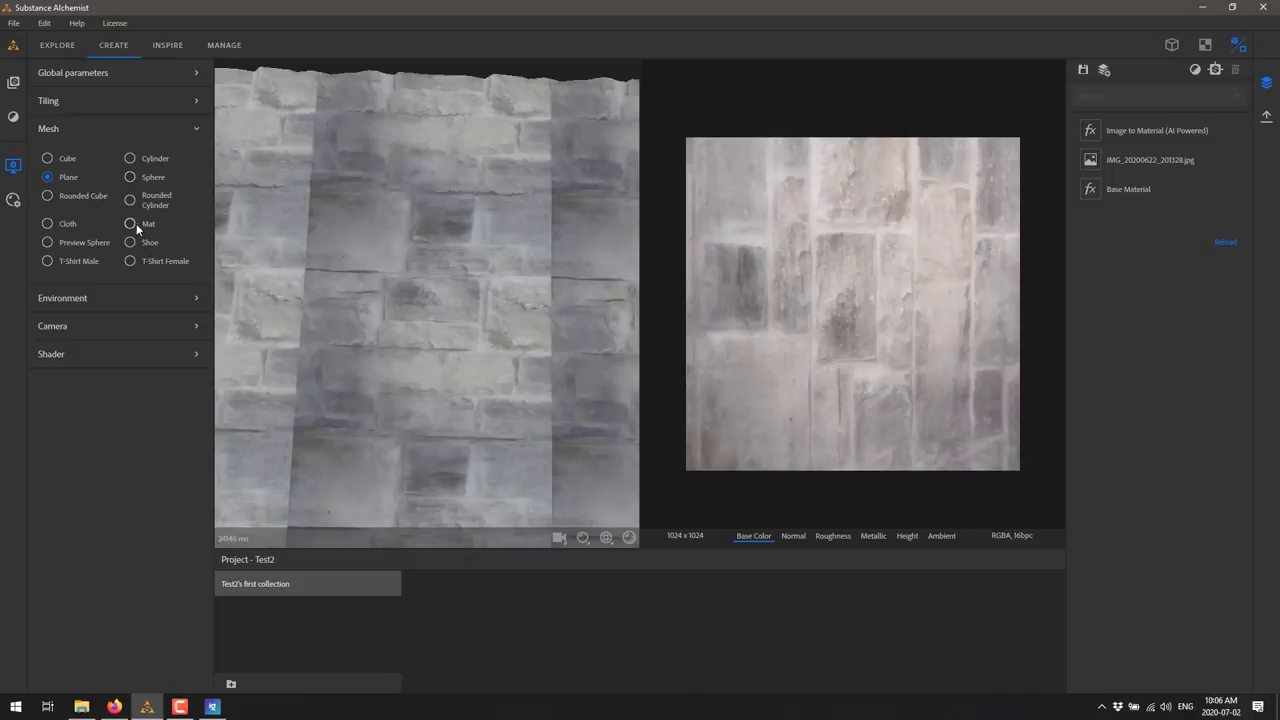
left_click(131, 224)
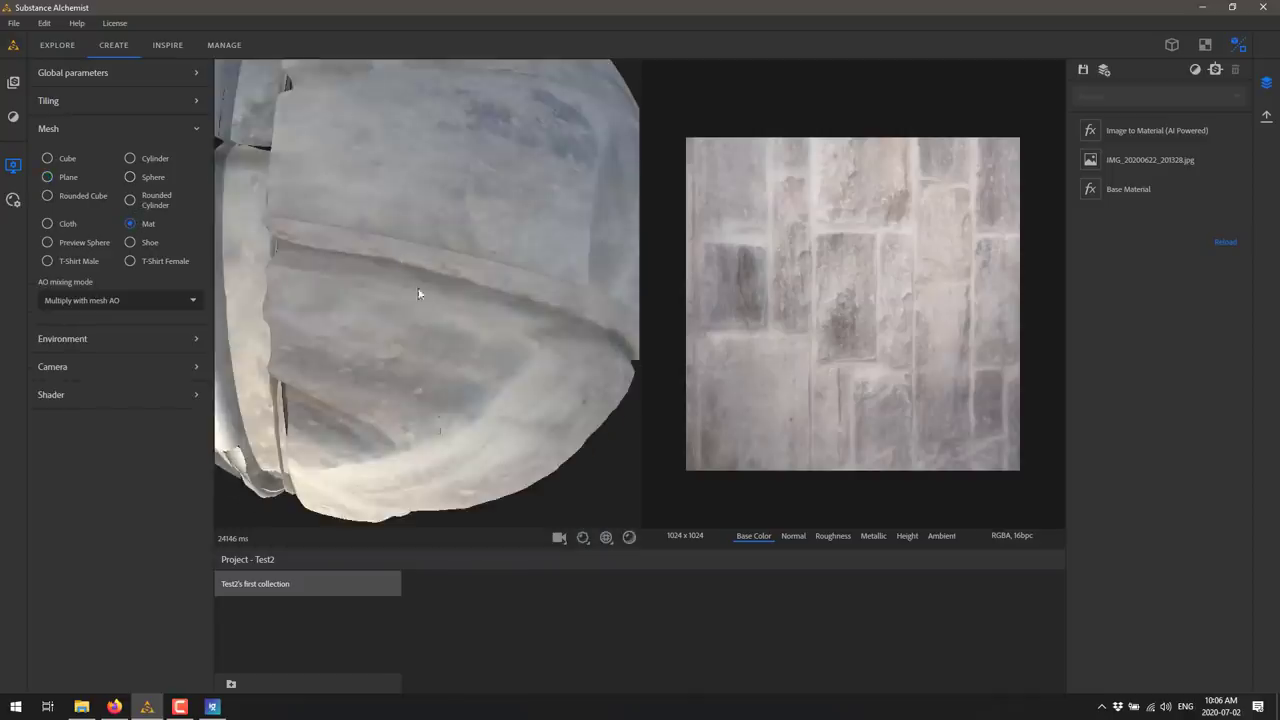
scroll(422, 297, "down", 5)
left_click_drag(437, 303, 533, 215)
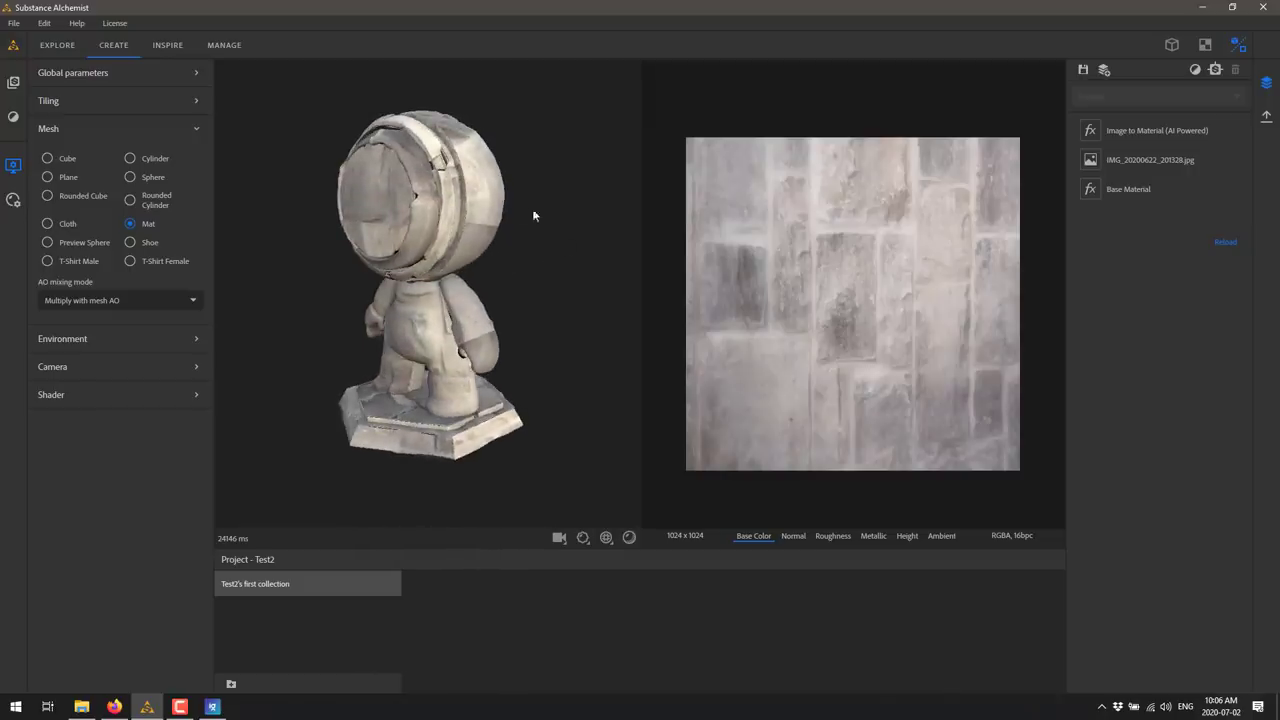
Set Normal Intensity to 0.11 and try the T-Shirt Male, Plane and Cube preview meshes
left_click(1134, 129)
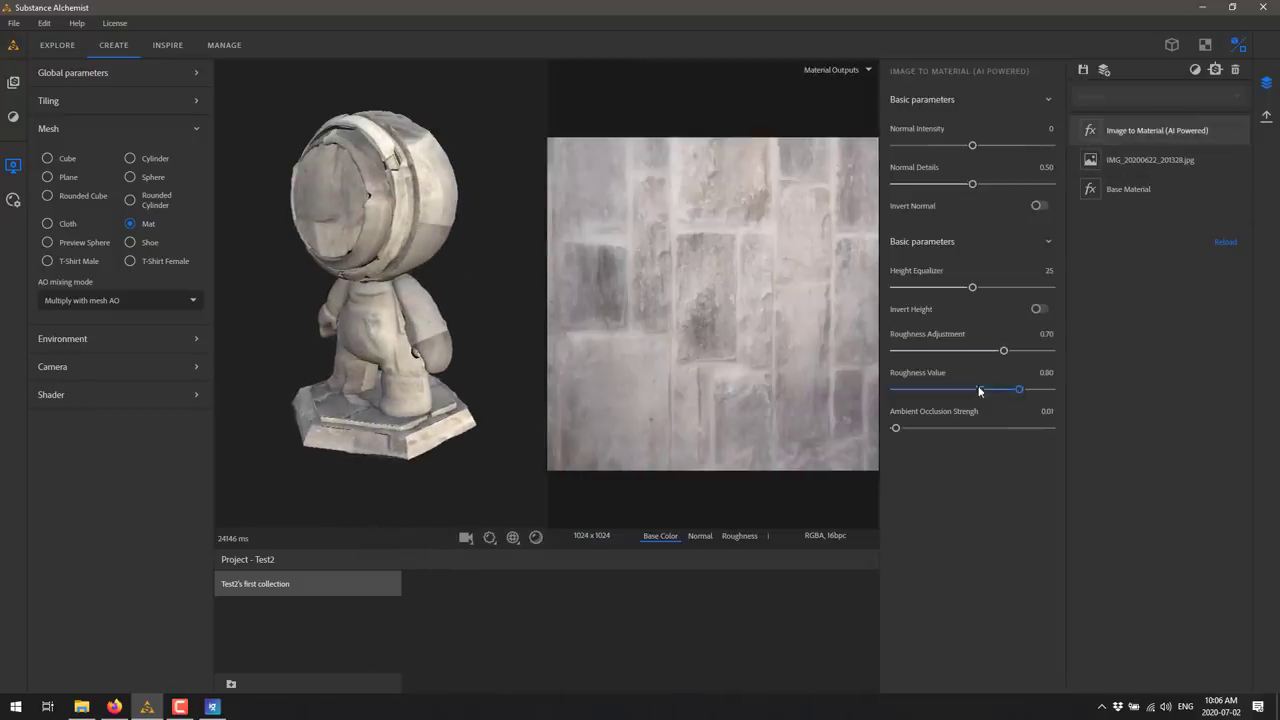
left_click_drag(972, 146, 1008, 184)
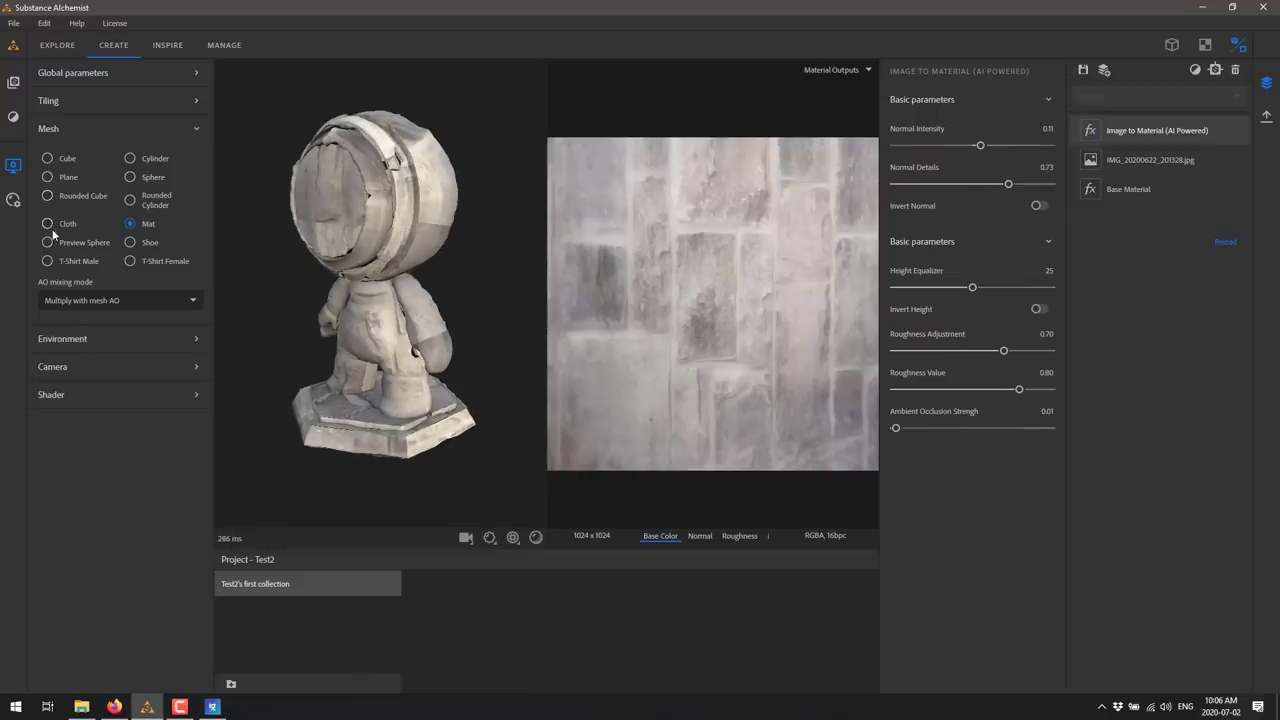
left_click(48, 261)
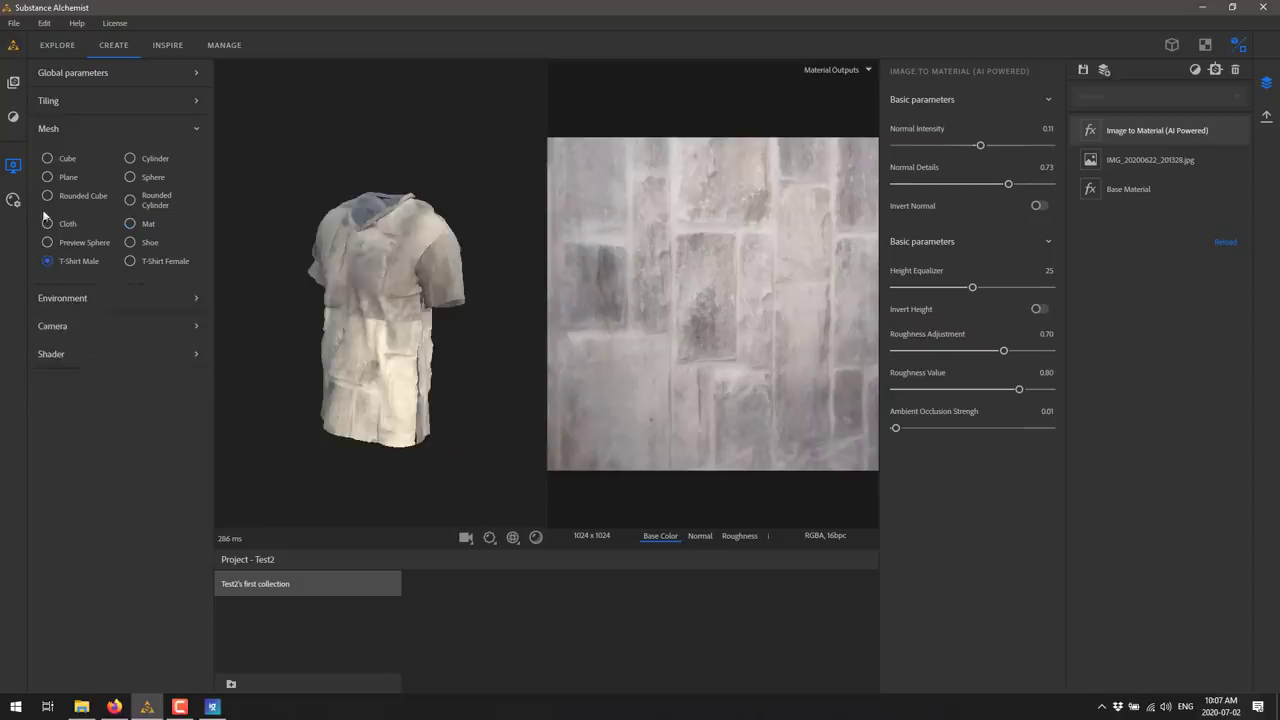
left_click(47, 177)
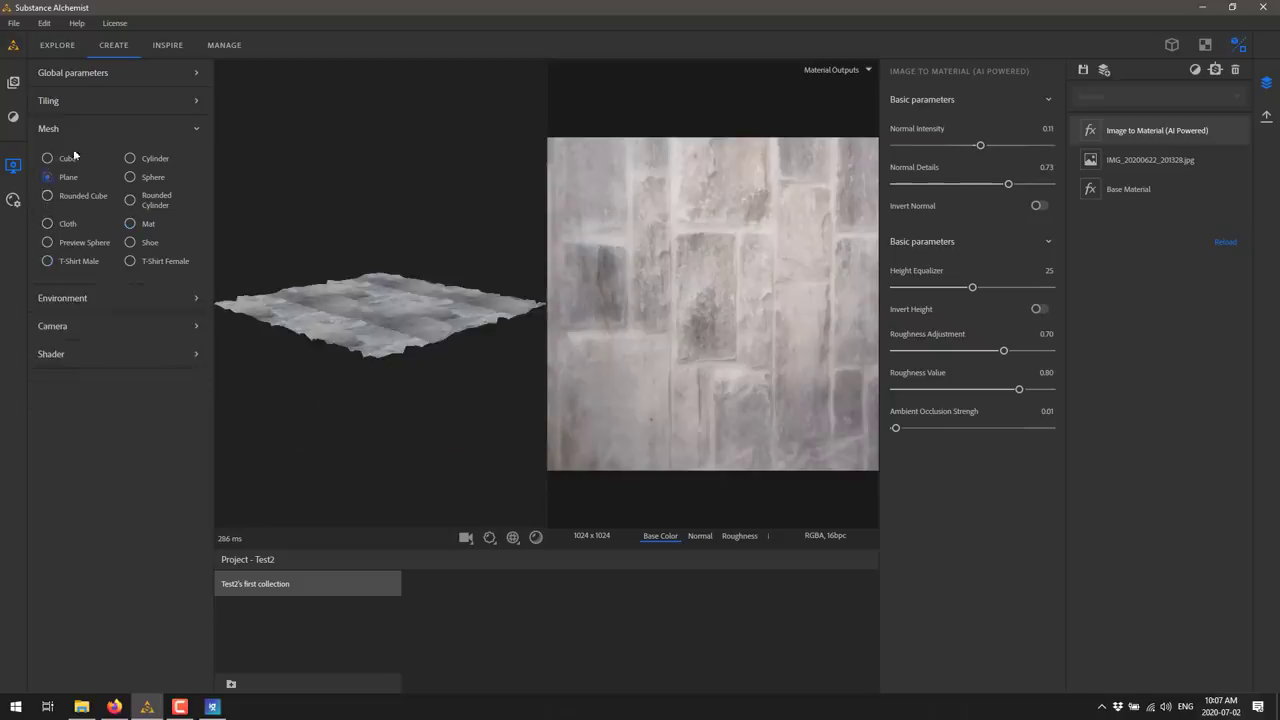
left_click(47, 158)
Settle on the Plane mesh and set AO strength 0.09 and Roughness Value 0.35
left_click_drag(360, 330, 400, 394)
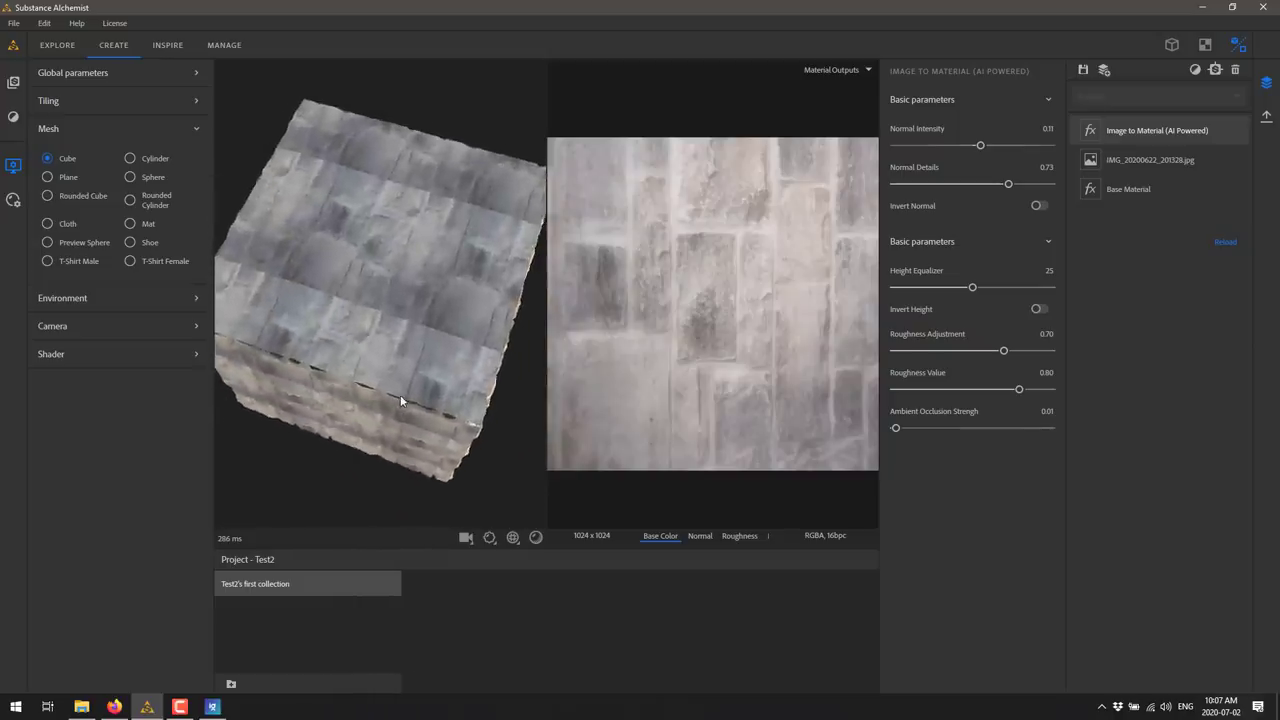
left_click(47, 177)
left_click_drag(286, 269, 405, 237)
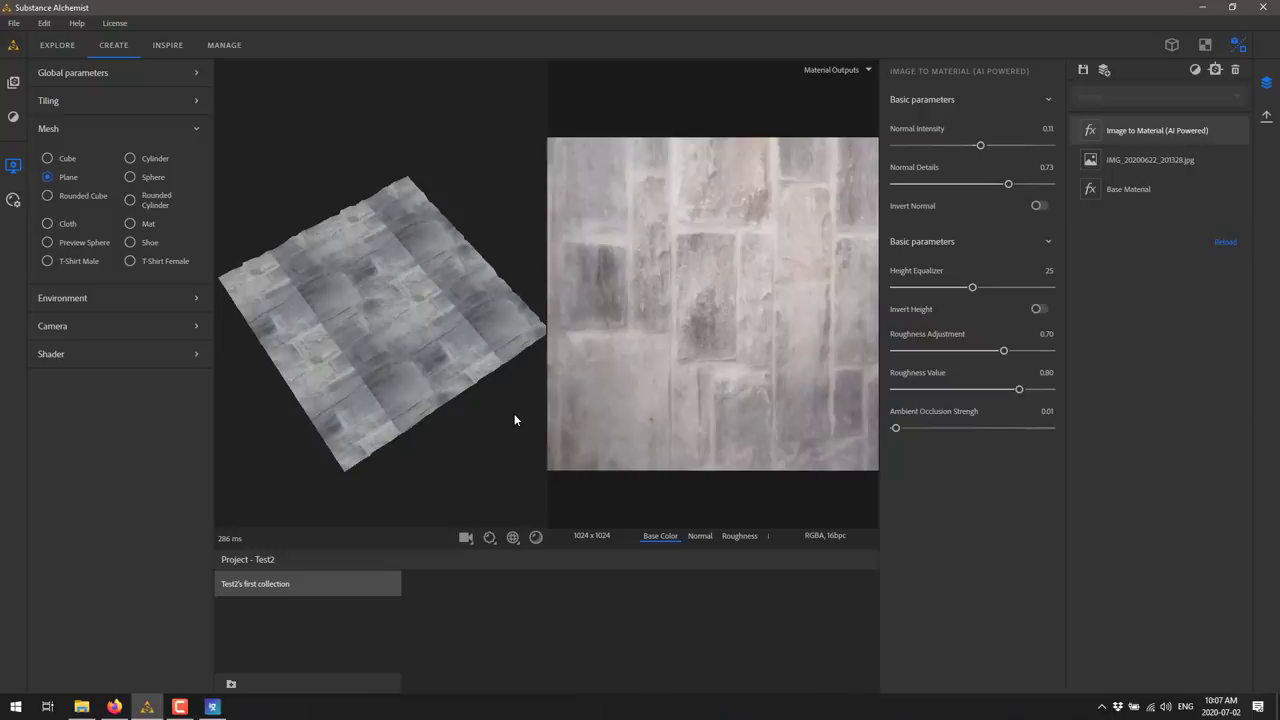
mouse_move(896, 428)
left_mouse_down()
mouse_move(958, 431)
mouse_move(911, 425)
left_mouse_up()
left_click_drag(1019, 389, 962, 350)
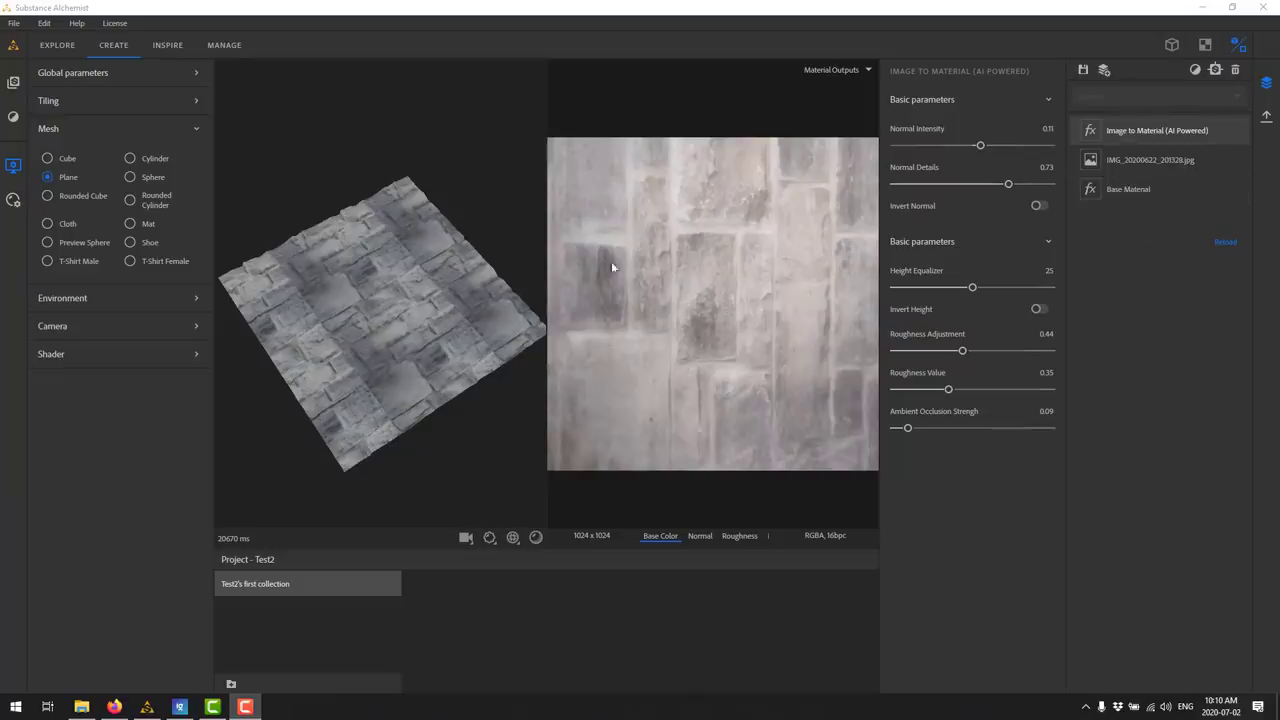
Add Make It Tile Advanced with Mask Smoothness 1.38, Color Equalizer Radius 29.74, Chrominance Influence 0.16
left_click(1195, 71)
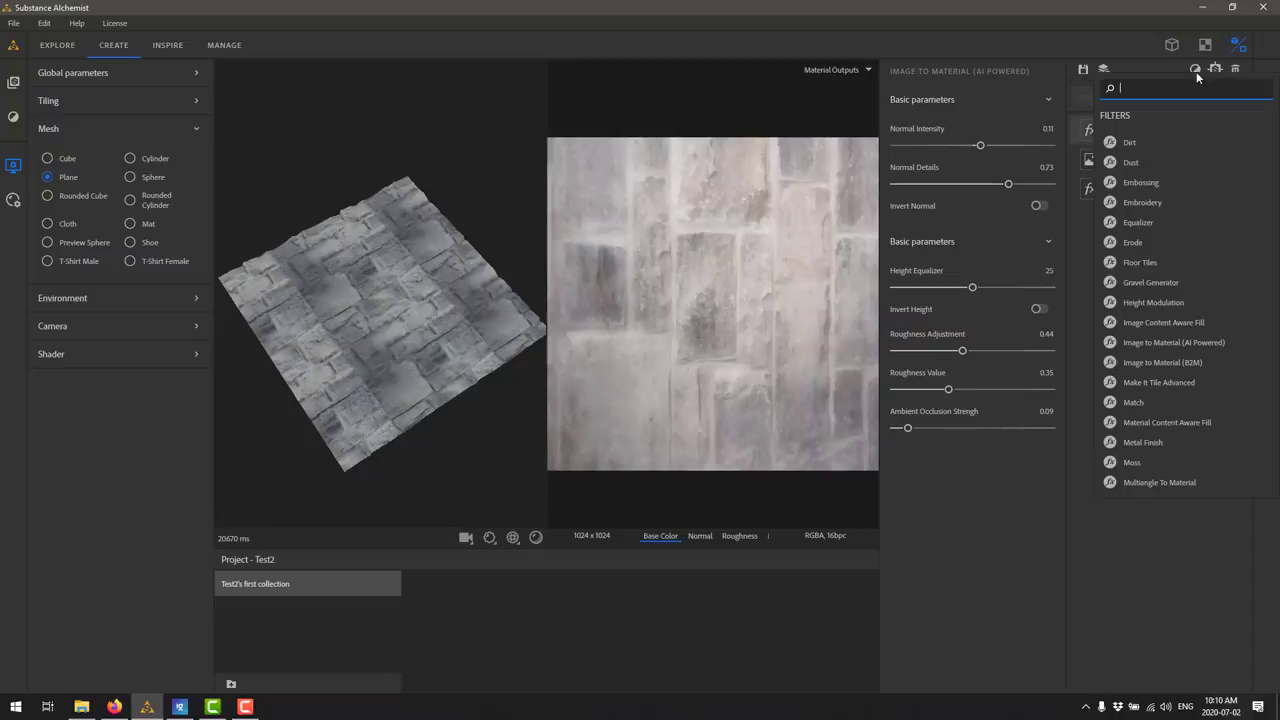
scroll(1177, 319, "down", 5)
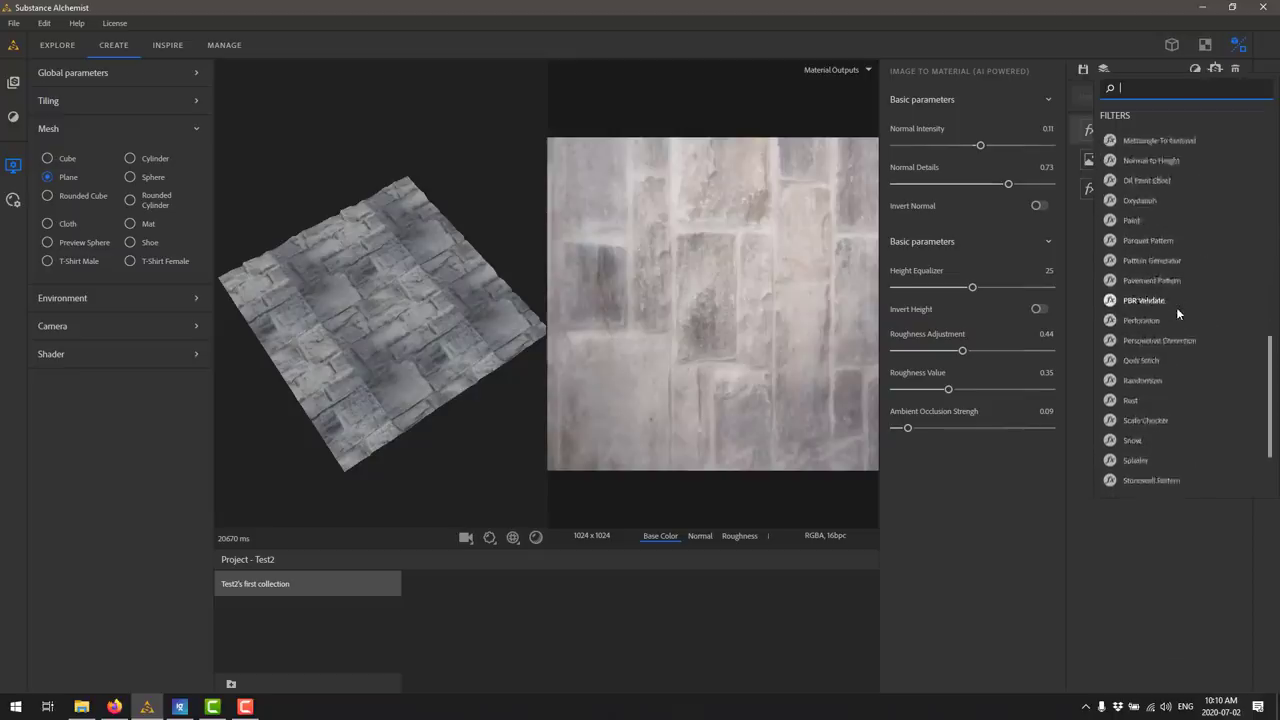
scroll(1176, 311, "down", 3)
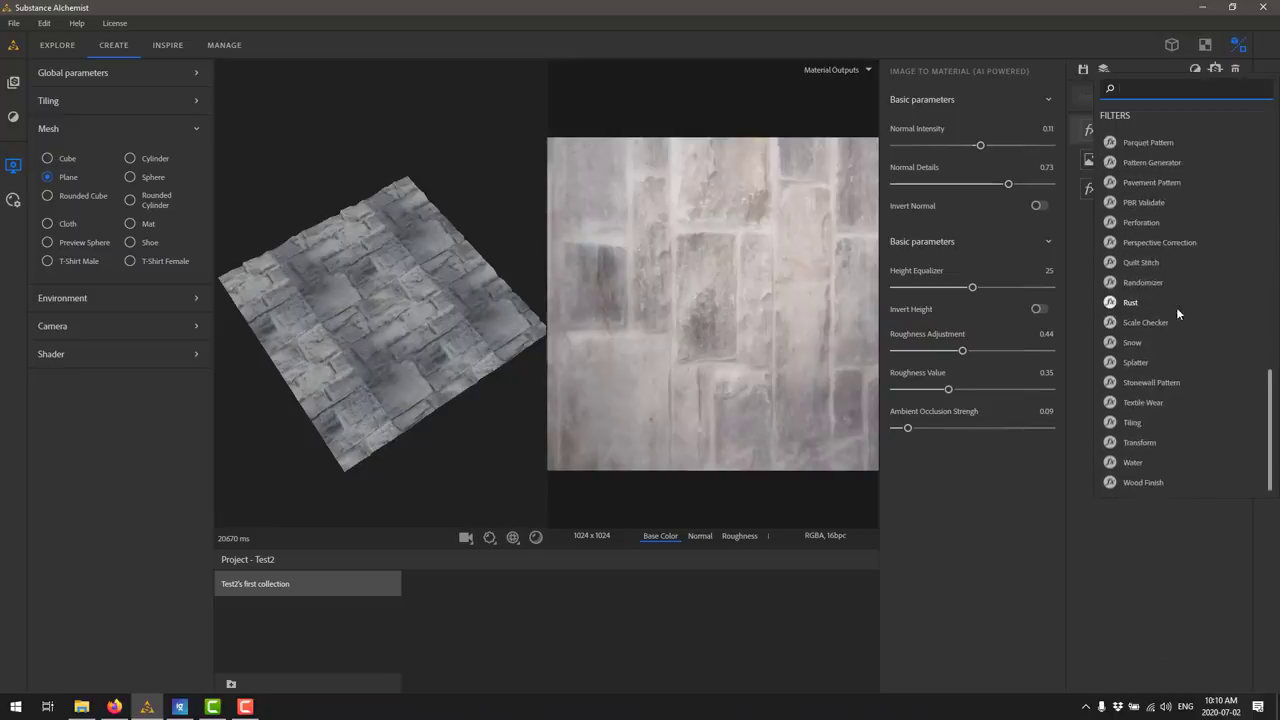
left_click(13, 117)
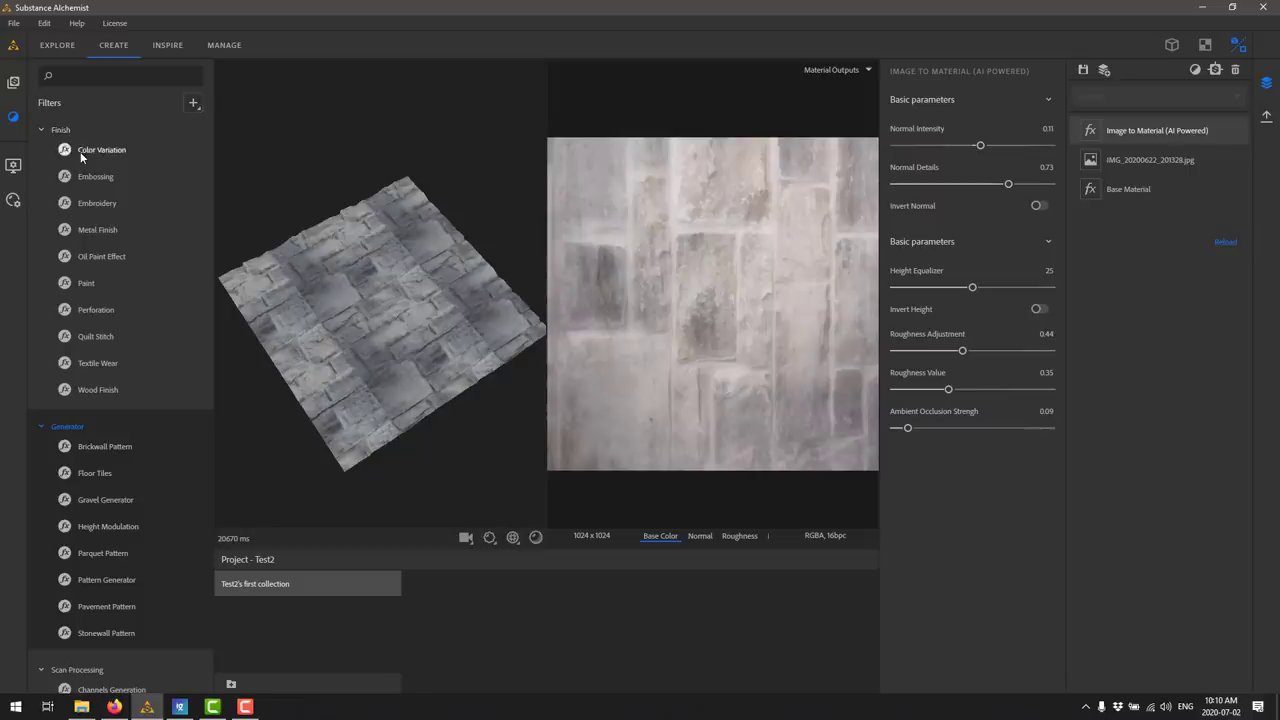
left_click(94, 78)
type("tile")
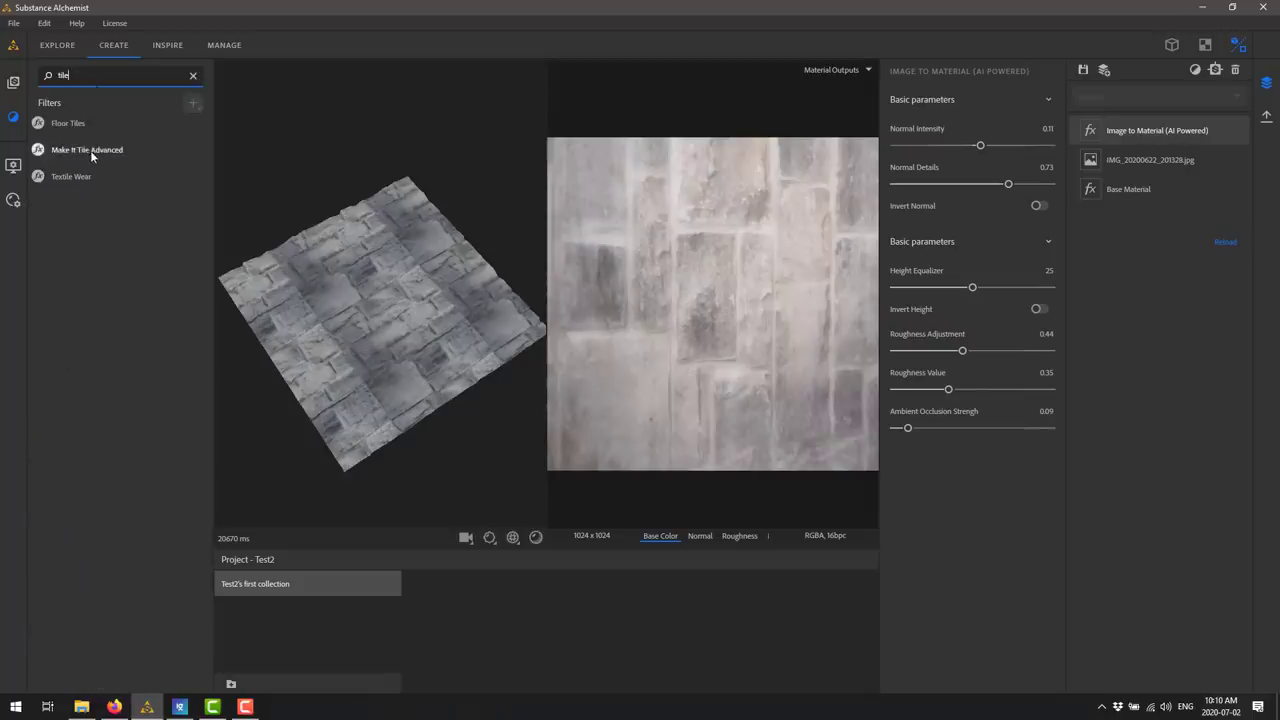
left_click_drag(72, 155, 420, 295)
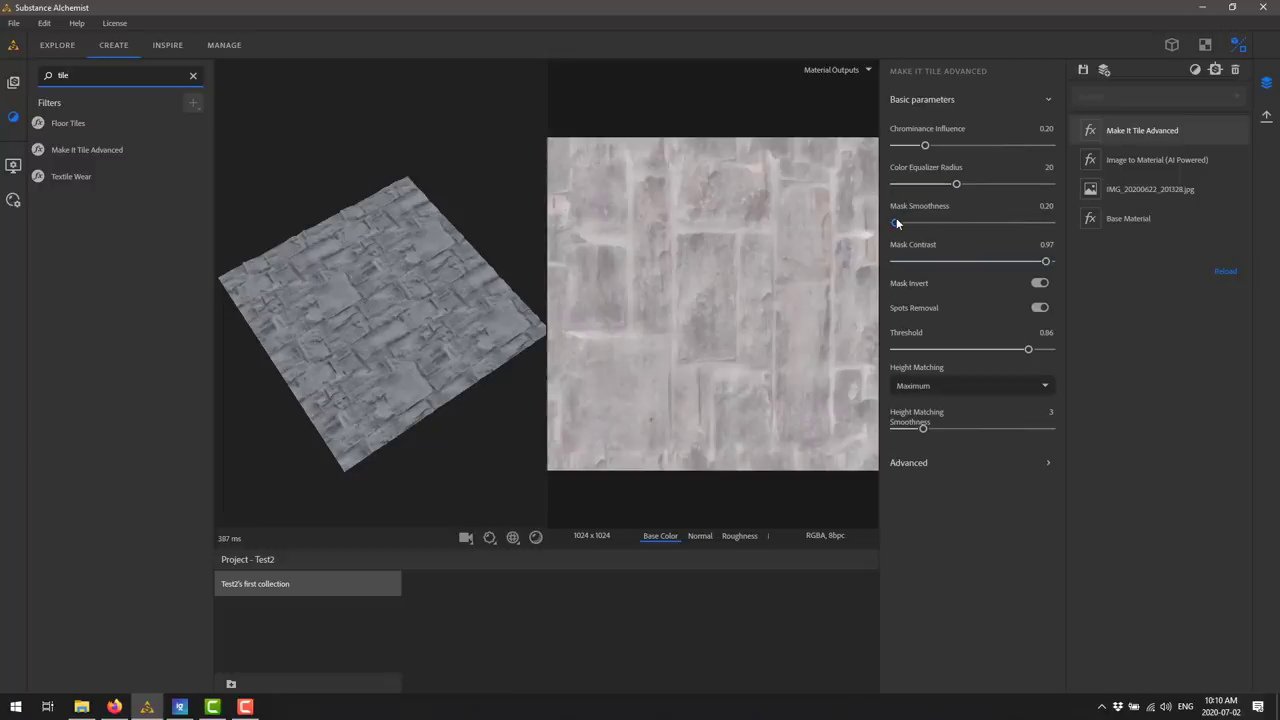
left_click_drag(898, 222, 907, 222)
left_click_drag(956, 184, 987, 184)
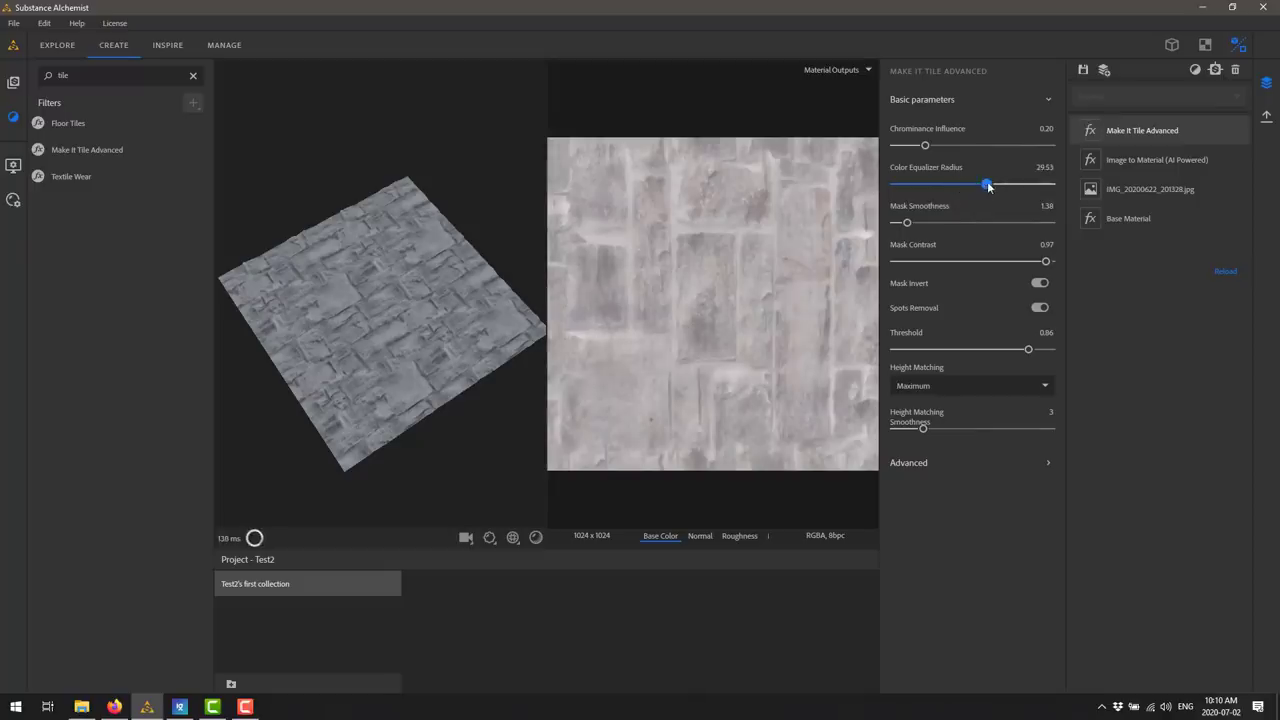
mouse_move(925, 145)
left_mouse_down()
mouse_move(963, 145)
mouse_move(903, 147)
mouse_move(918, 150)
left_mouse_up()
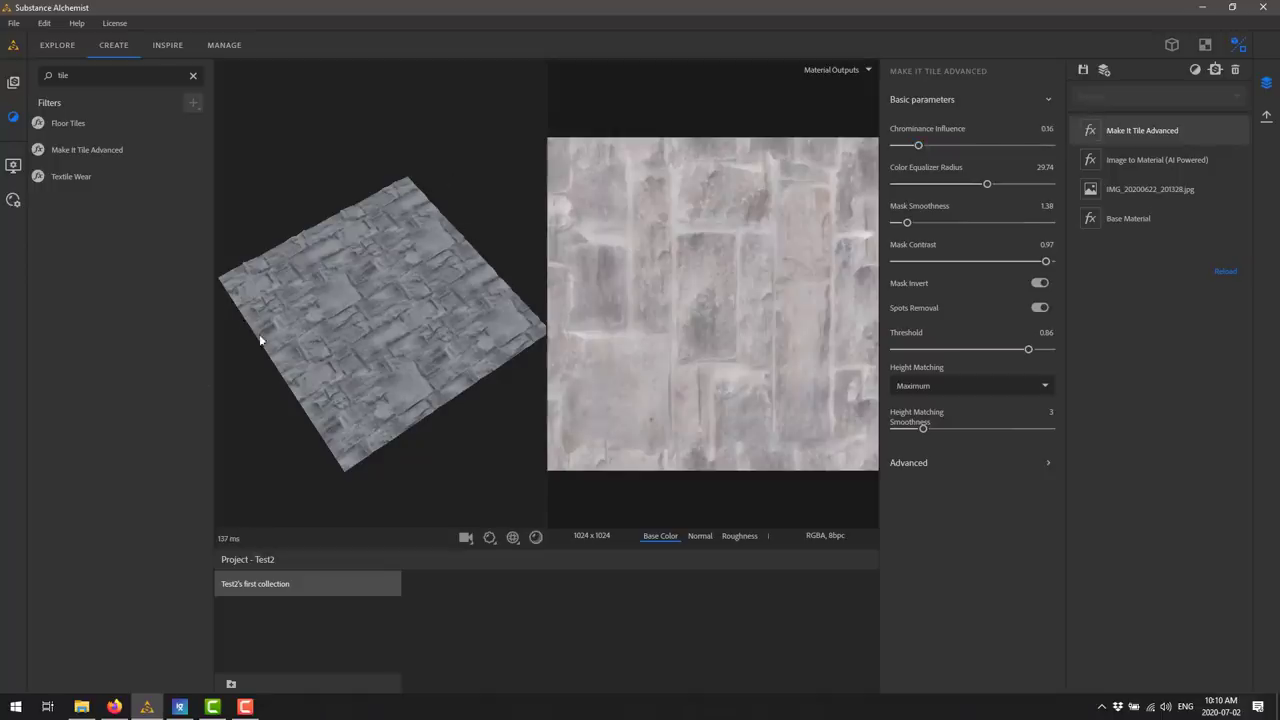
Set the Texture scale U and V to 1 after trying 4 and 2
left_click(14, 166)
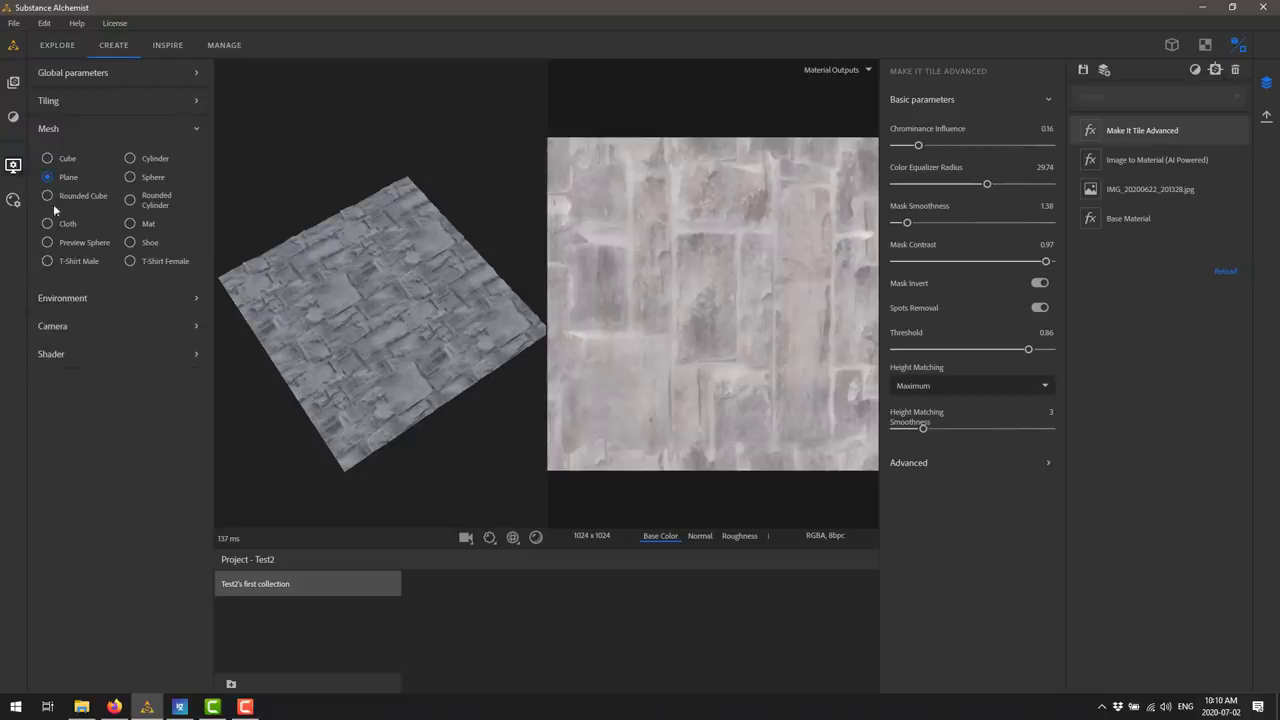
left_click(70, 298)
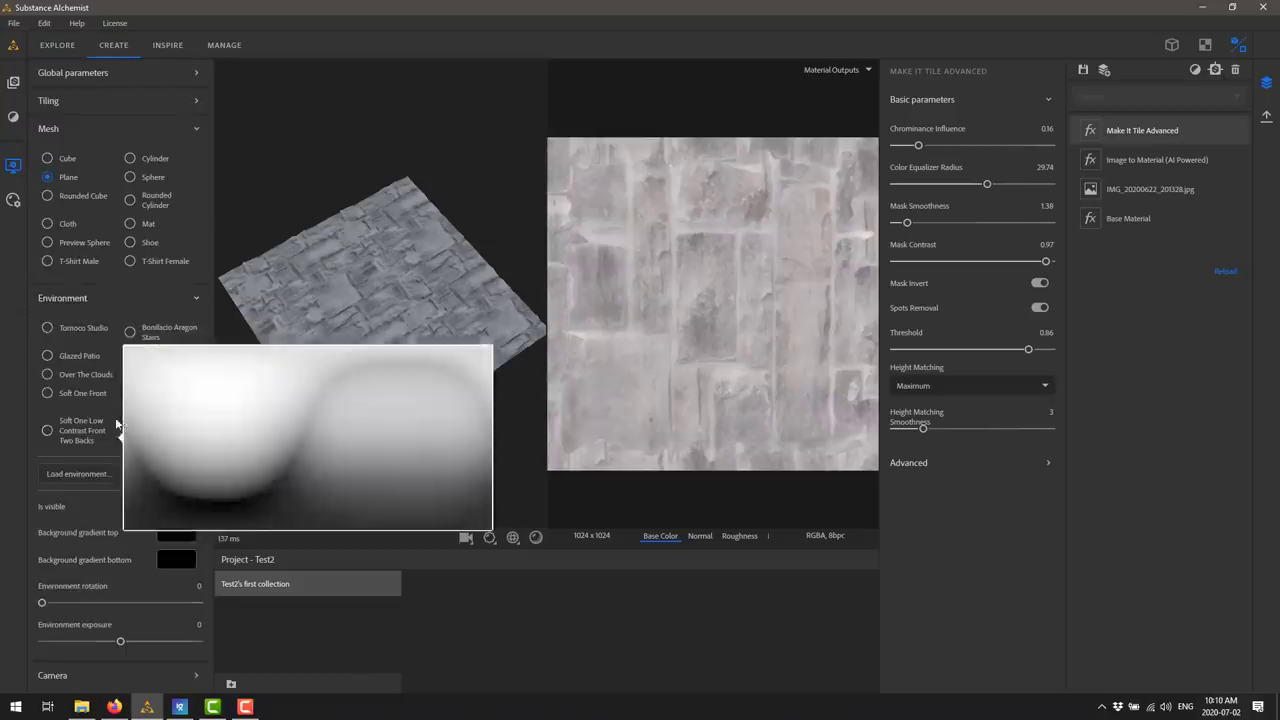
scroll(101, 624, "down", 1)
scroll(138, 637, "up", 1)
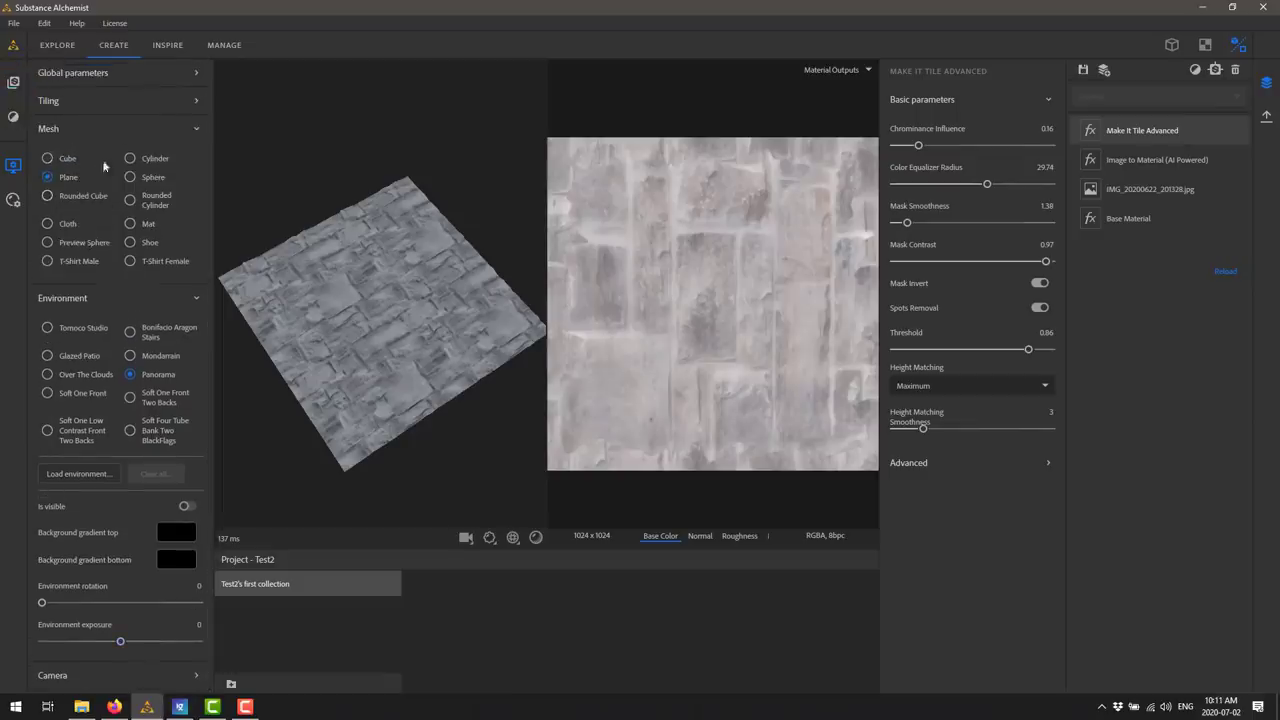
left_click(76, 101)
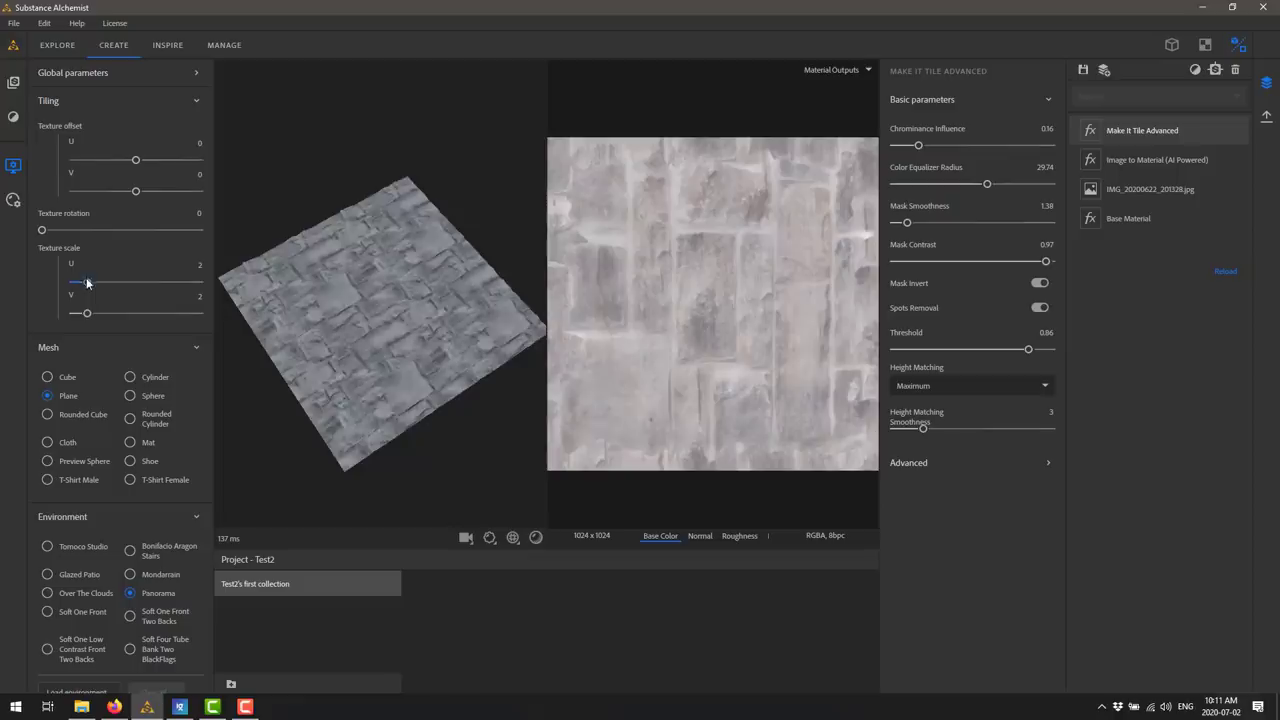
left_click_drag(86, 283, 115, 314)
scroll(417, 343, "up", 5)
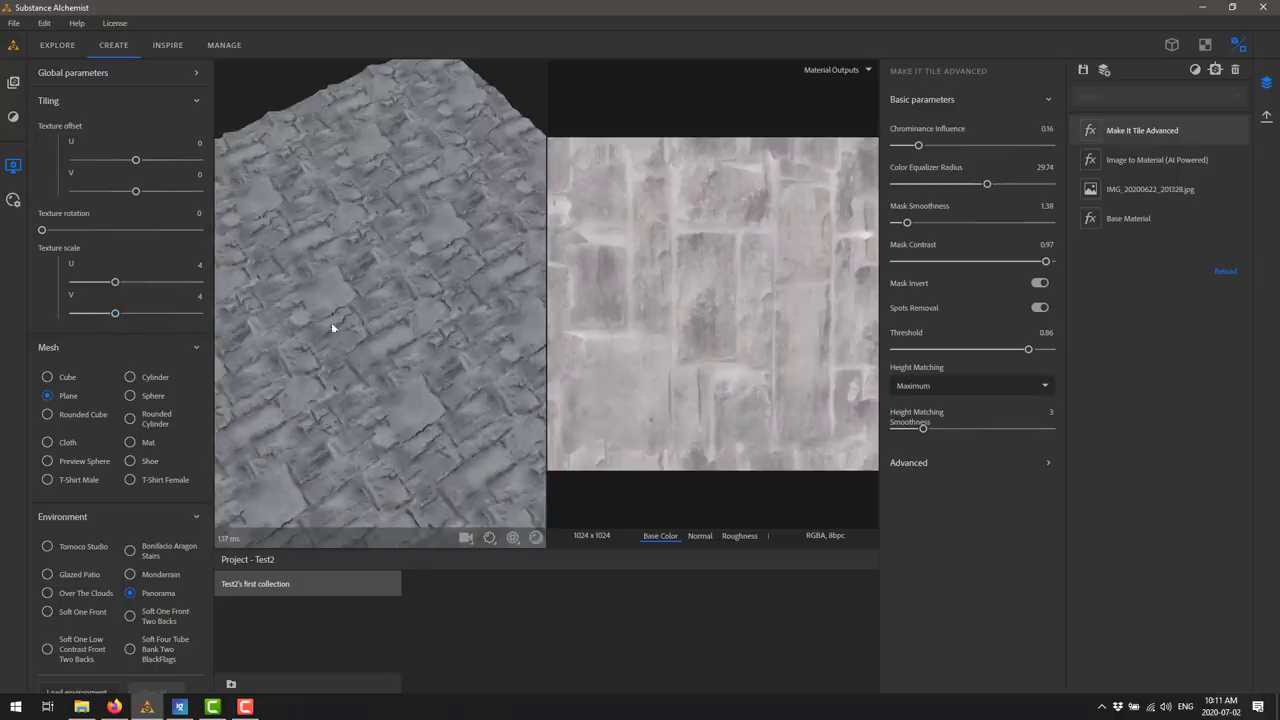
scroll(417, 282, "down", 2)
left_click(87, 282)
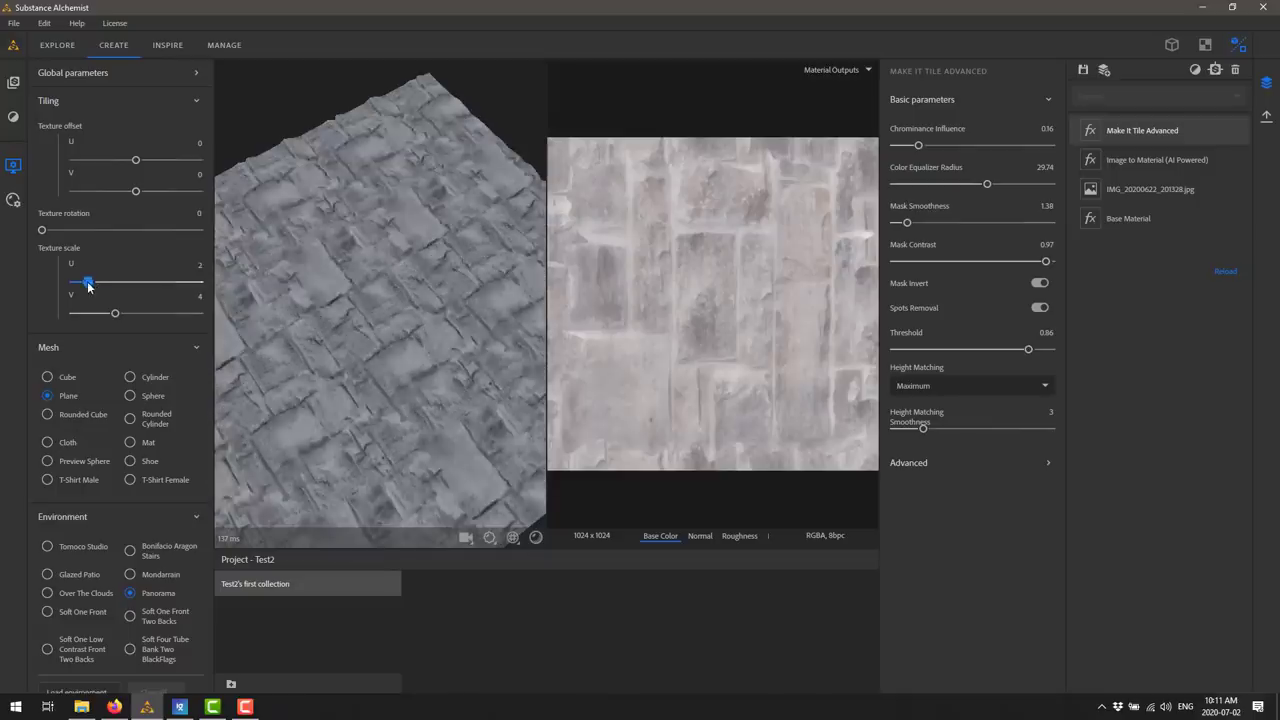
left_click(88, 313)
left_click_drag(88, 313, 71, 285)
Light the preview with the Glazed Patio environment after trying Tomoco Studio
scroll(344, 306, "down", 4)
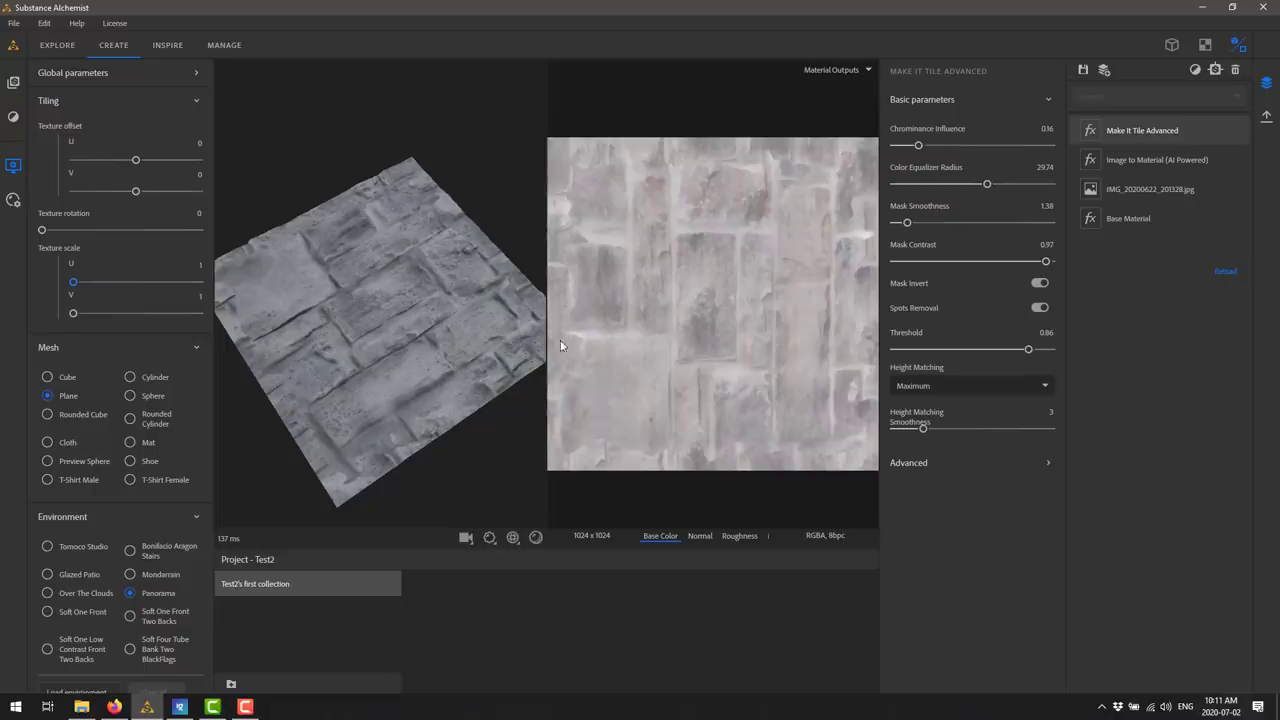
scroll(111, 477, "down", 5)
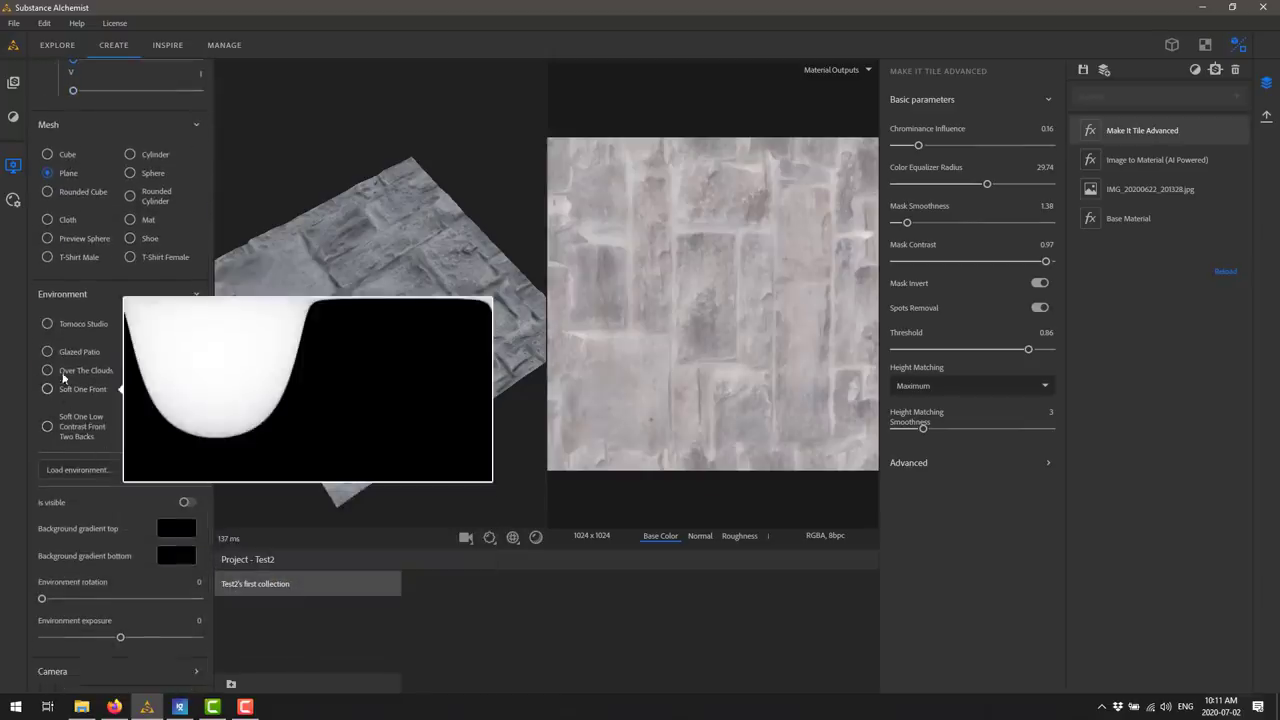
mouse_move(64, 351)
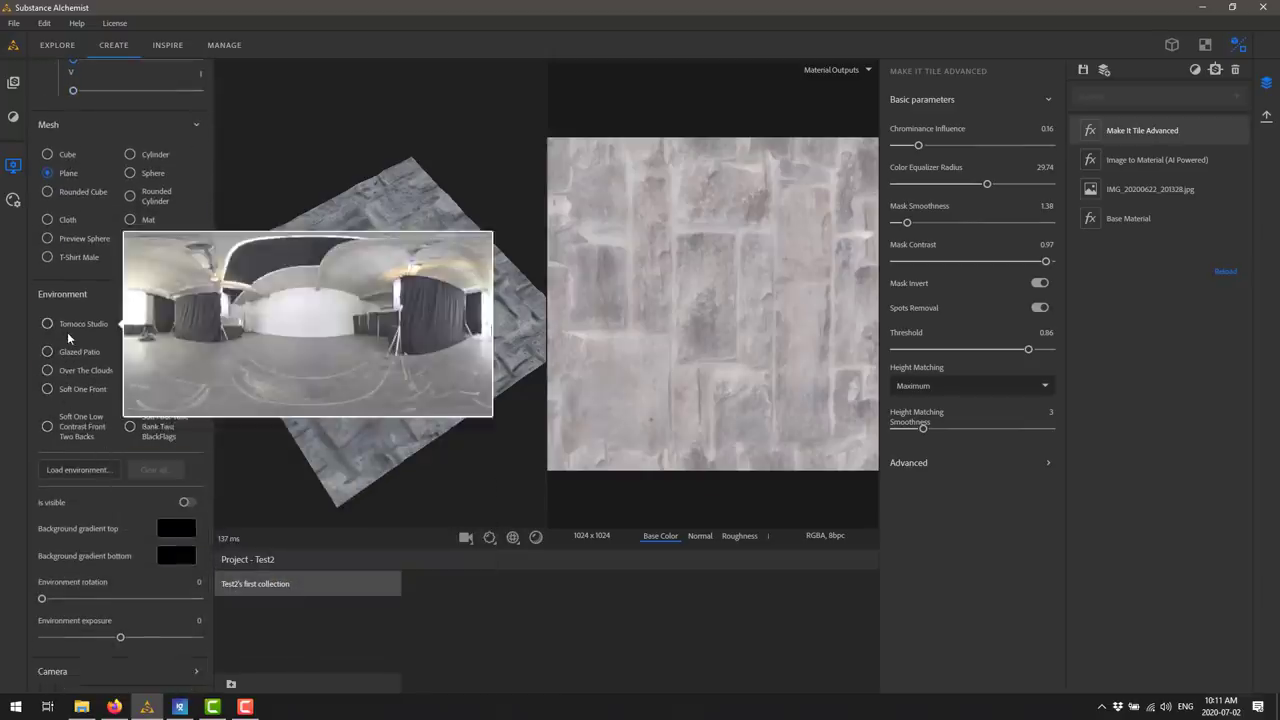
left_click(67, 326)
left_click(70, 351)
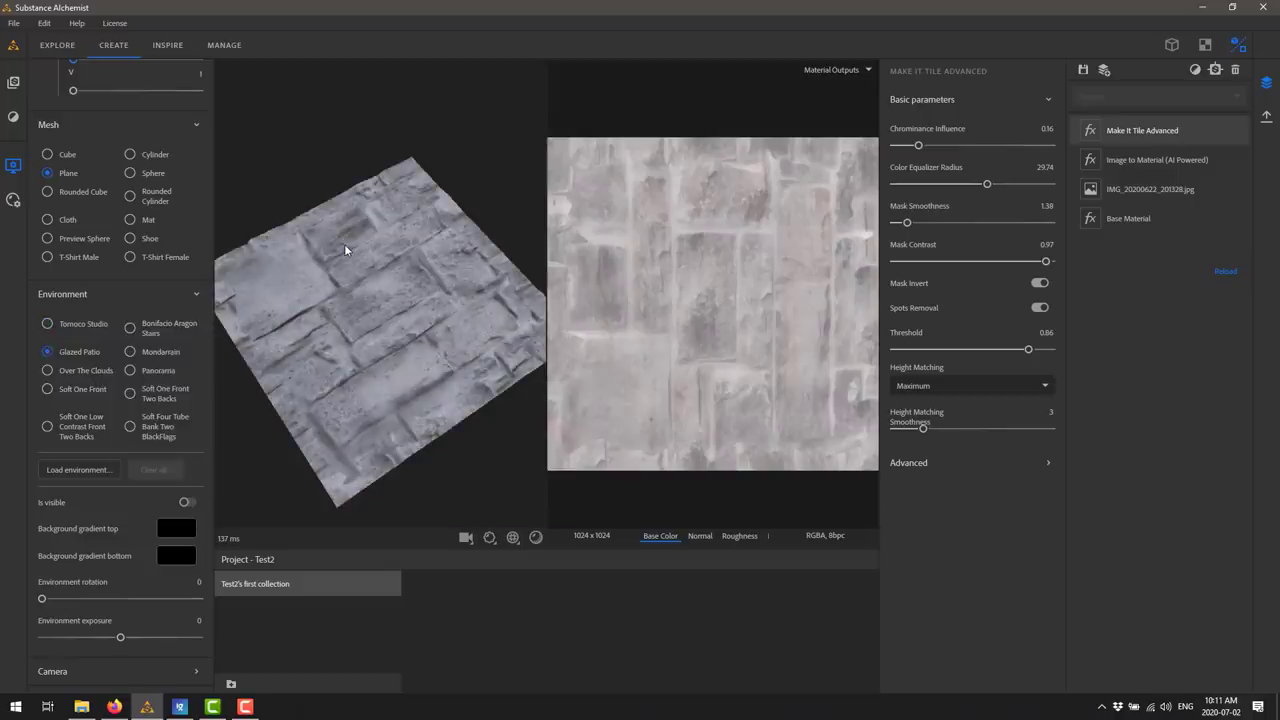
Cycle 3D-only, 2D-only and split views, then inspect Normal, Roughness and Base Color maps
left_click(1174, 46)
left_click(1205, 45)
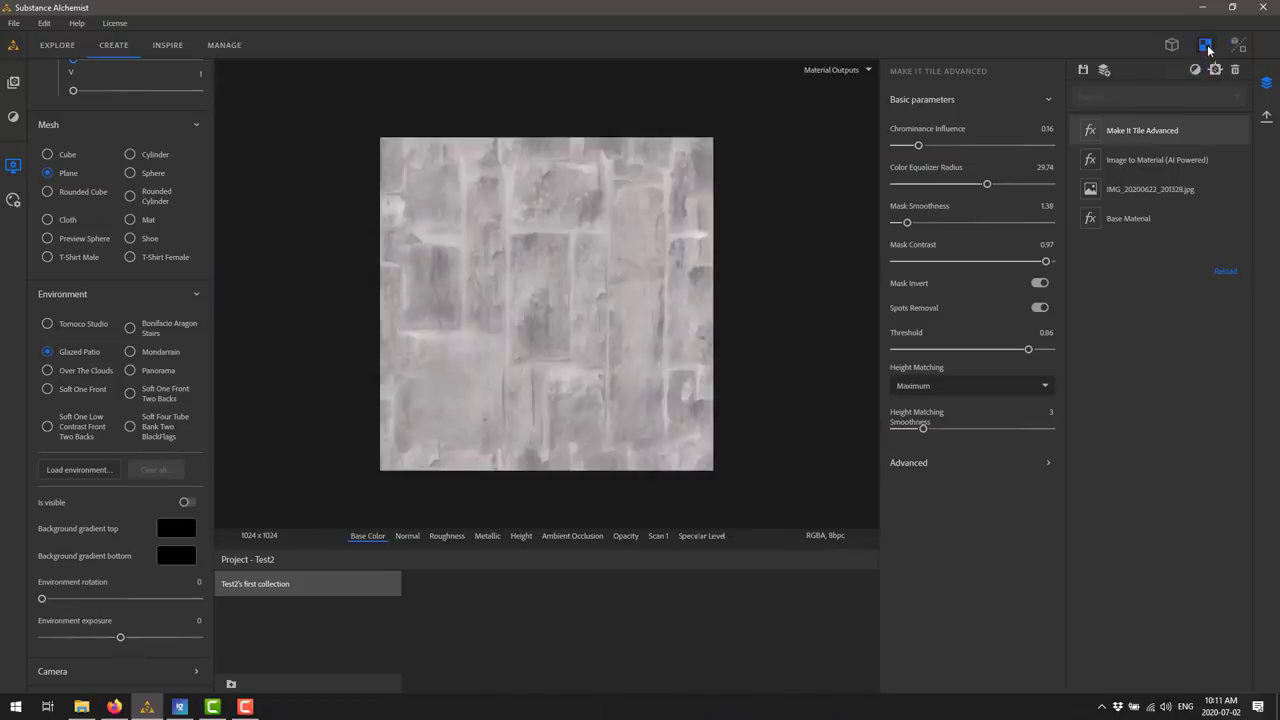
left_click(1238, 45)
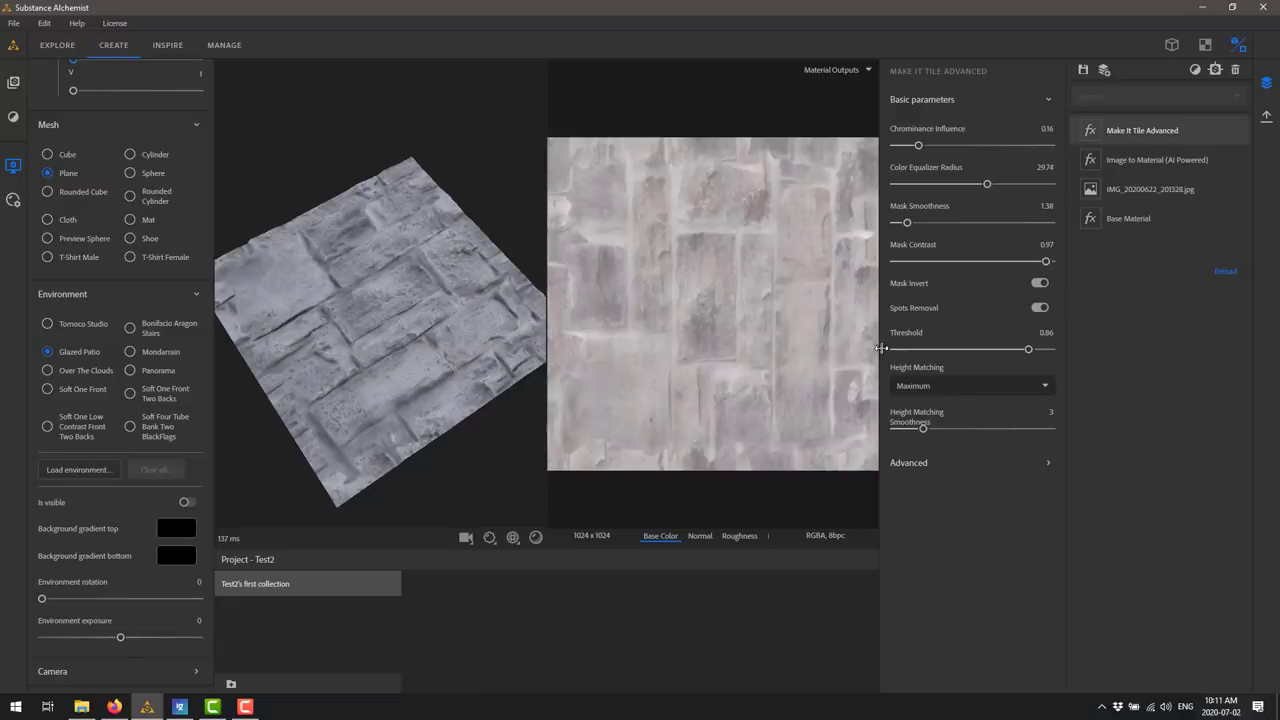
left_click(700, 536)
left_click(740, 536)
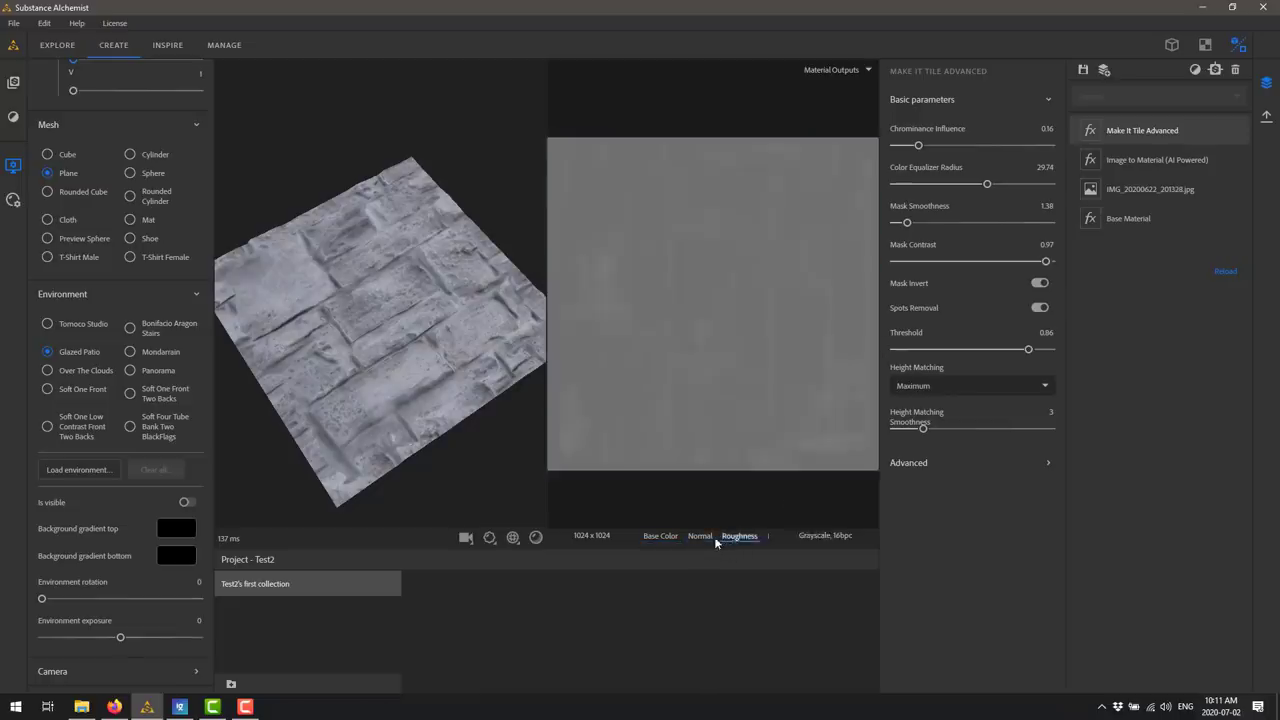
left_click(700, 536)
left_click(666, 536)
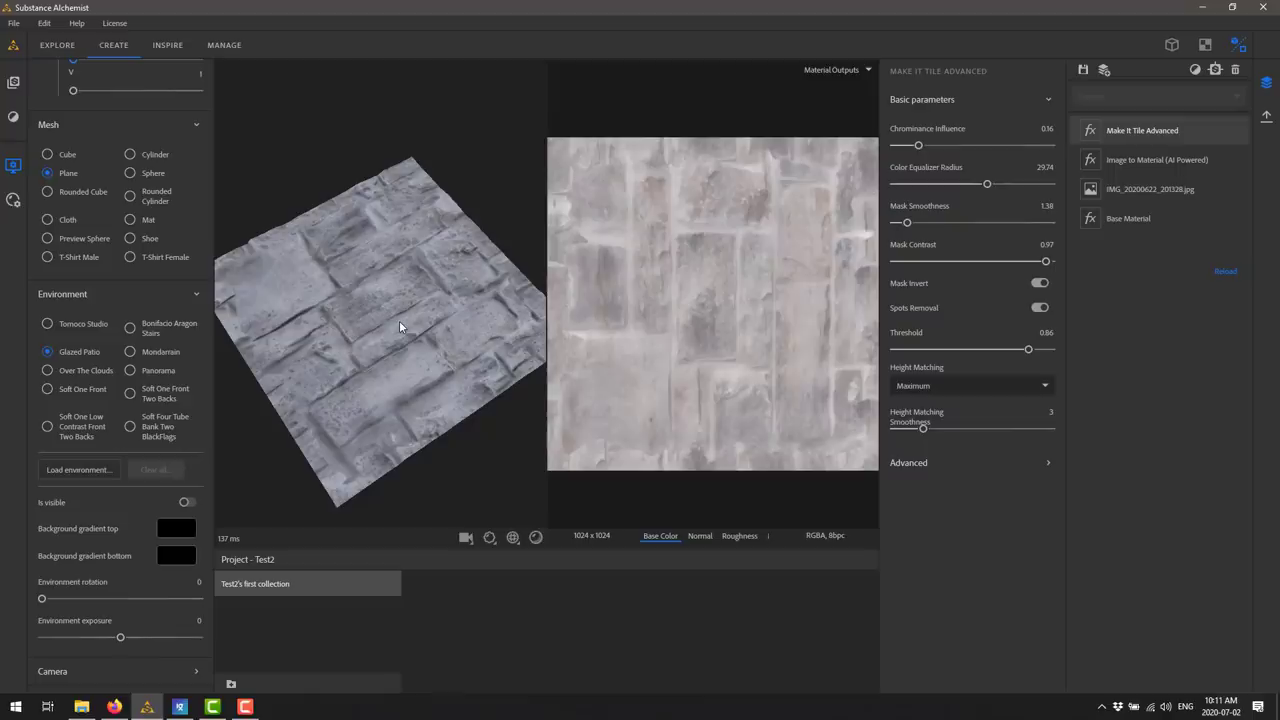
Clear the tile filter search and scroll the full catalogue down to the Tool and Weathering filters
left_click(14, 116)
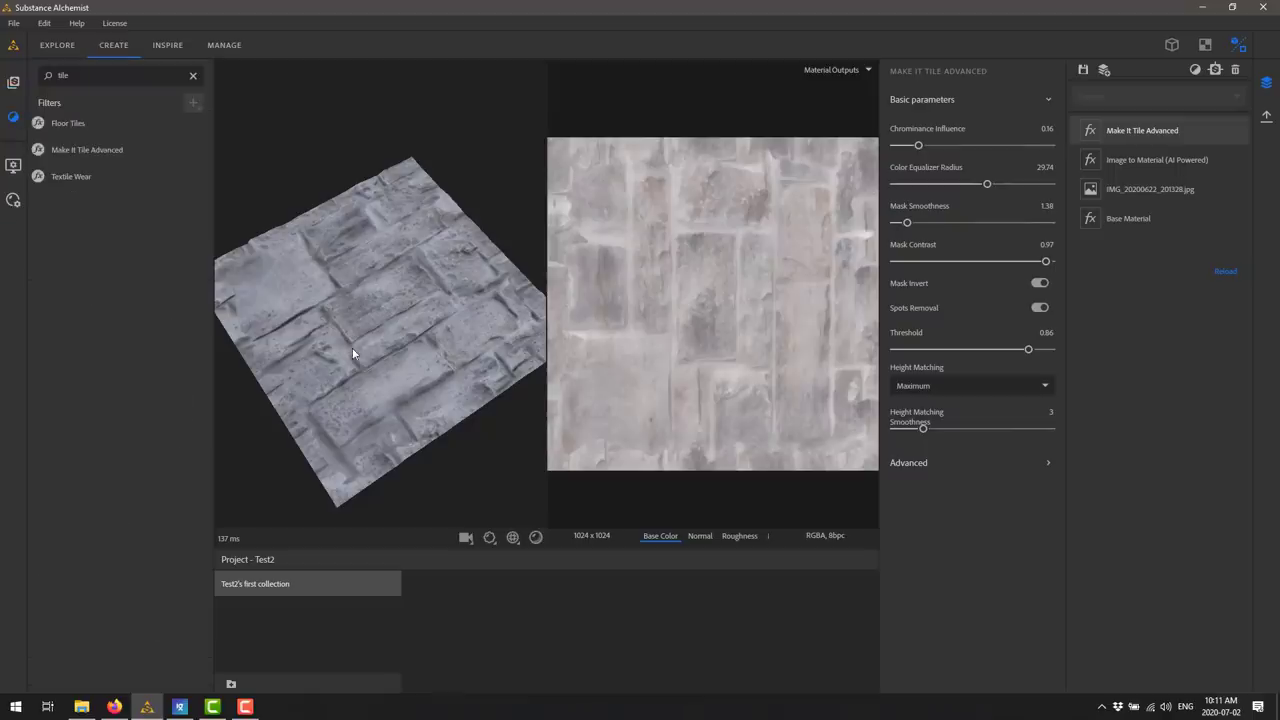
left_click(193, 76)
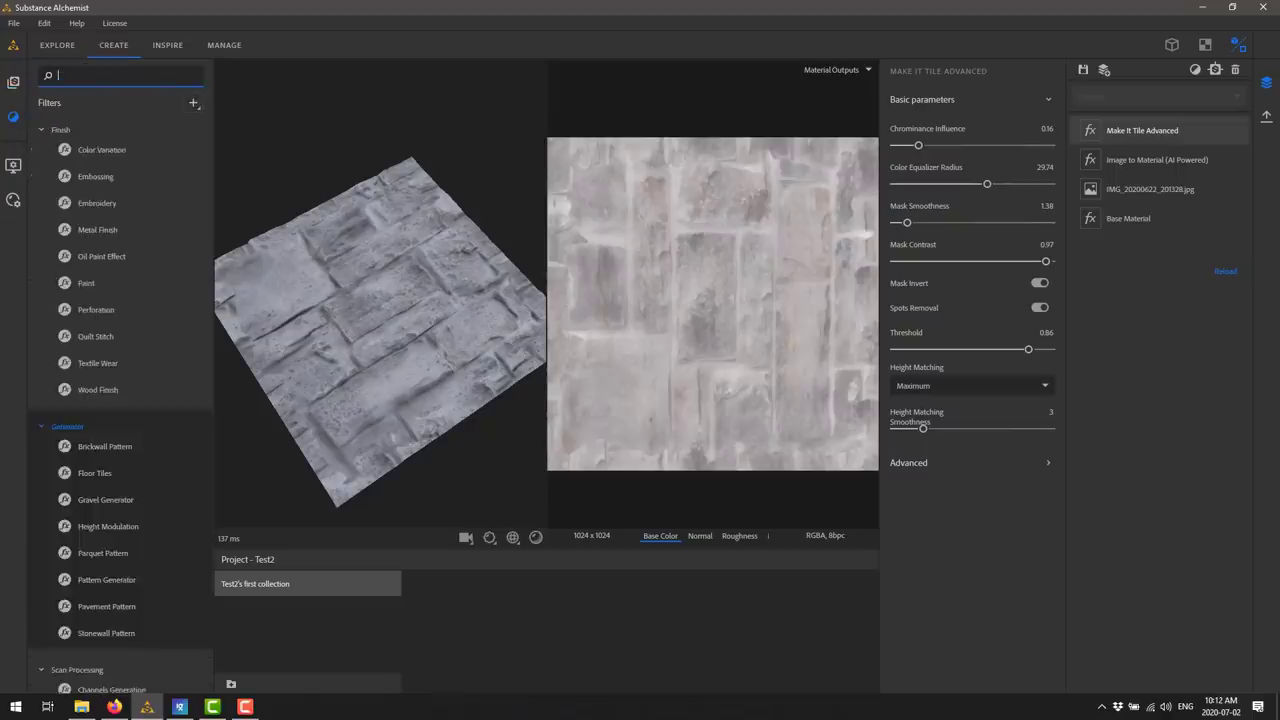
scroll(121, 437, "down", 7)
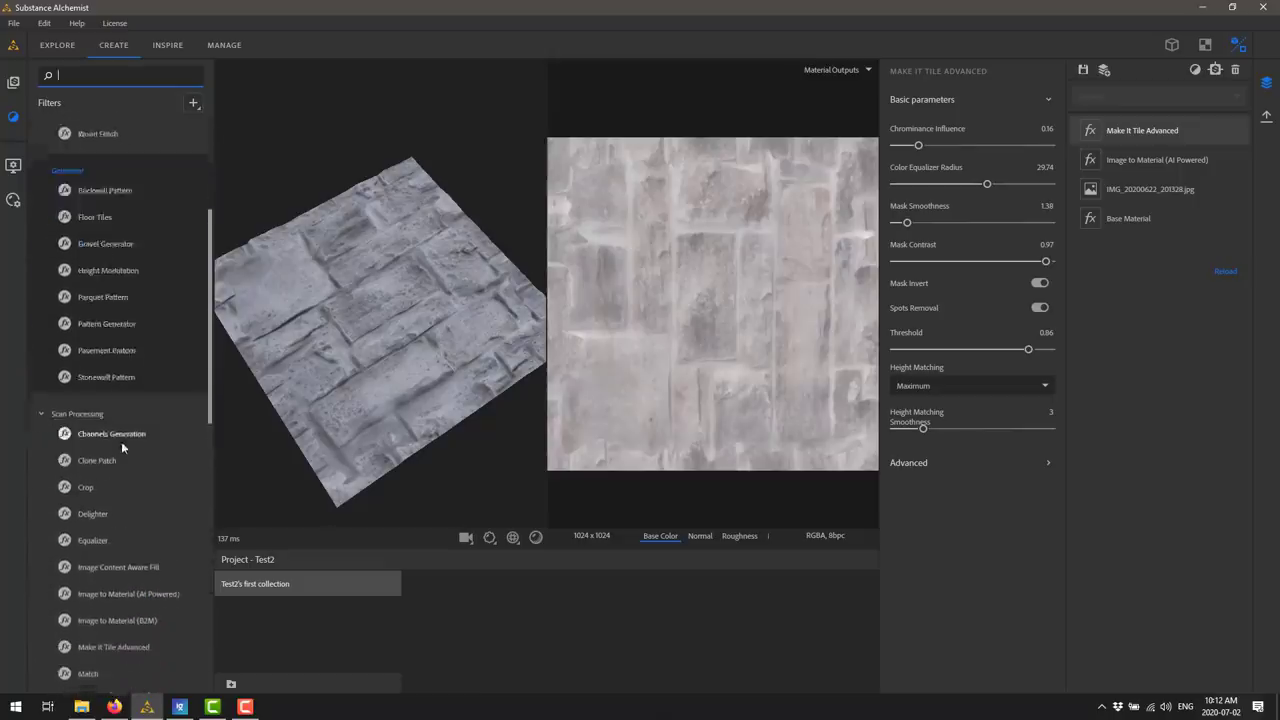
scroll(92, 436, "down", 3)
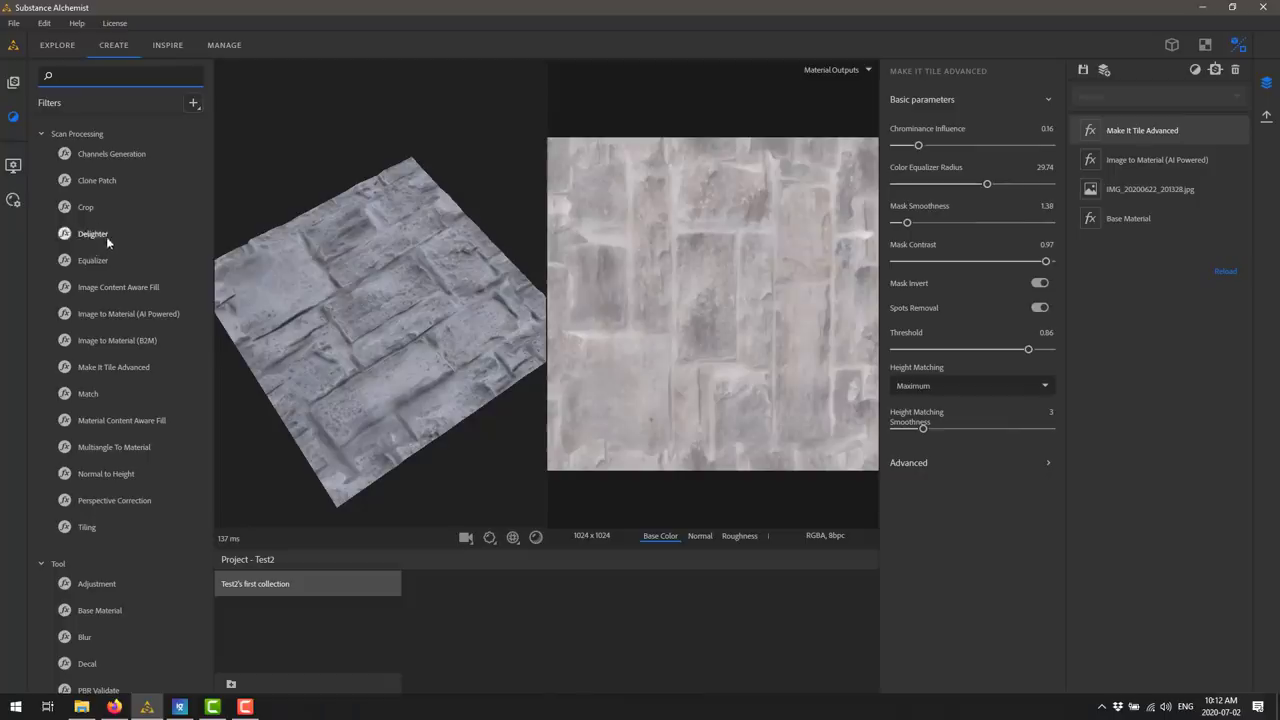
scroll(94, 357, "down", 5)
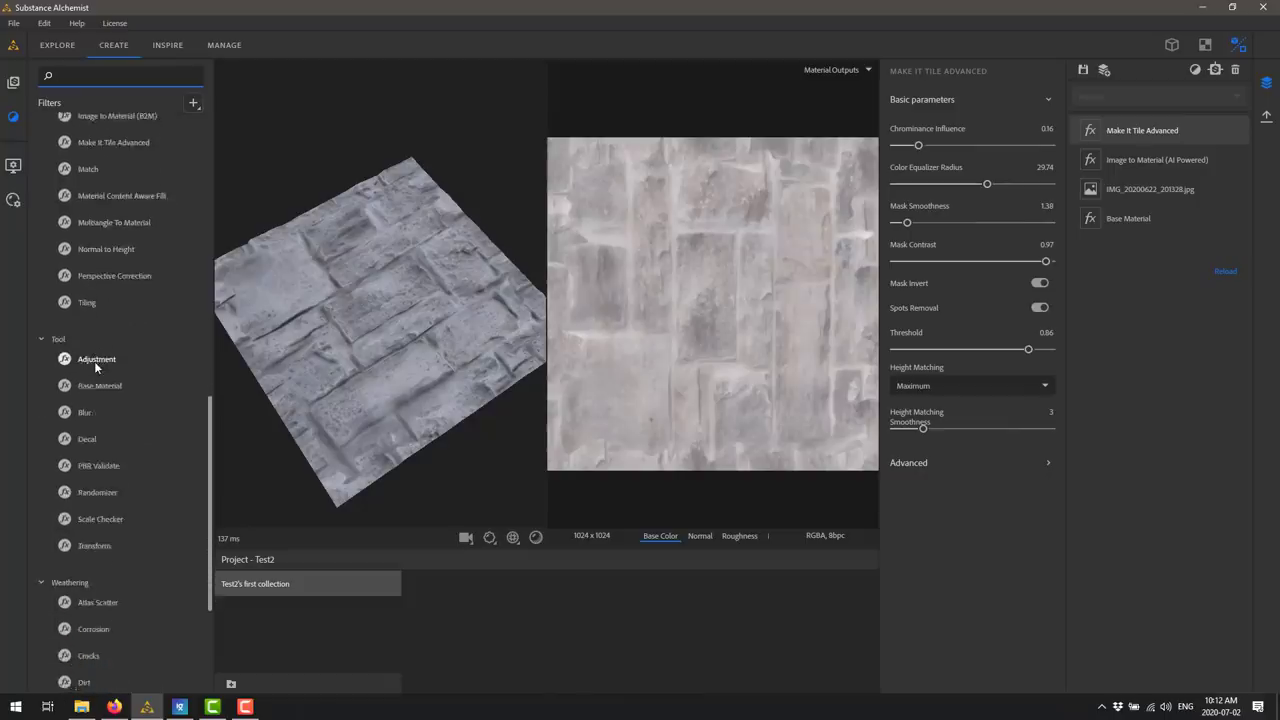
scroll(96, 358, "down", 2)
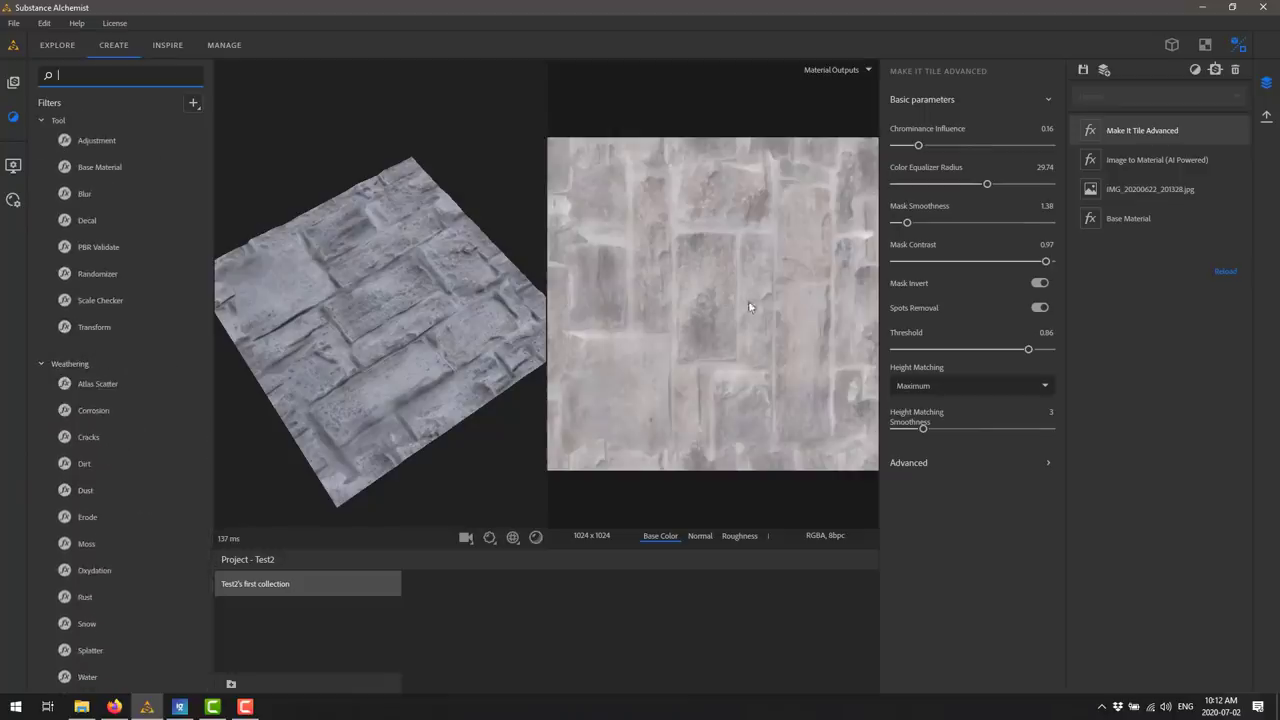
Add a Dirt filter with quantity about 0.24 and a Snow filter with Fresh Snow lowered to 0.10
left_click_drag(88, 466, 518, 374)
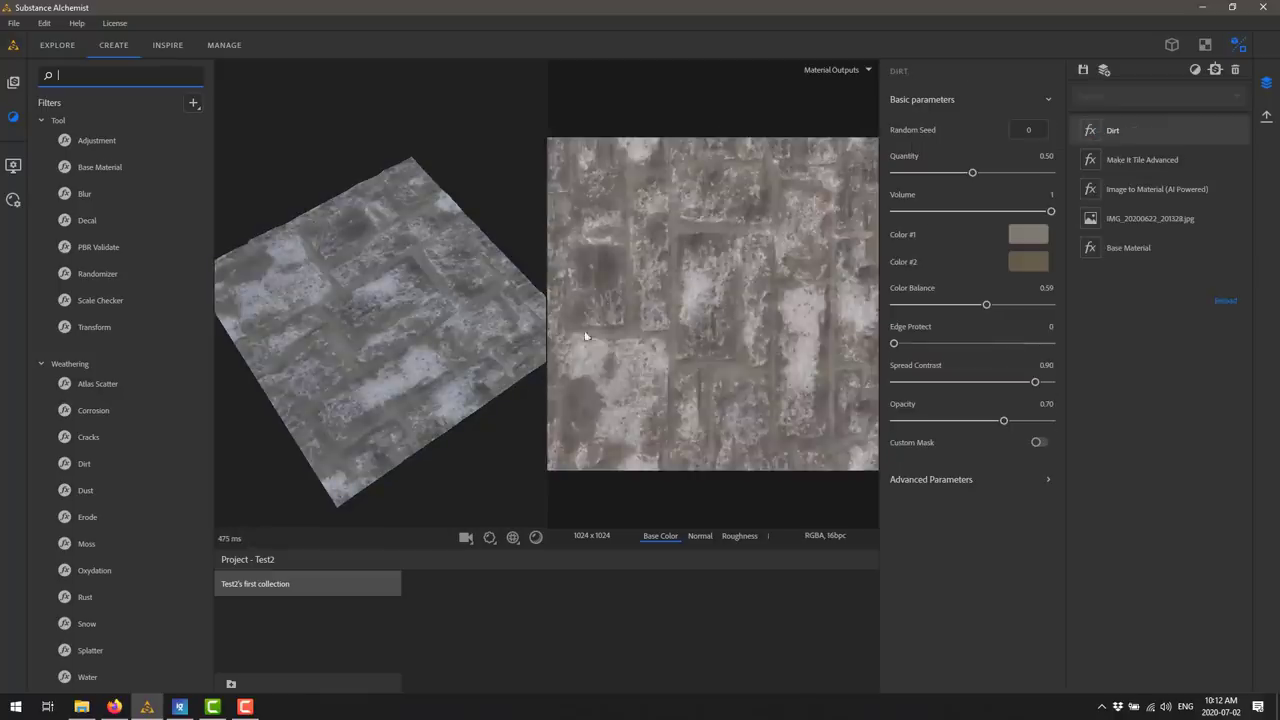
left_click_drag(972, 172, 934, 174)
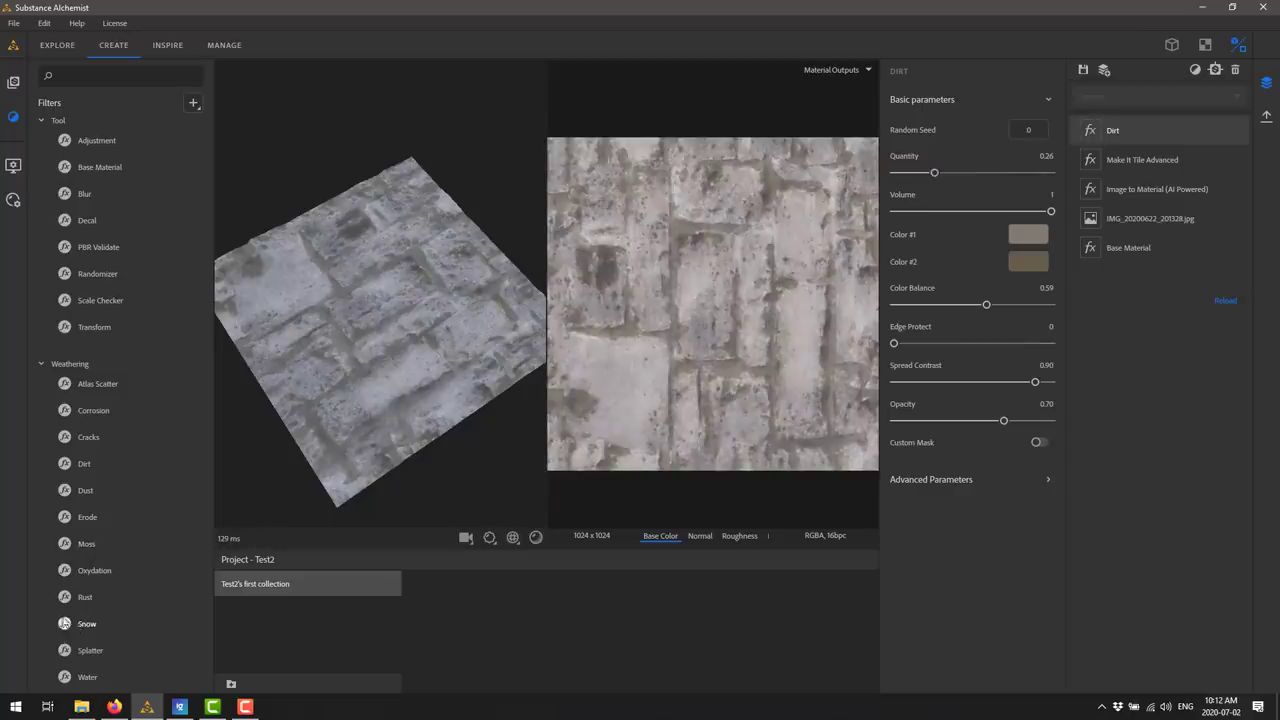
left_click_drag(63, 627, 394, 333)
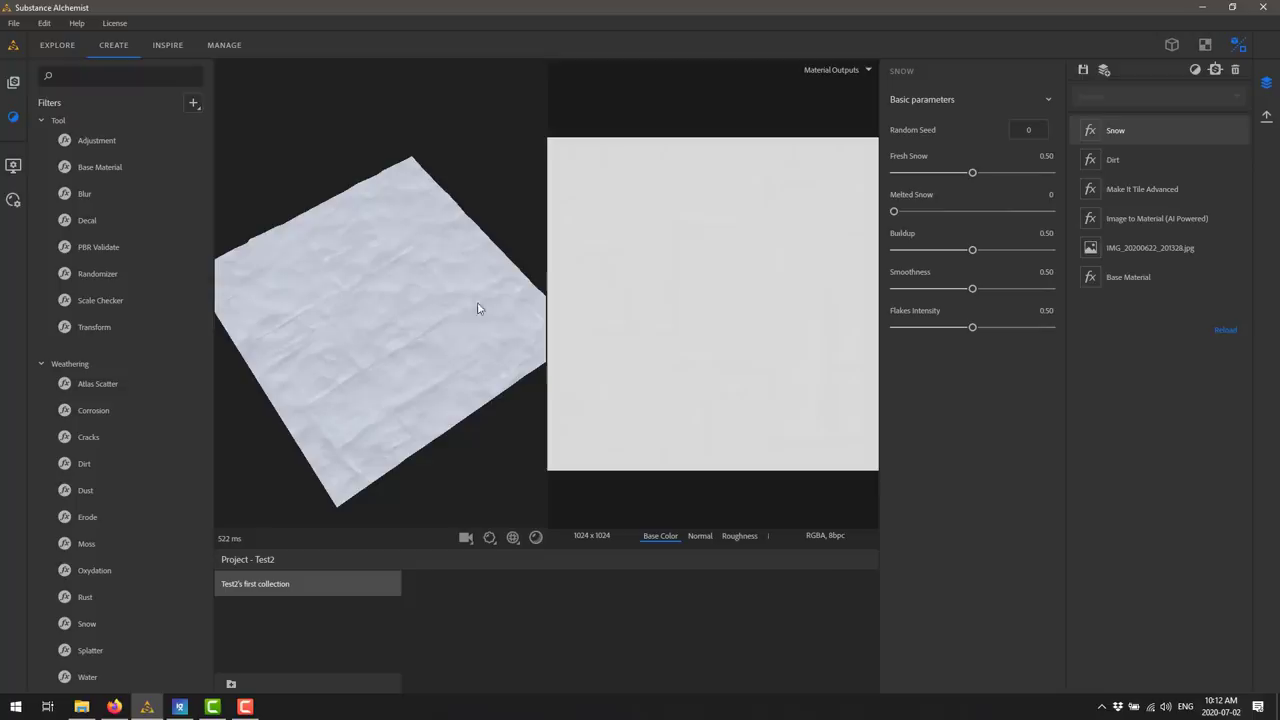
left_click_drag(972, 172, 897, 178)
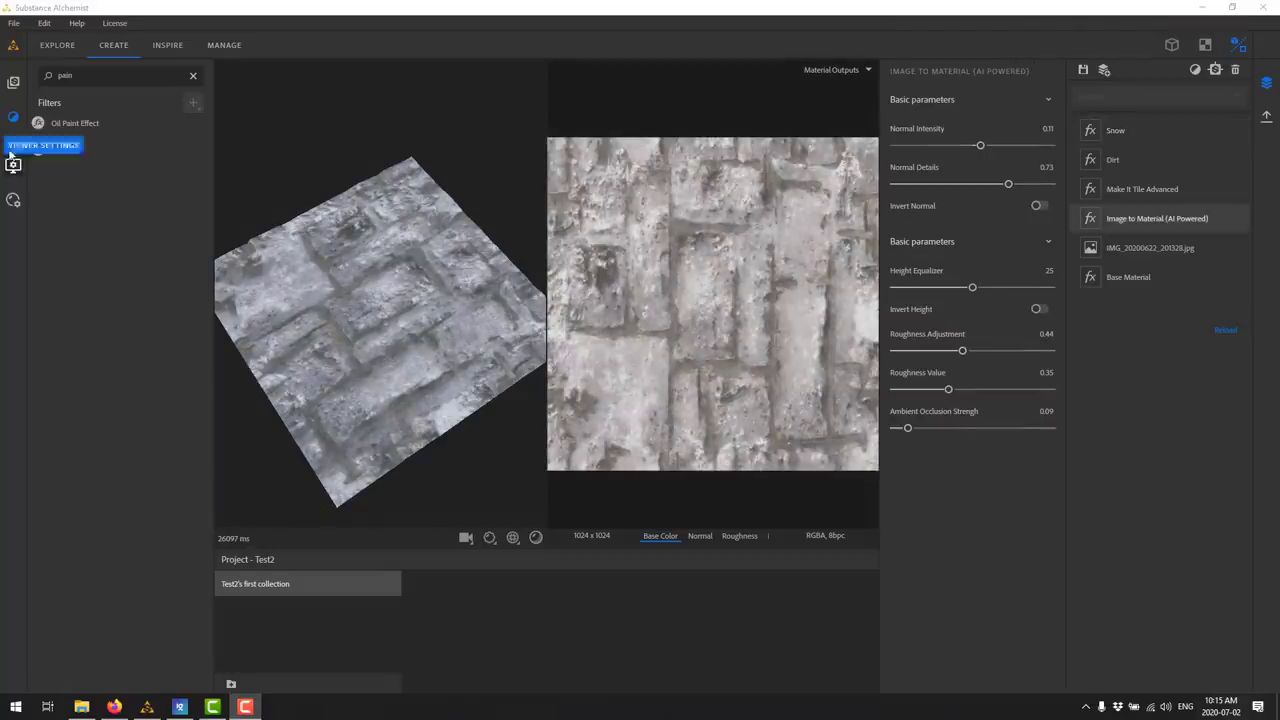
Search 'mo' in the filters and add the Moss filter to the stone material
left_click(13, 116)
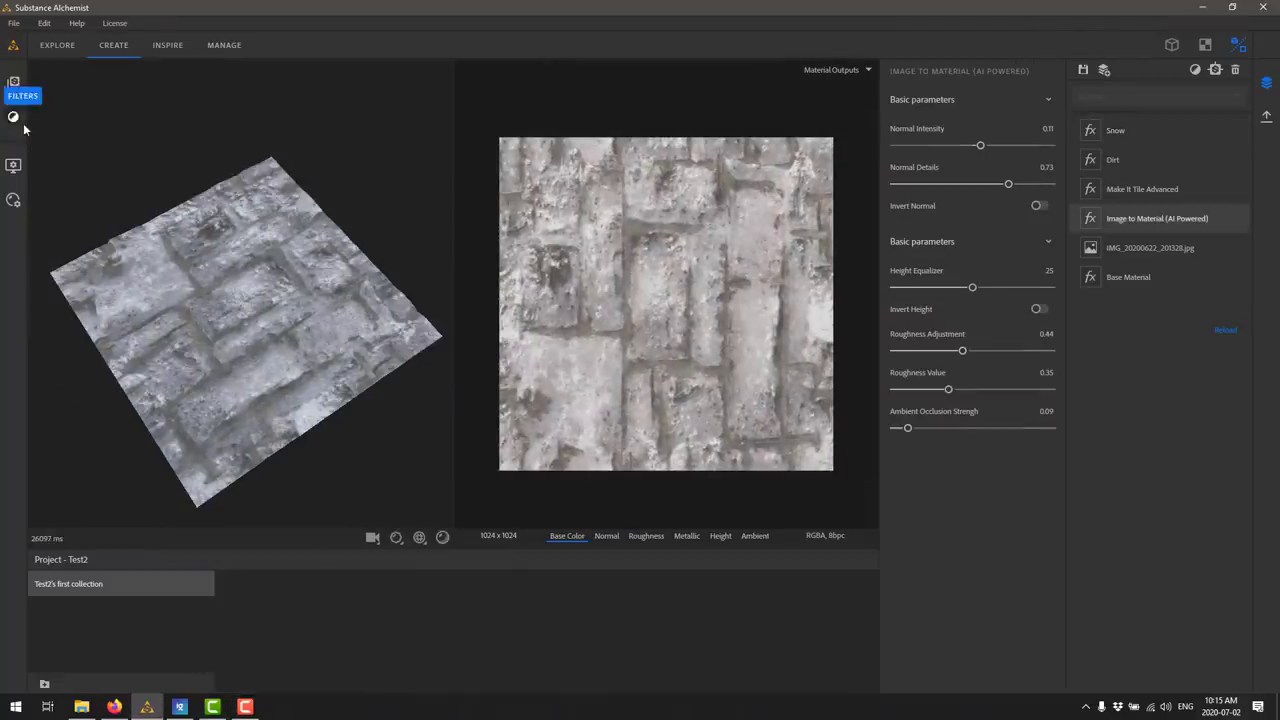
left_click(13, 116)
left_click(193, 75)
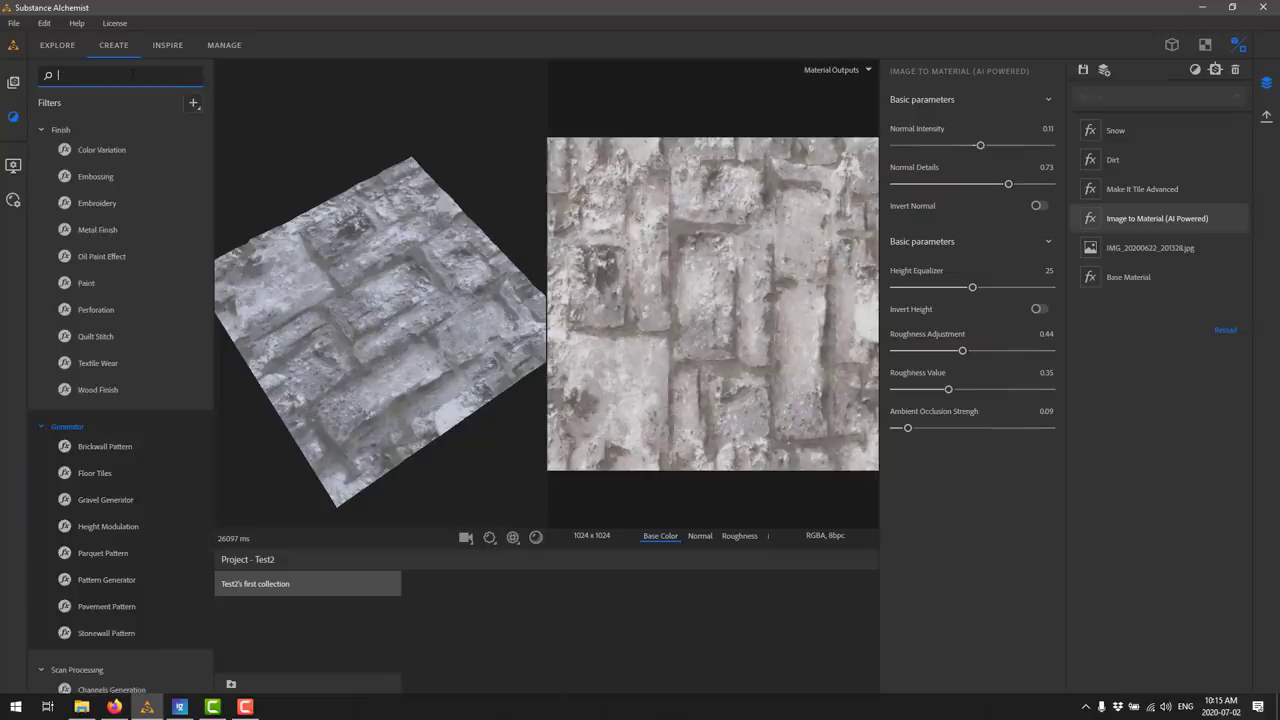
type("mo")
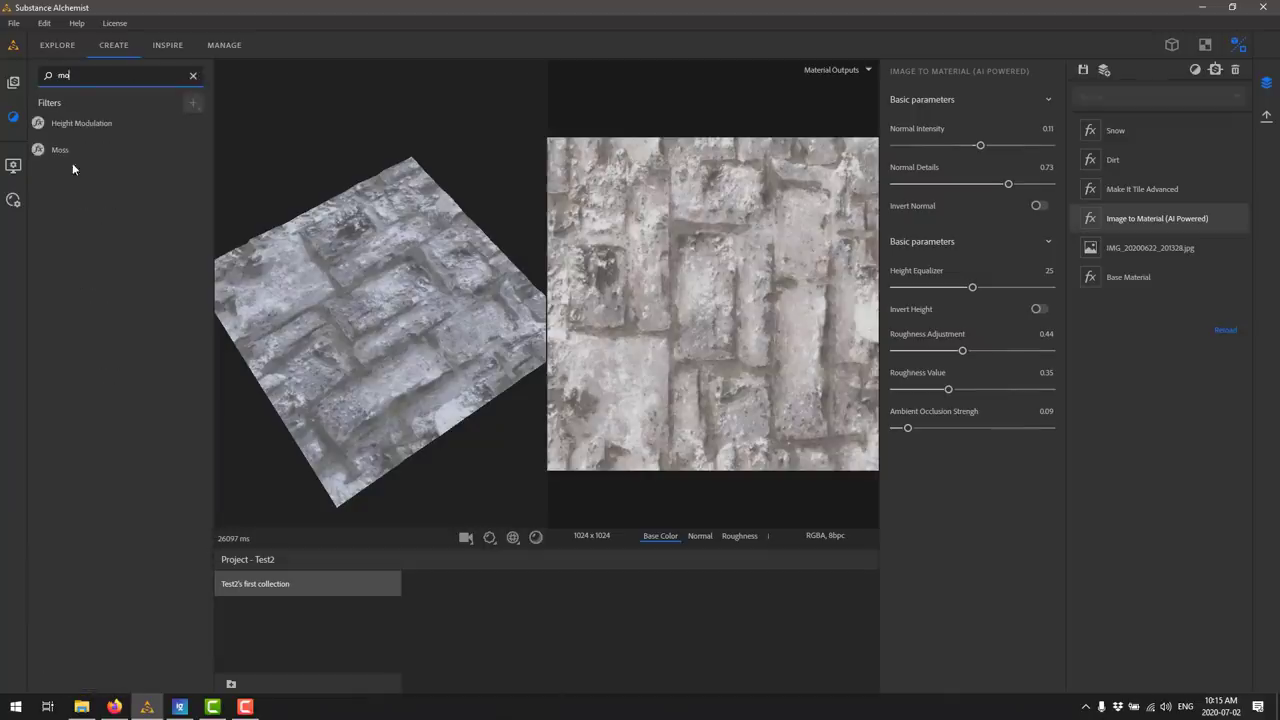
left_click_drag(431, 267, 430, 256)
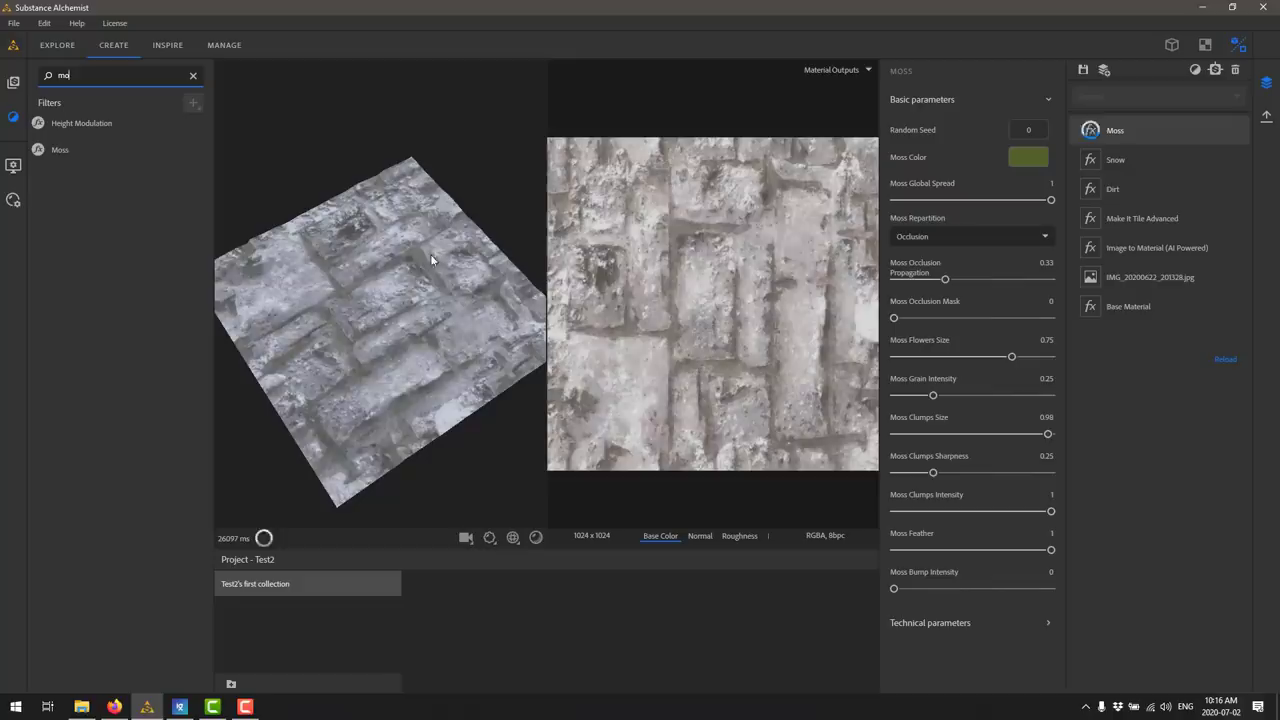
Set Moss Repartition to Occlusion and adjust its occlusion propagation
left_click(979, 237)
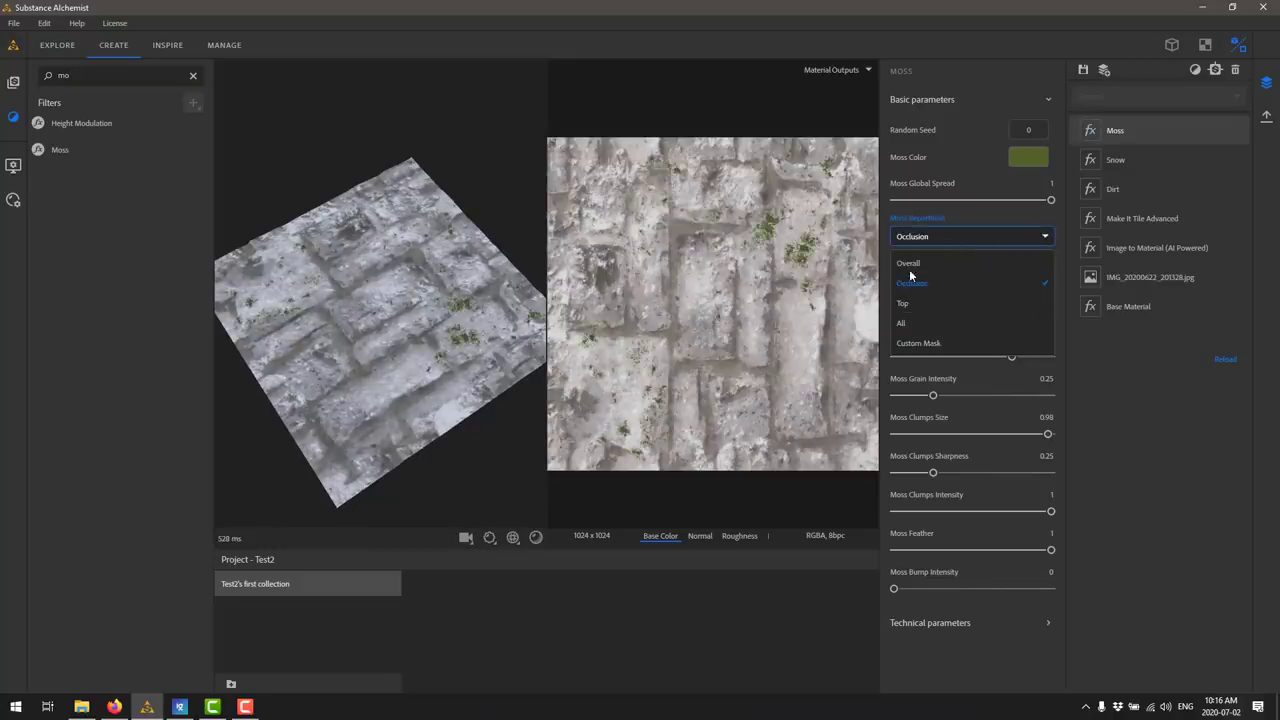
left_click(909, 265)
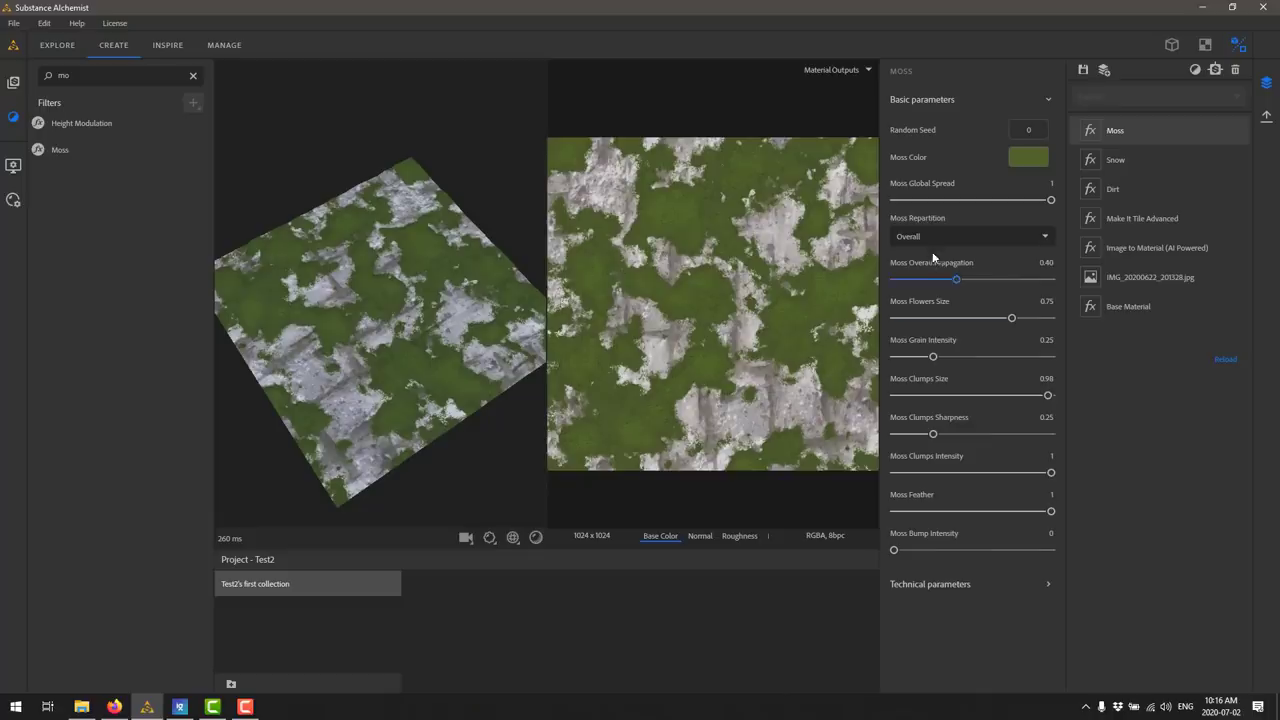
left_click(932, 238)
left_click(926, 280)
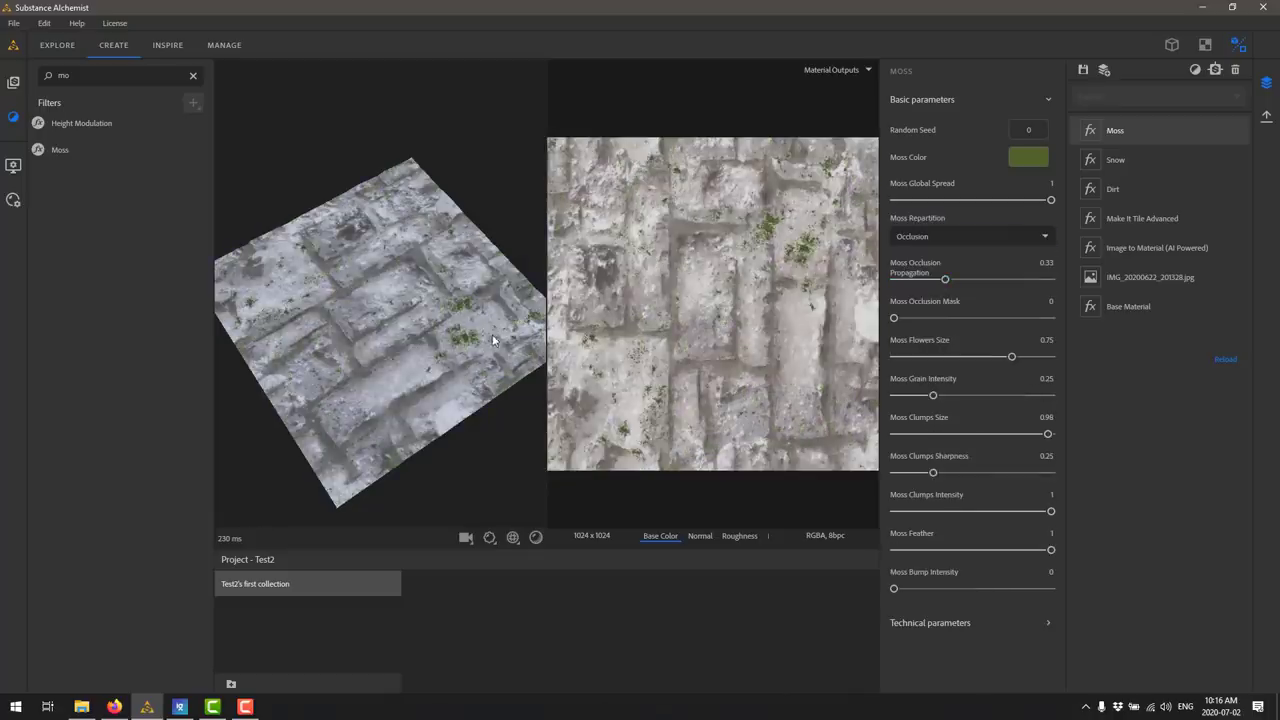
left_click(946, 283)
Clear the filter search and scroll down through the full filter list
left_click(193, 76)
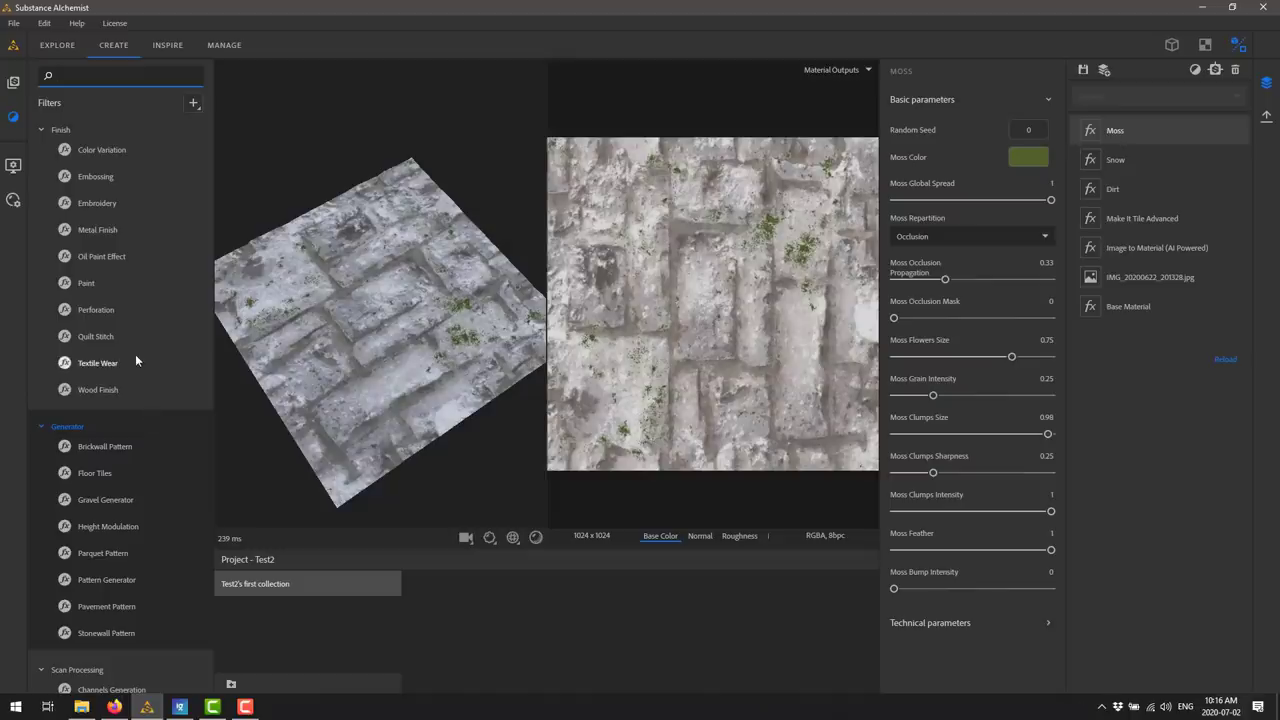
scroll(87, 355, "down", 3)
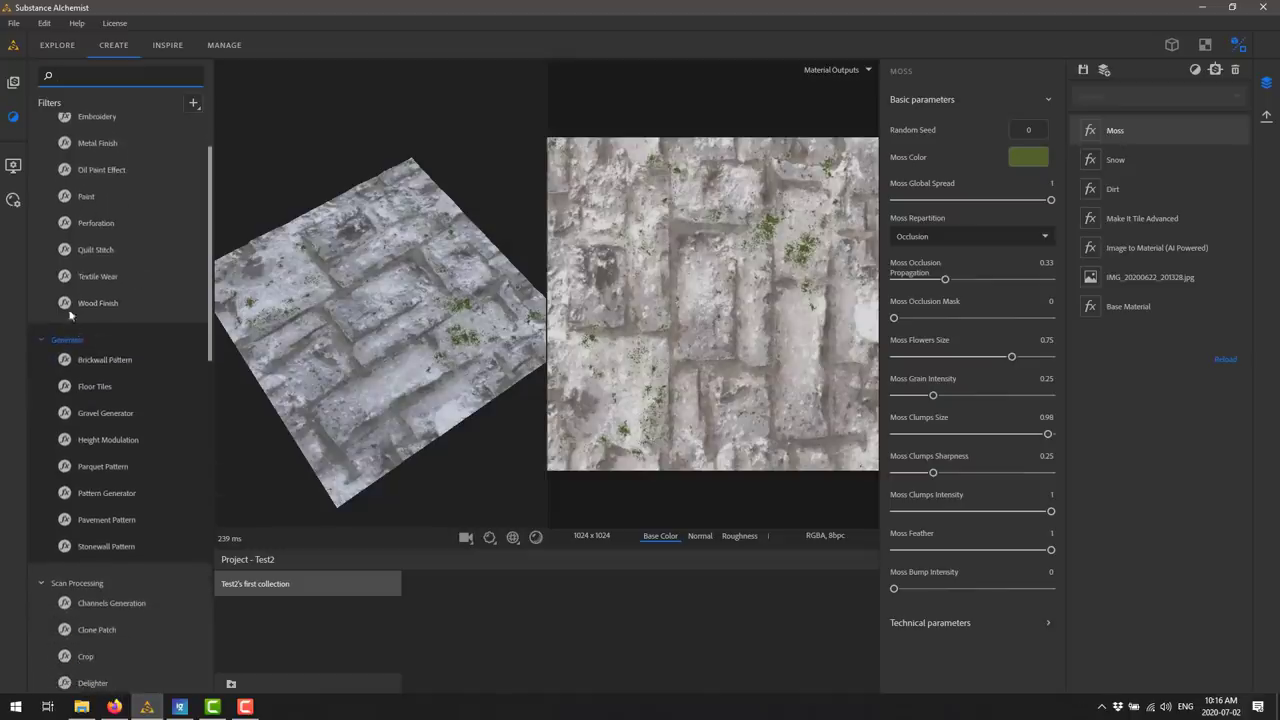
scroll(127, 388, "down", 10)
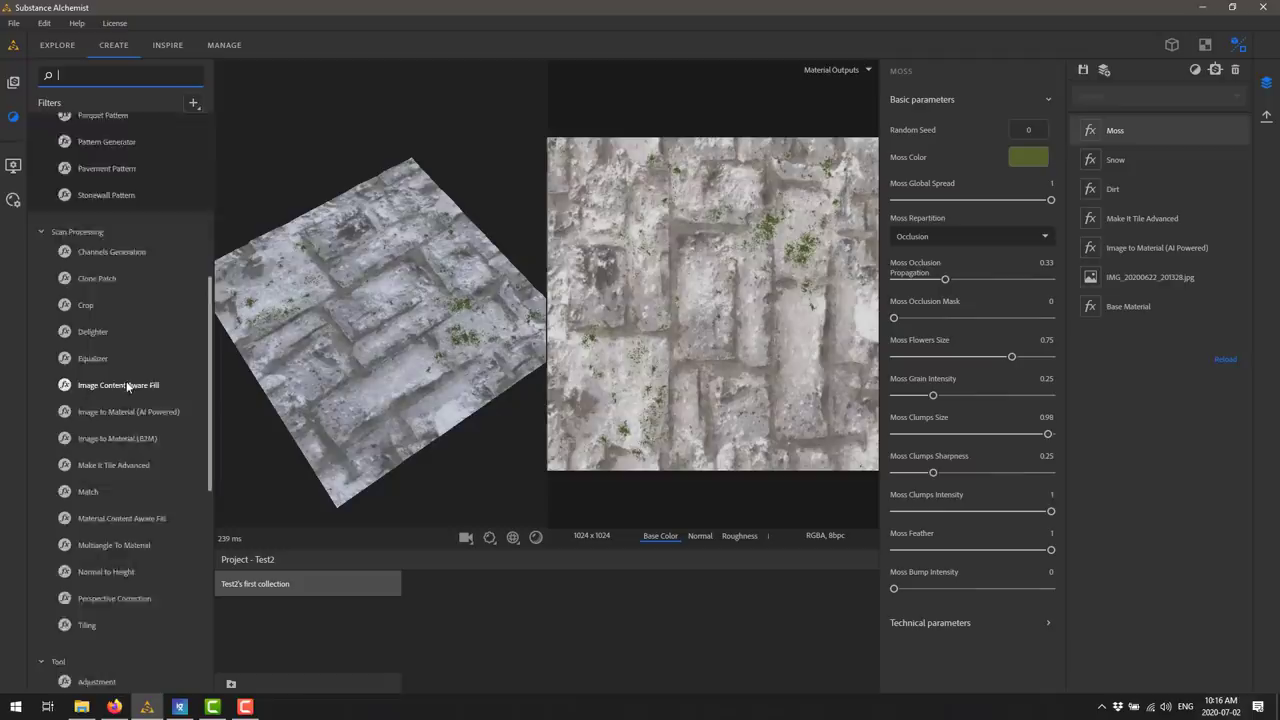
scroll(120, 458, "down", 7)
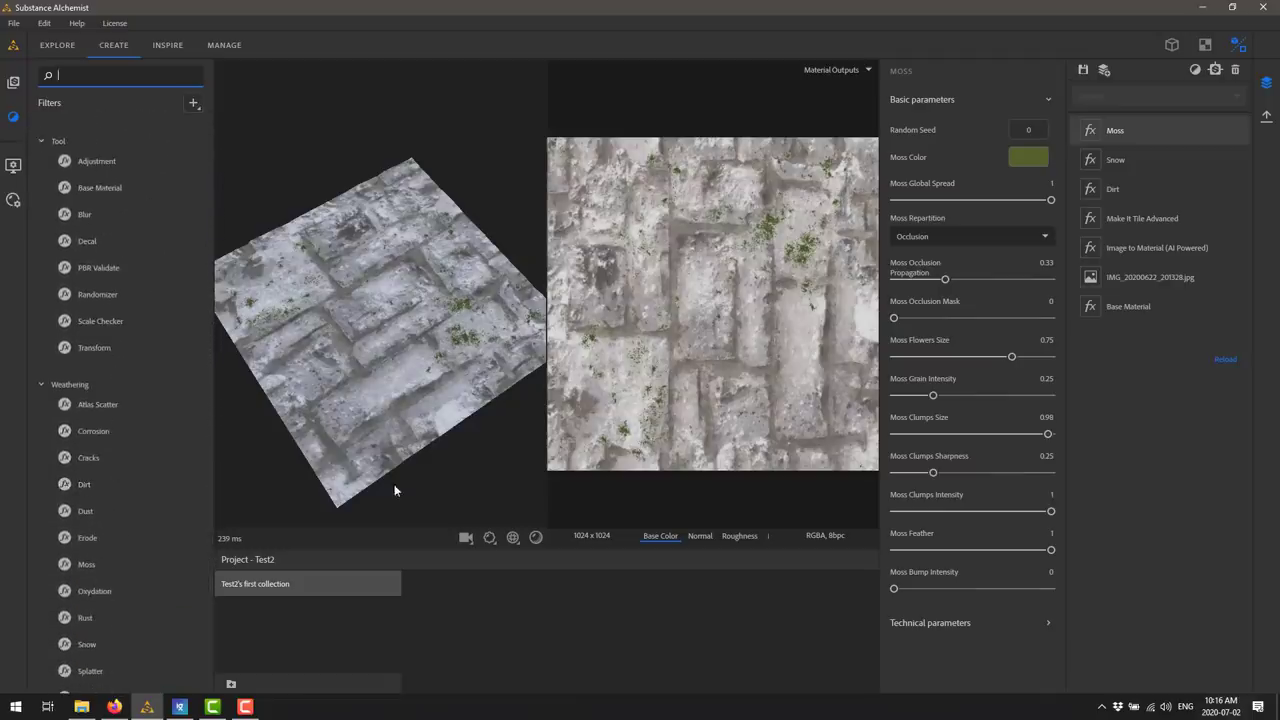
Discard the current stack for a new material and open the Base Materials library
left_click(1081, 71)
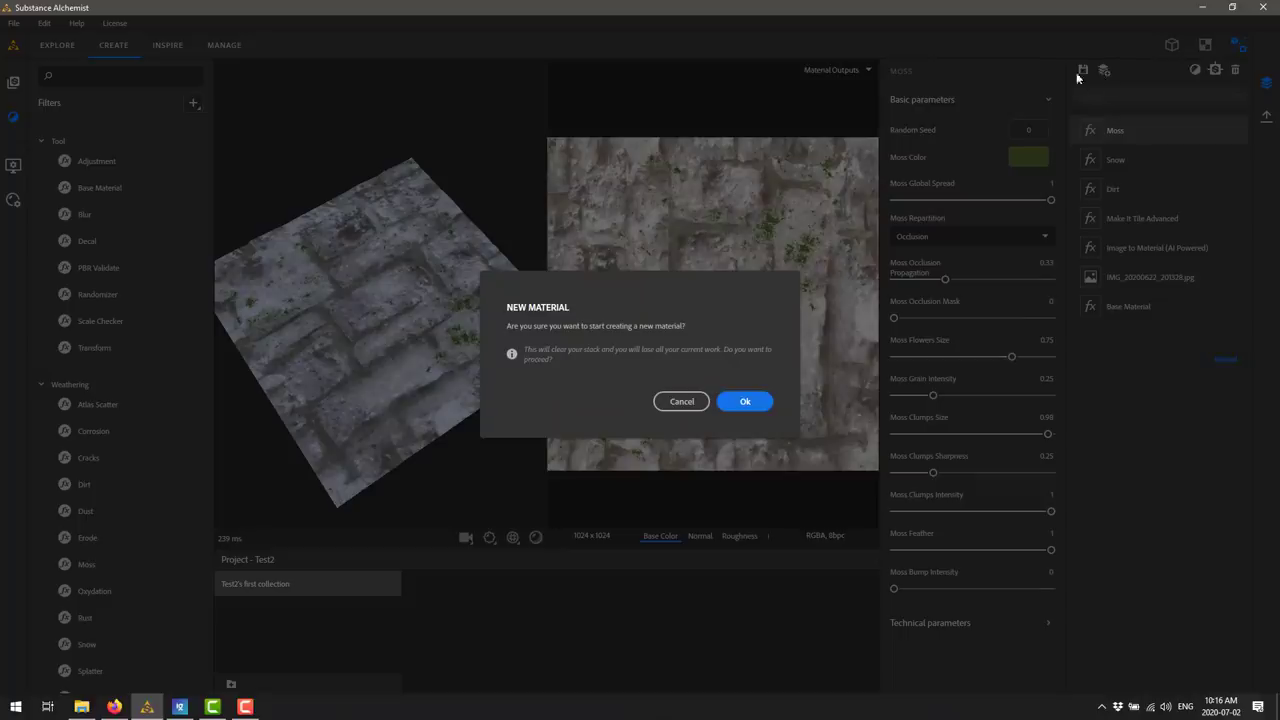
left_click(742, 400)
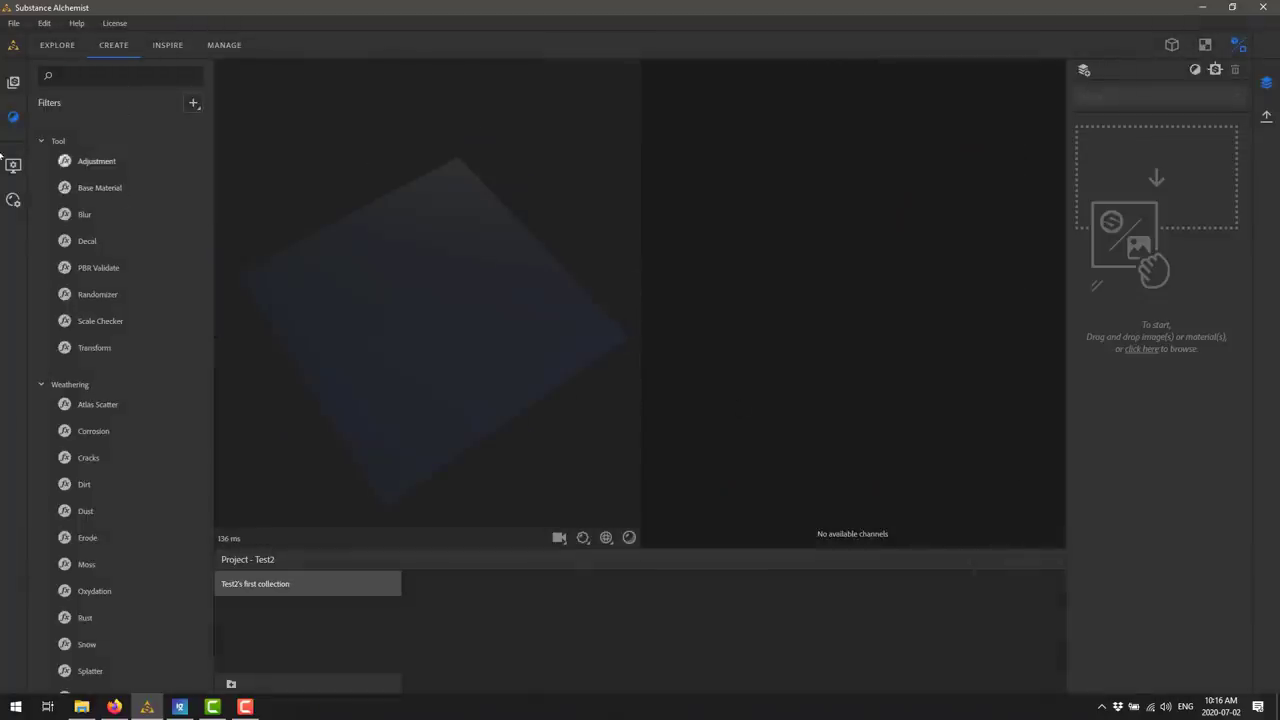
left_click(13, 82)
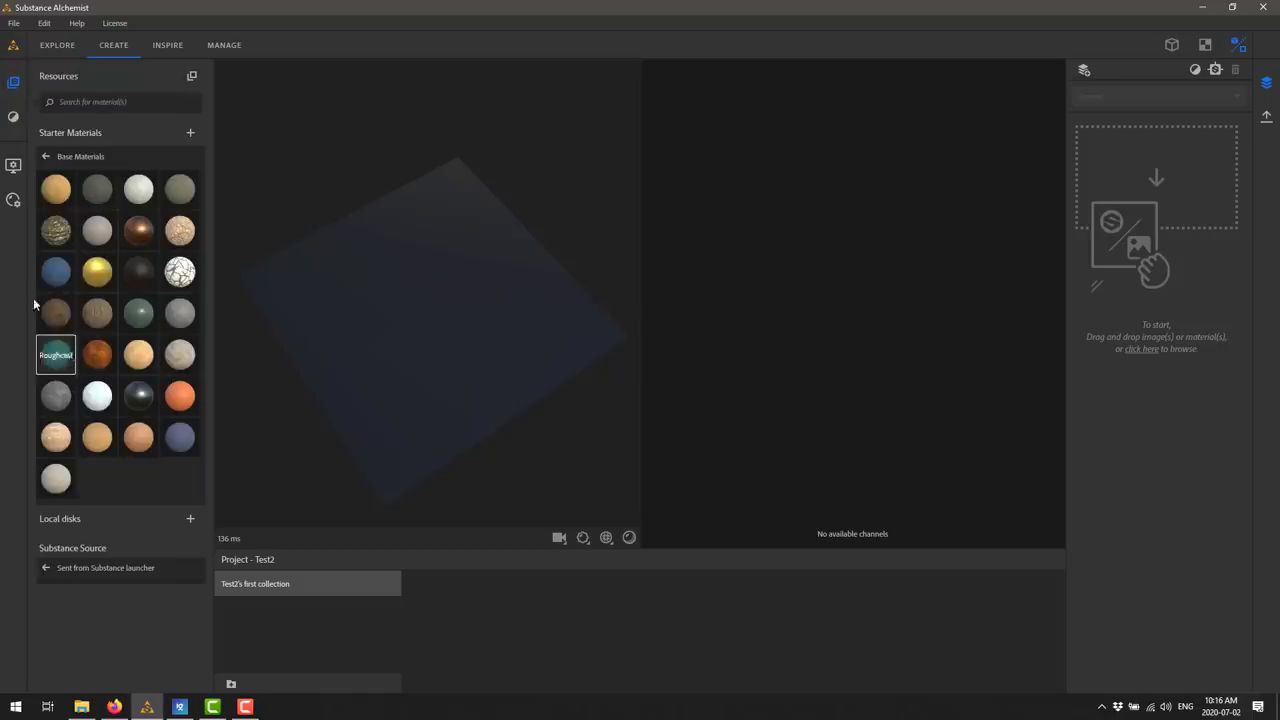
left_click(46, 157)
left_click(77, 181)
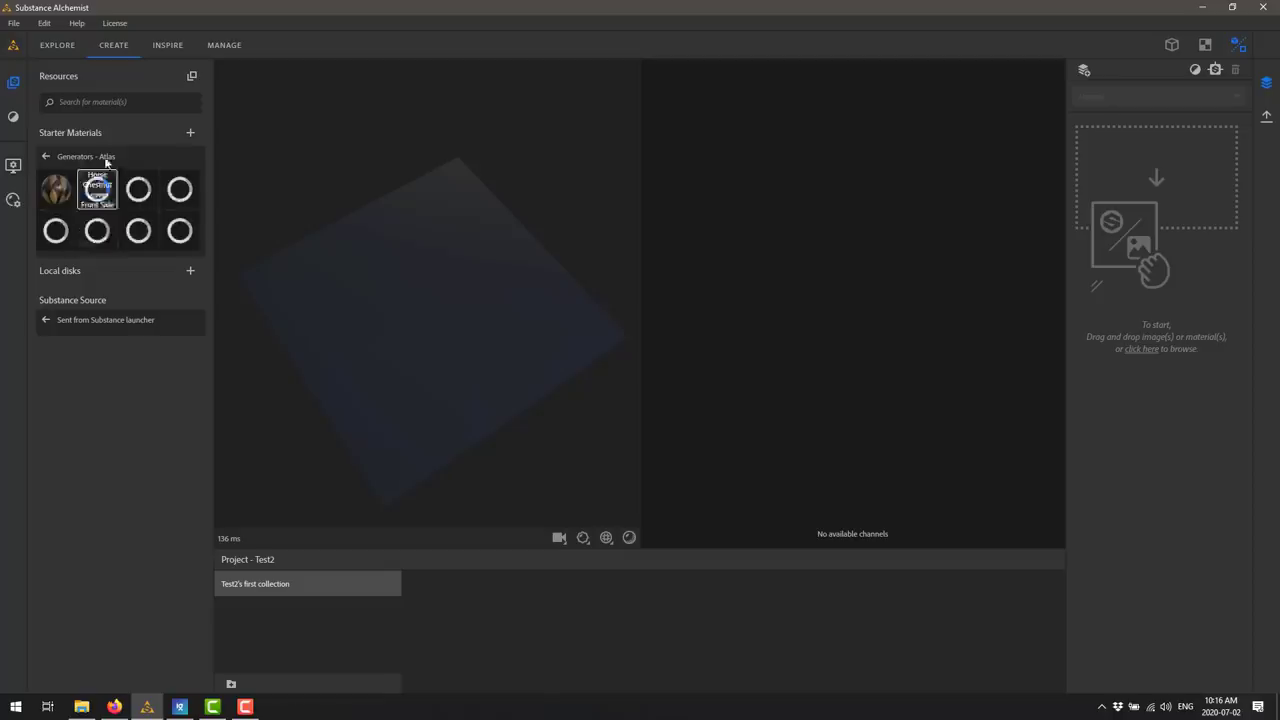
left_click(190, 132)
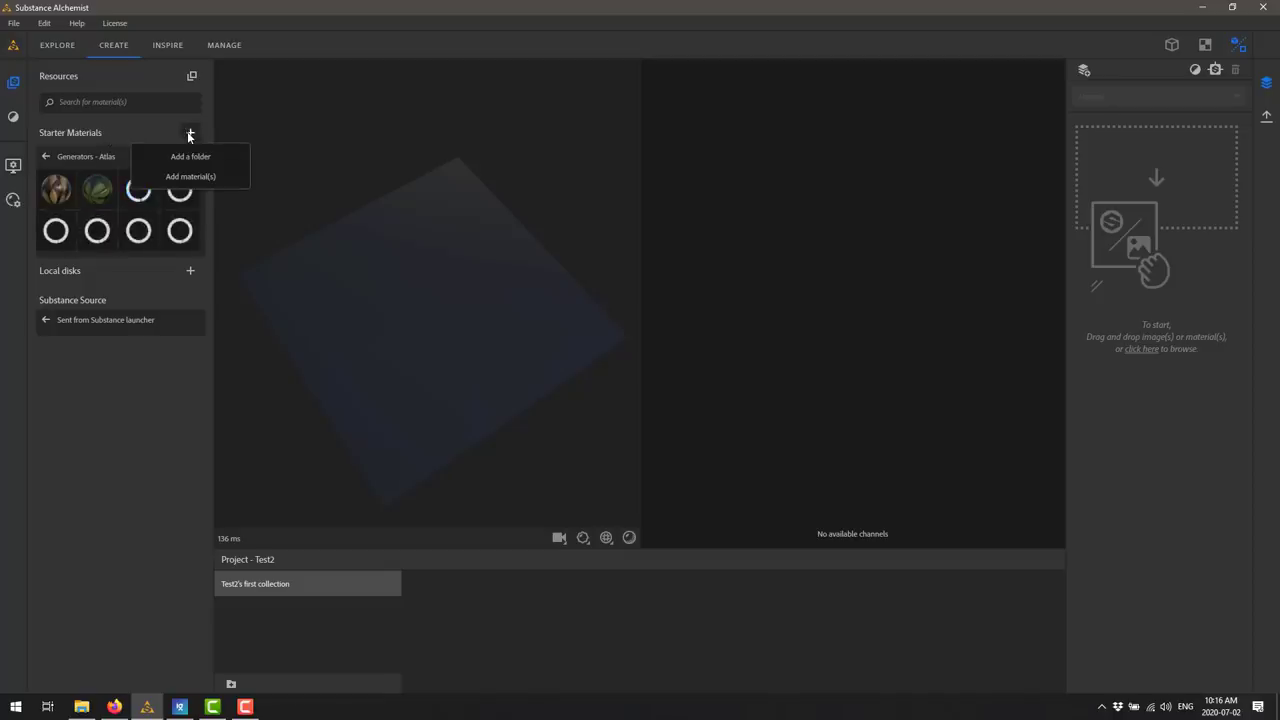
left_click(45, 156)
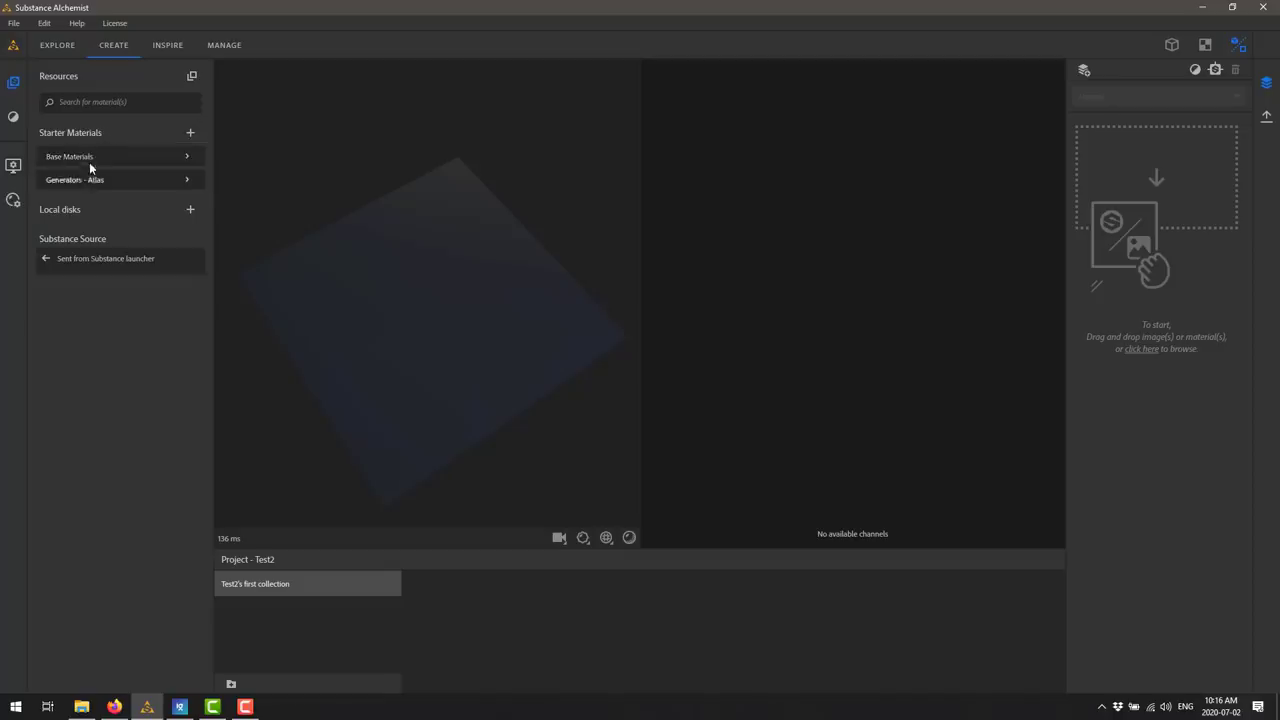
left_click(92, 158)
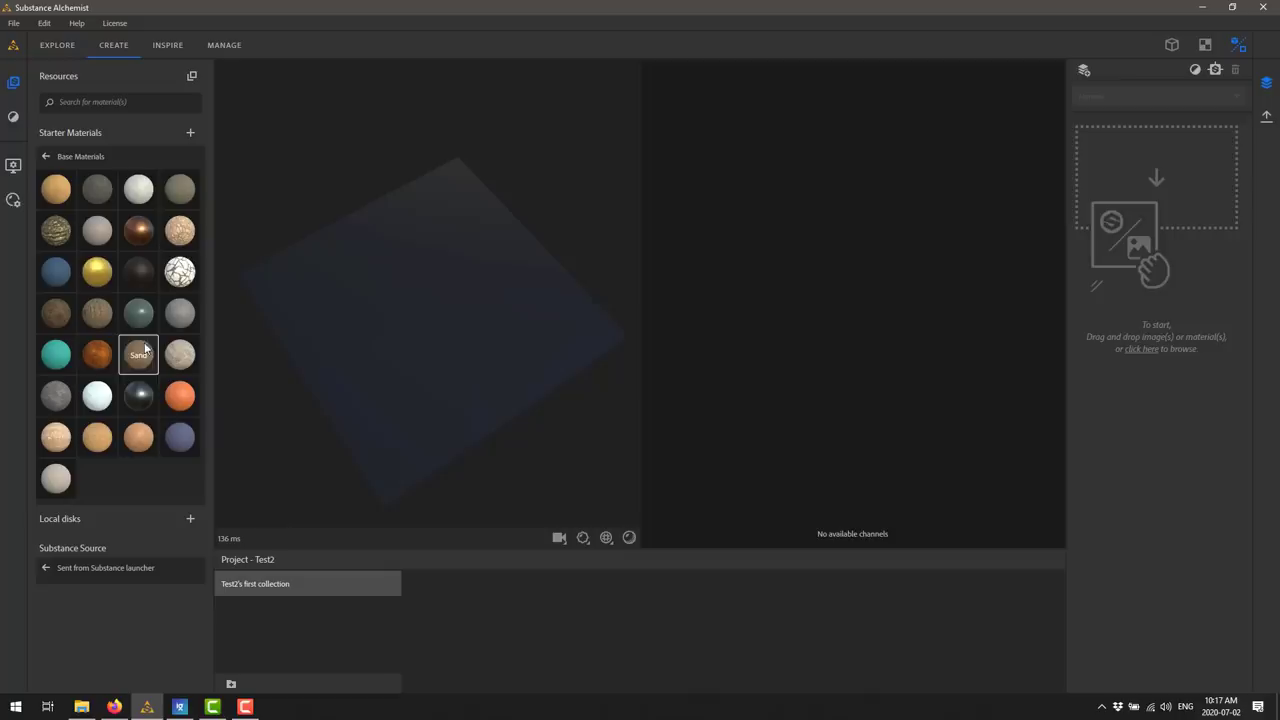
Start from the Sand base with Pebbles Color Variations 0.35, Big Volumes Intensity 0.09 and seed 8536
left_click_drag(138, 354, 418, 295)
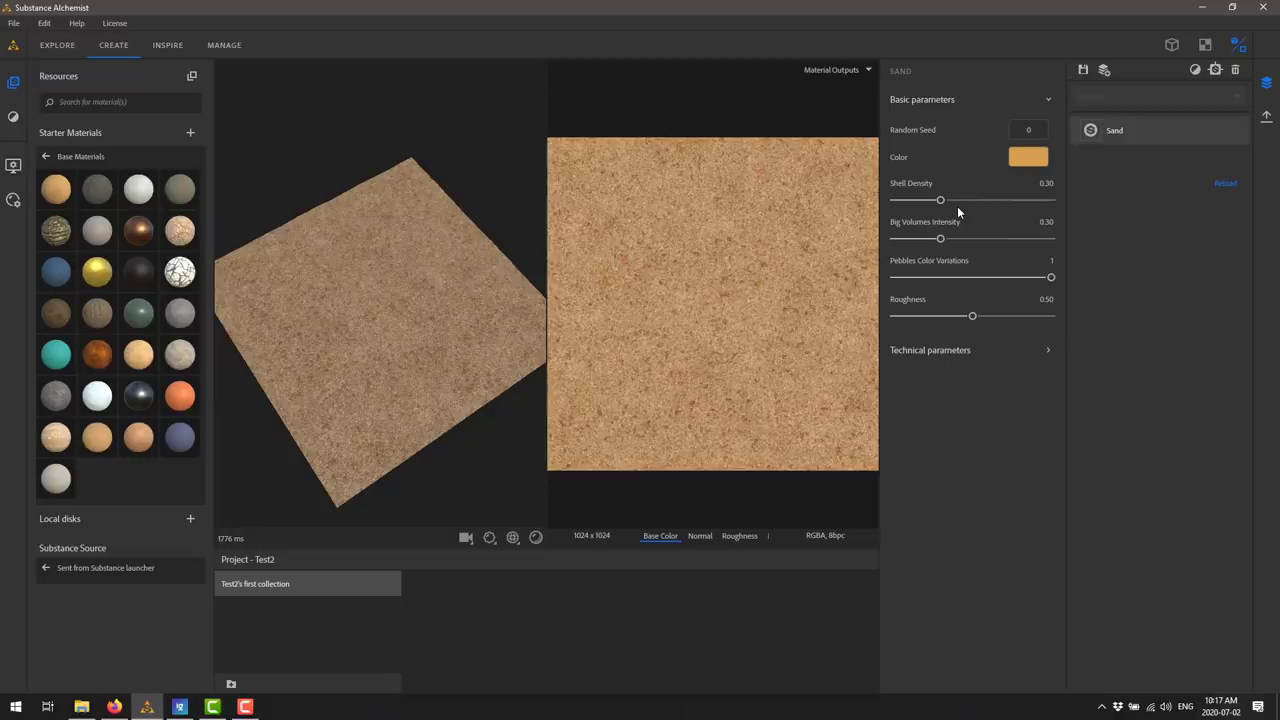
left_click_drag(382, 384, 390, 322)
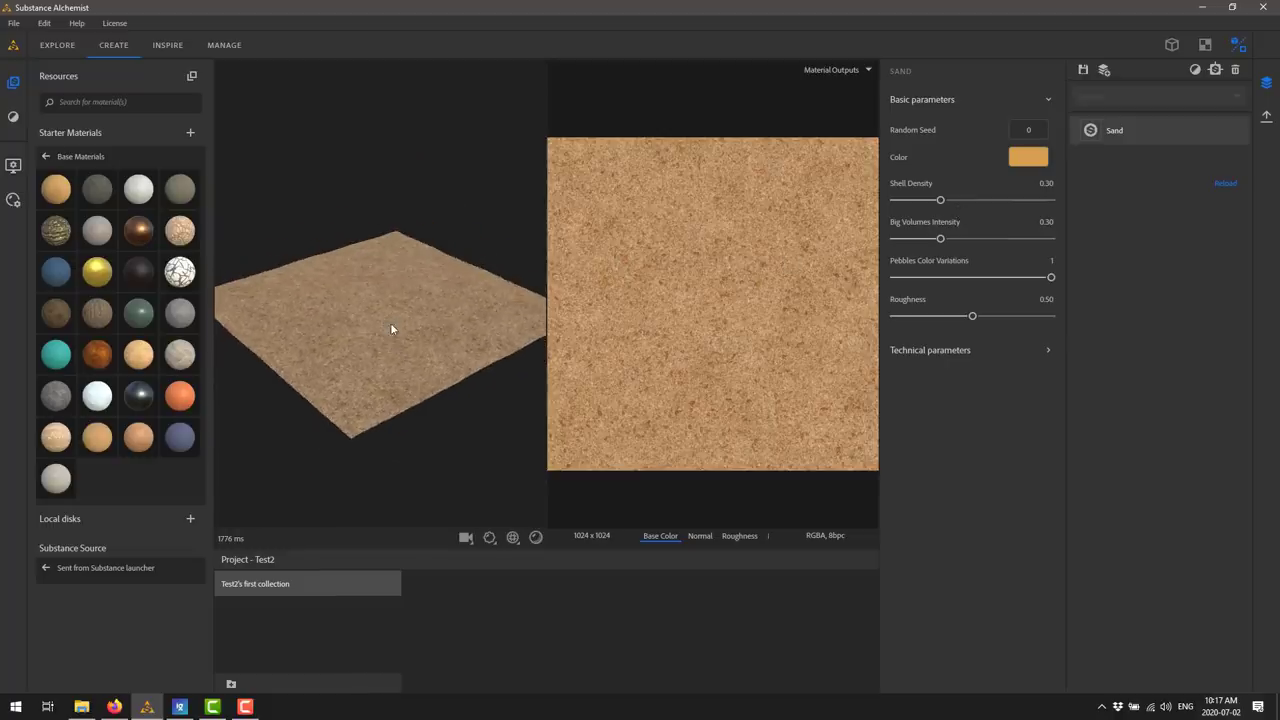
left_click_drag(1002, 283, 907, 240)
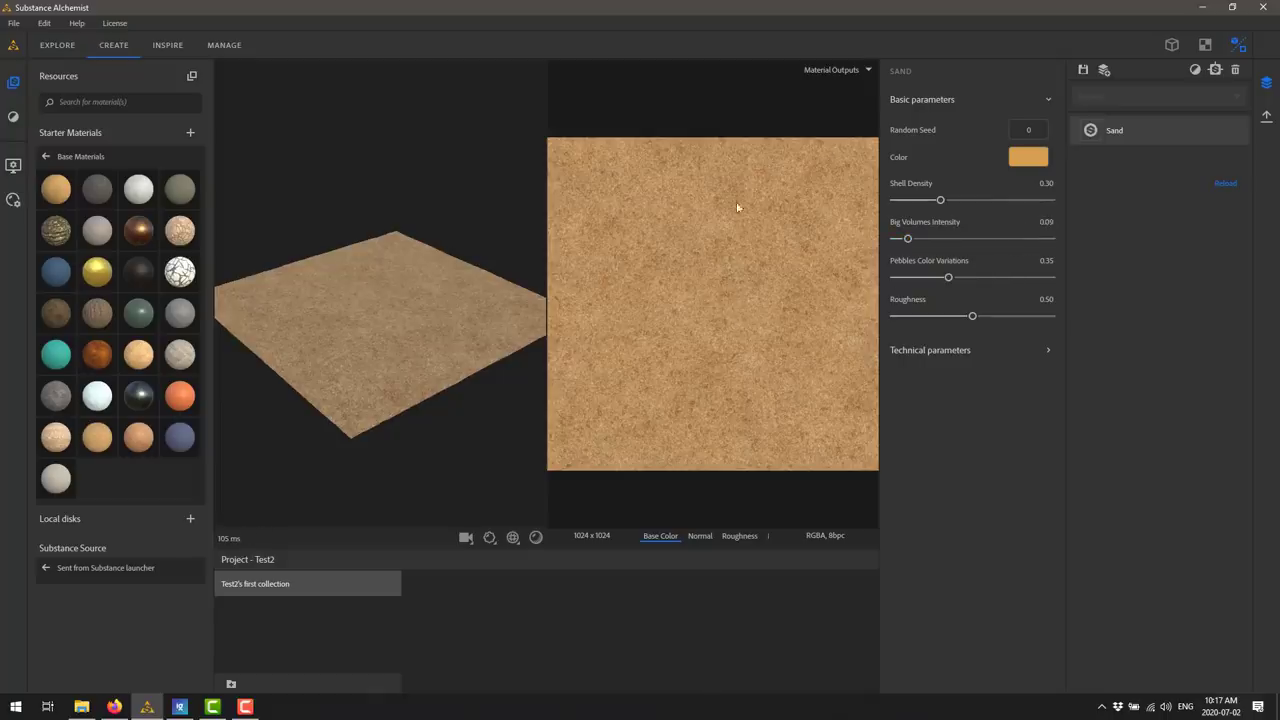
left_click_drag(380, 347, 445, 325)
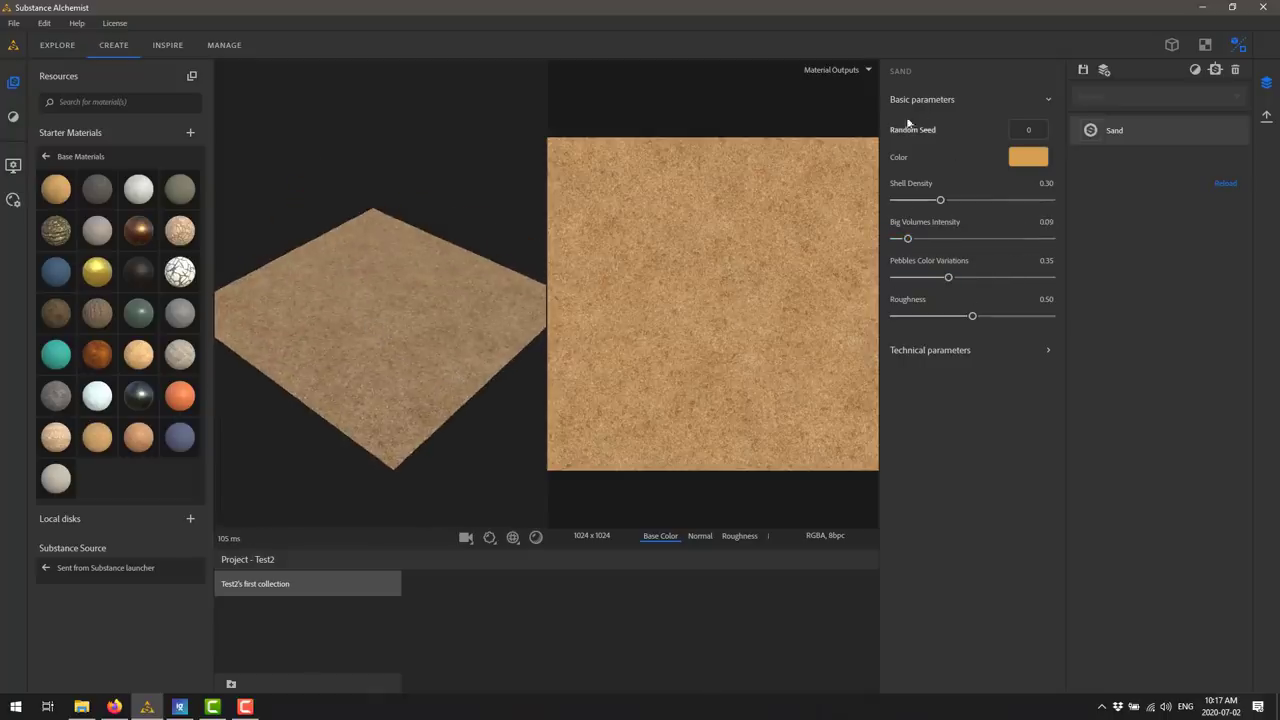
left_click(1034, 127)
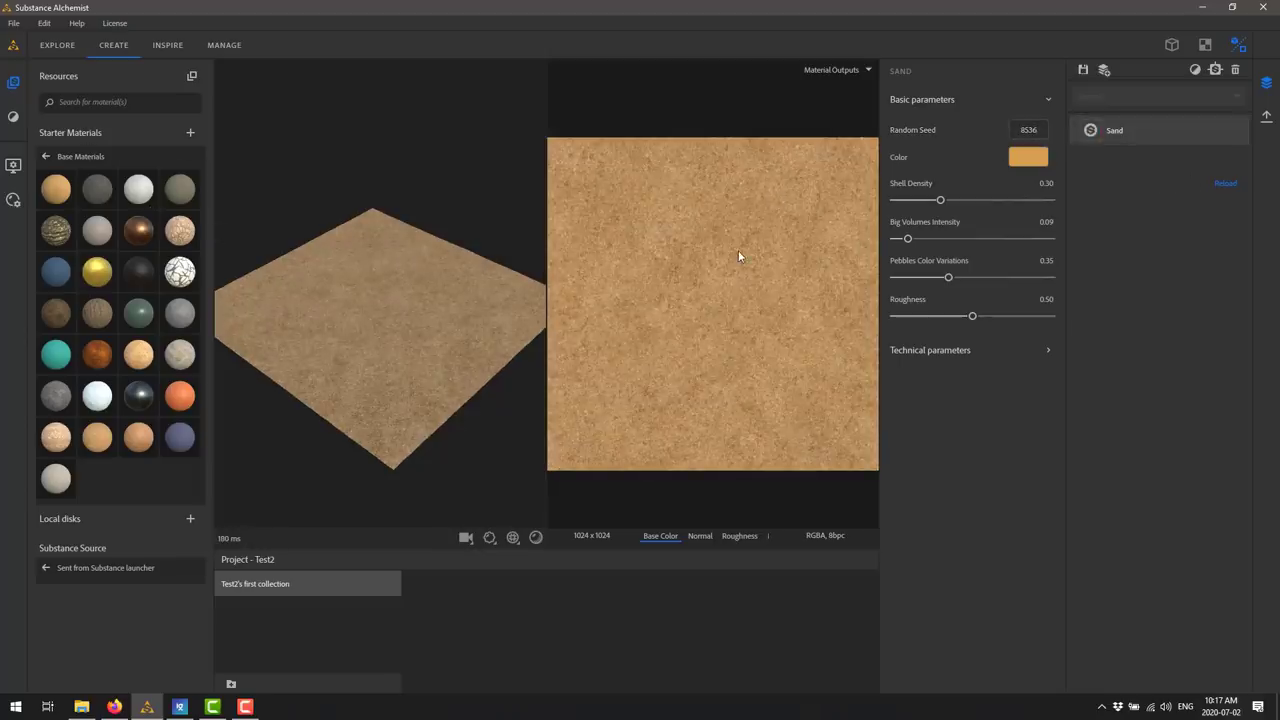
Add a Stonewall Pattern generator over the sand and set Mortar Thickness to 0.08
left_click(13, 116)
scroll(76, 420, "up", 10)
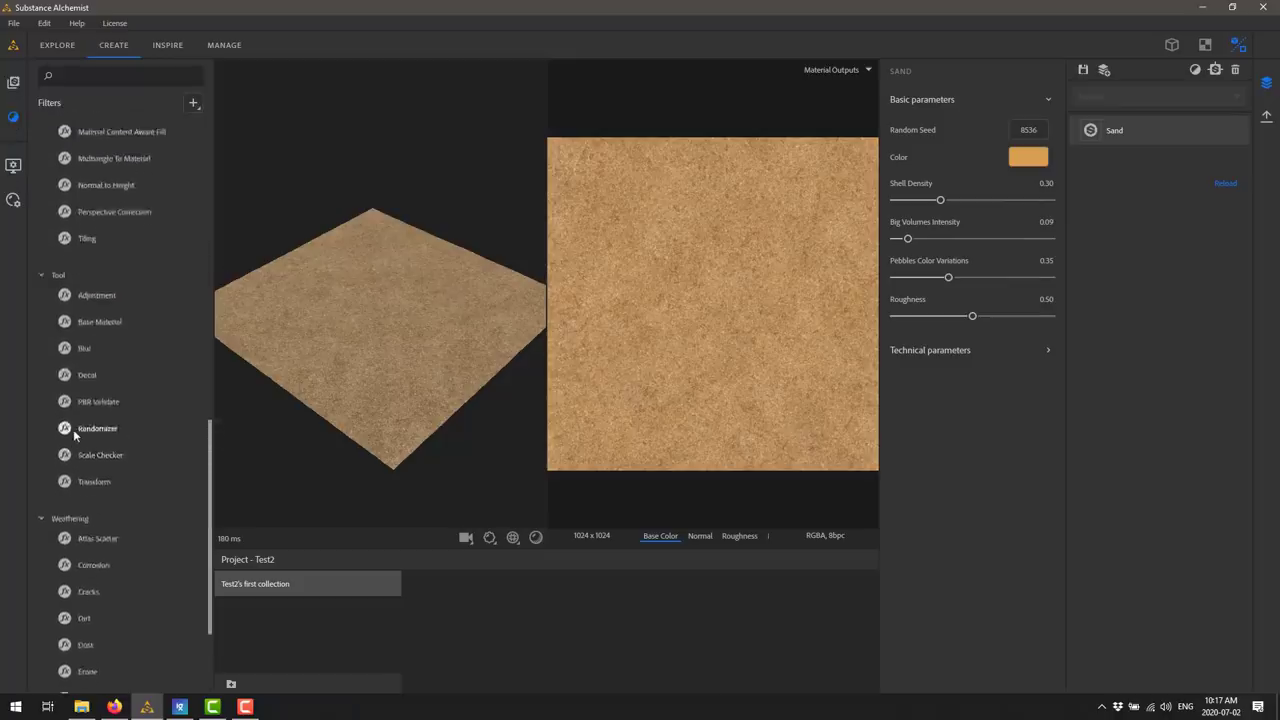
scroll(80, 405, "up", 8)
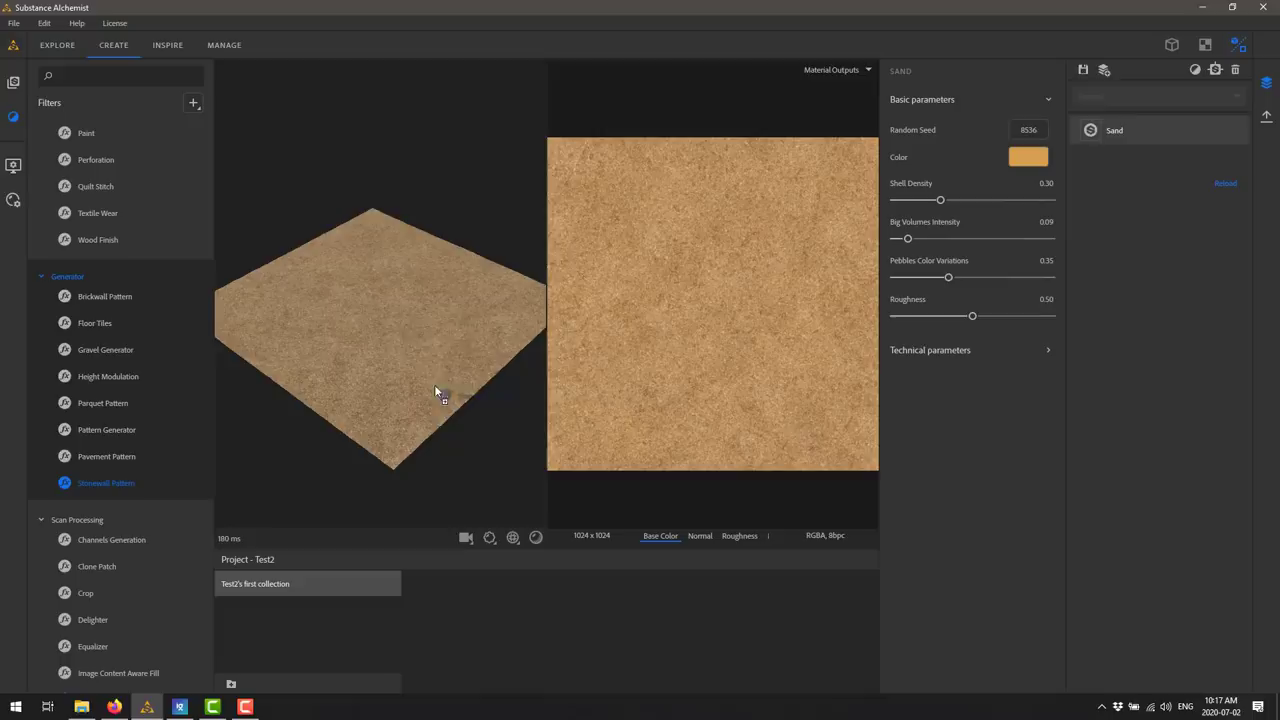
left_click_drag(400, 331, 400, 328)
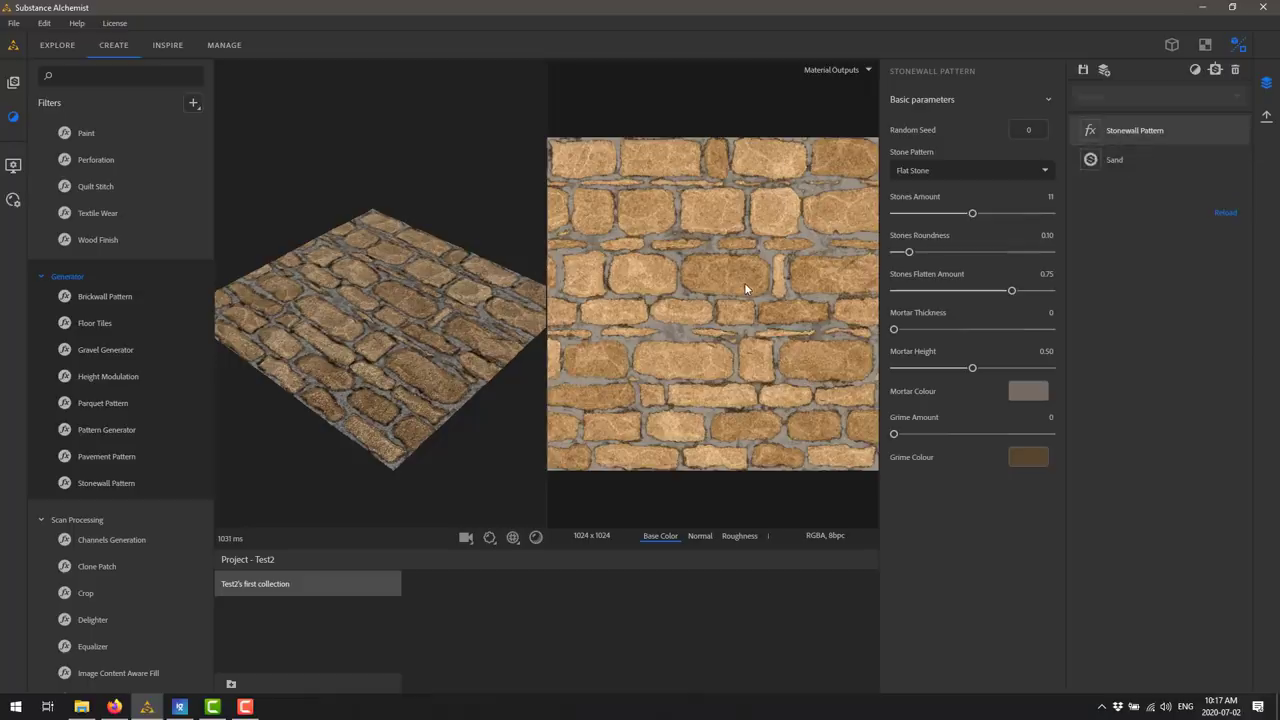
left_click_drag(375, 366, 420, 360)
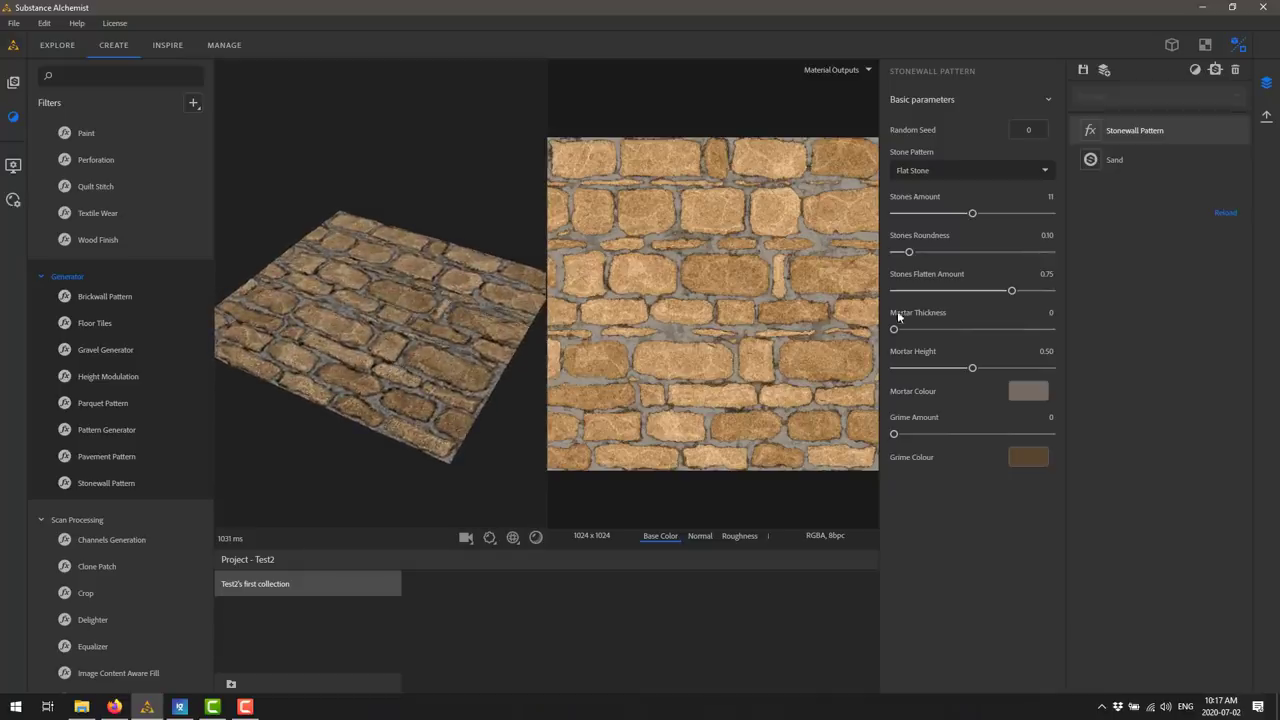
left_click_drag(898, 336, 909, 336)
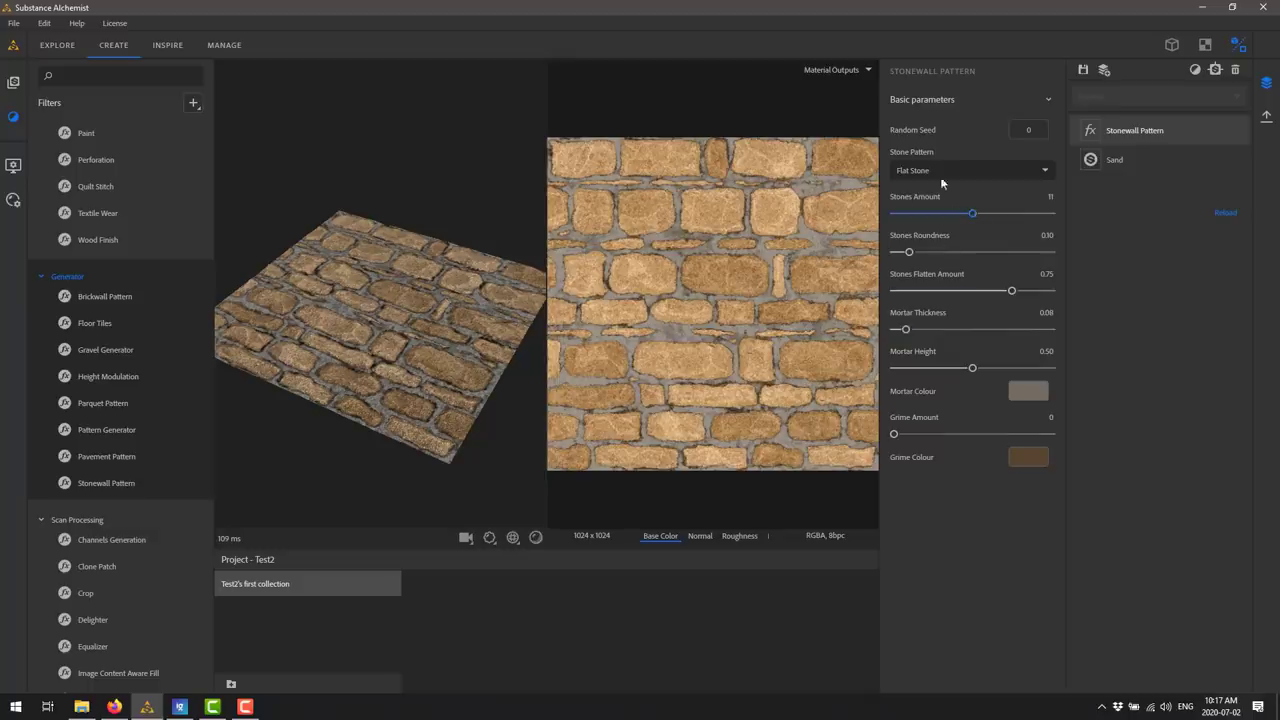
scroll(143, 416, "up", 3)
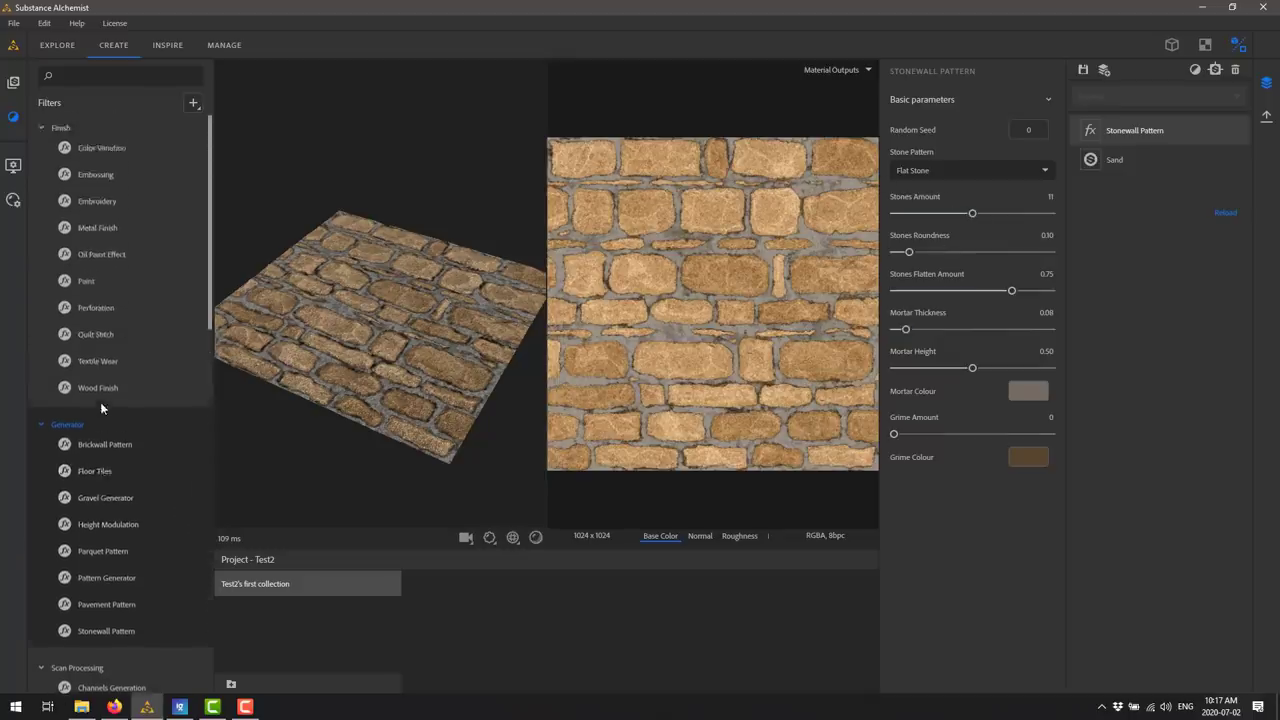
scroll(100, 402, "down", 4)
scroll(100, 402, "down", 12)
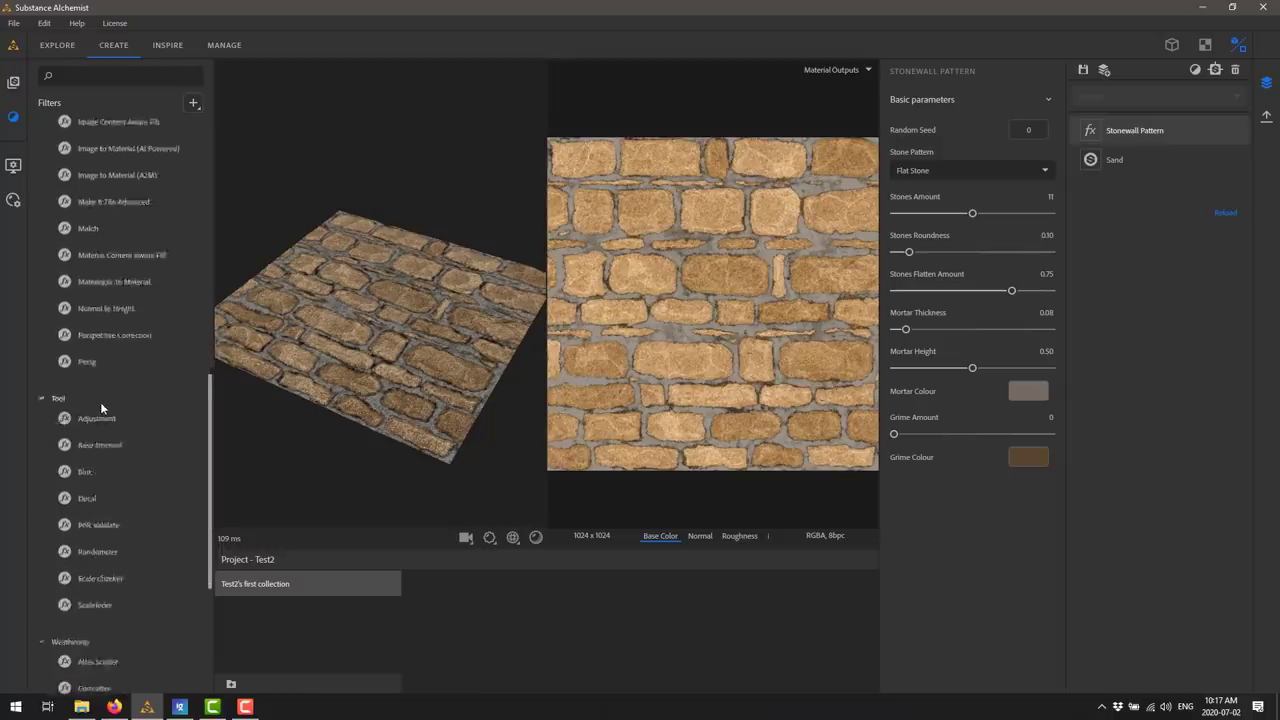
left_click_drag(84, 411, 474, 348)
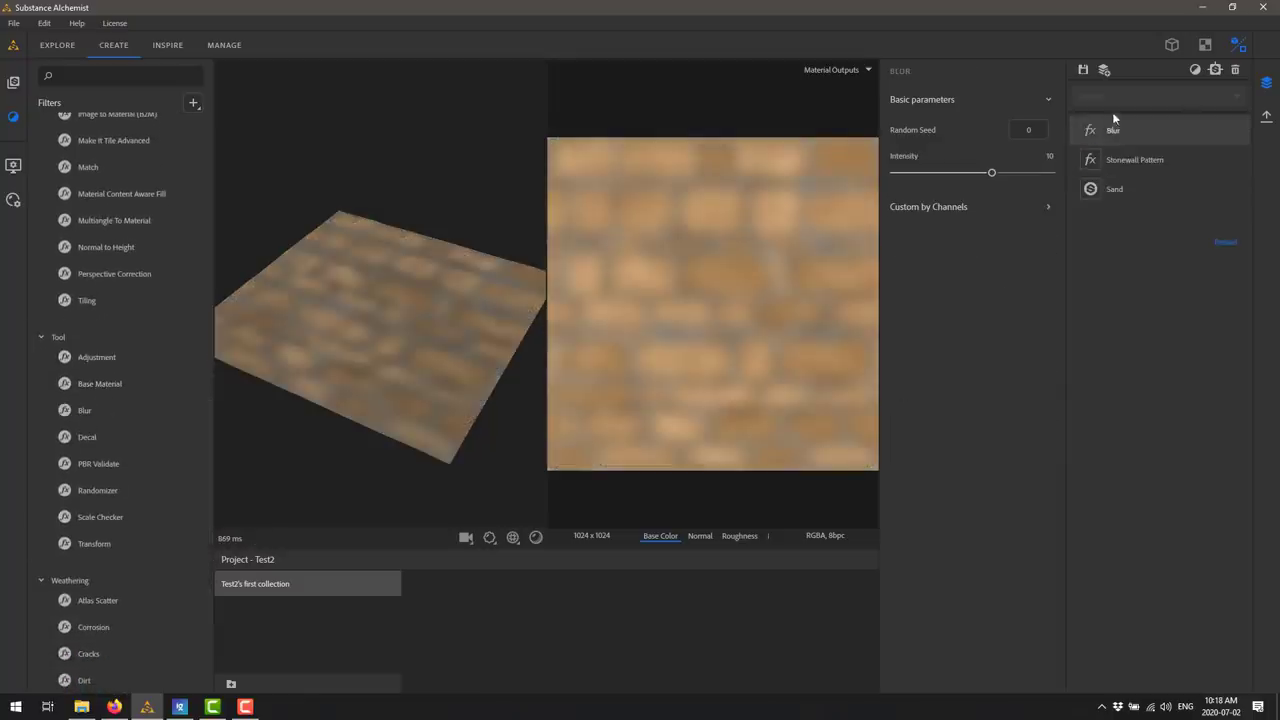
left_click_drag(991, 172, 914, 176)
scroll(96, 258, "up", 2)
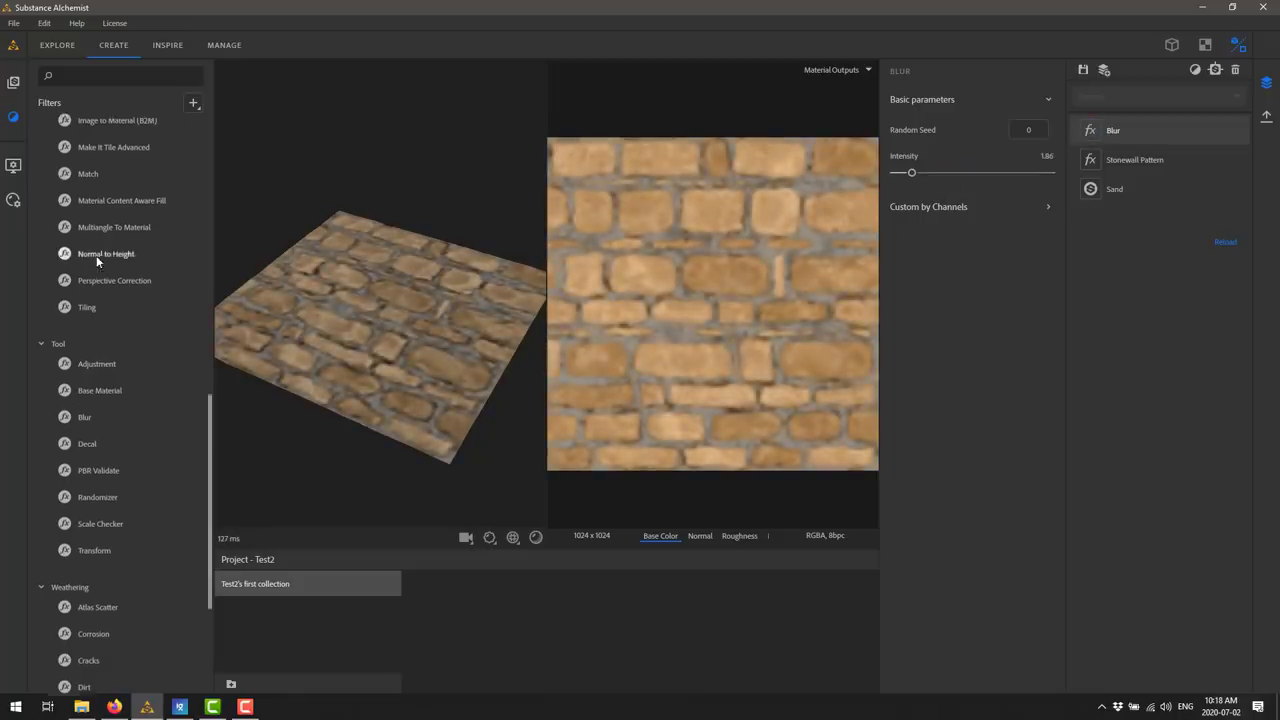
scroll(100, 391, "down", 5)
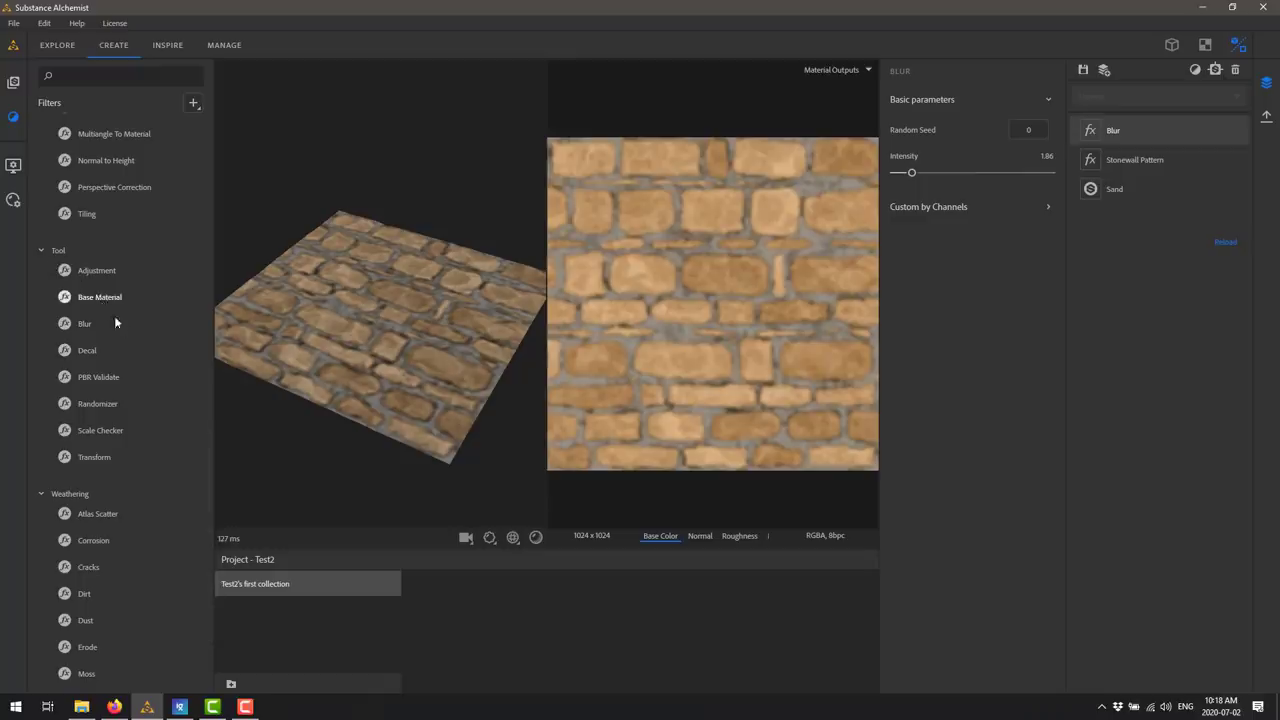
scroll(122, 325, "down", 3)
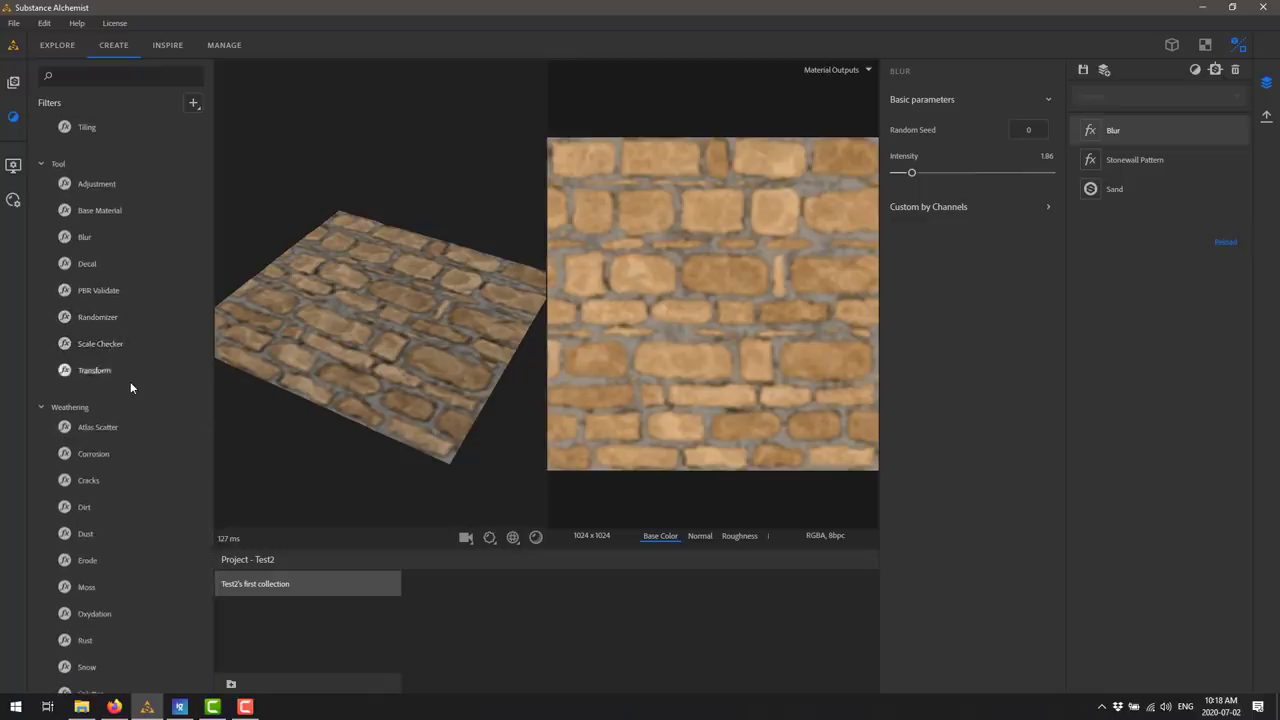
scroll(130, 382, "down", 2)
scroll(130, 382, "up", 3)
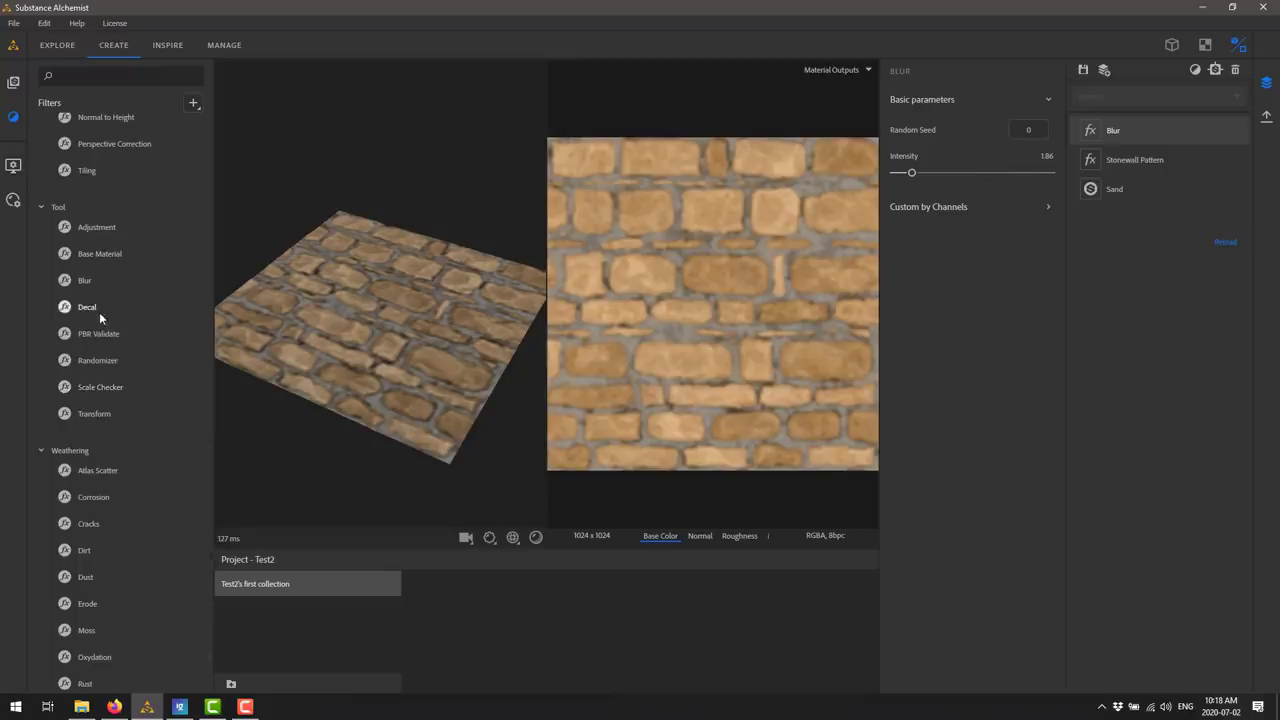
scroll(126, 318, "down", 3)
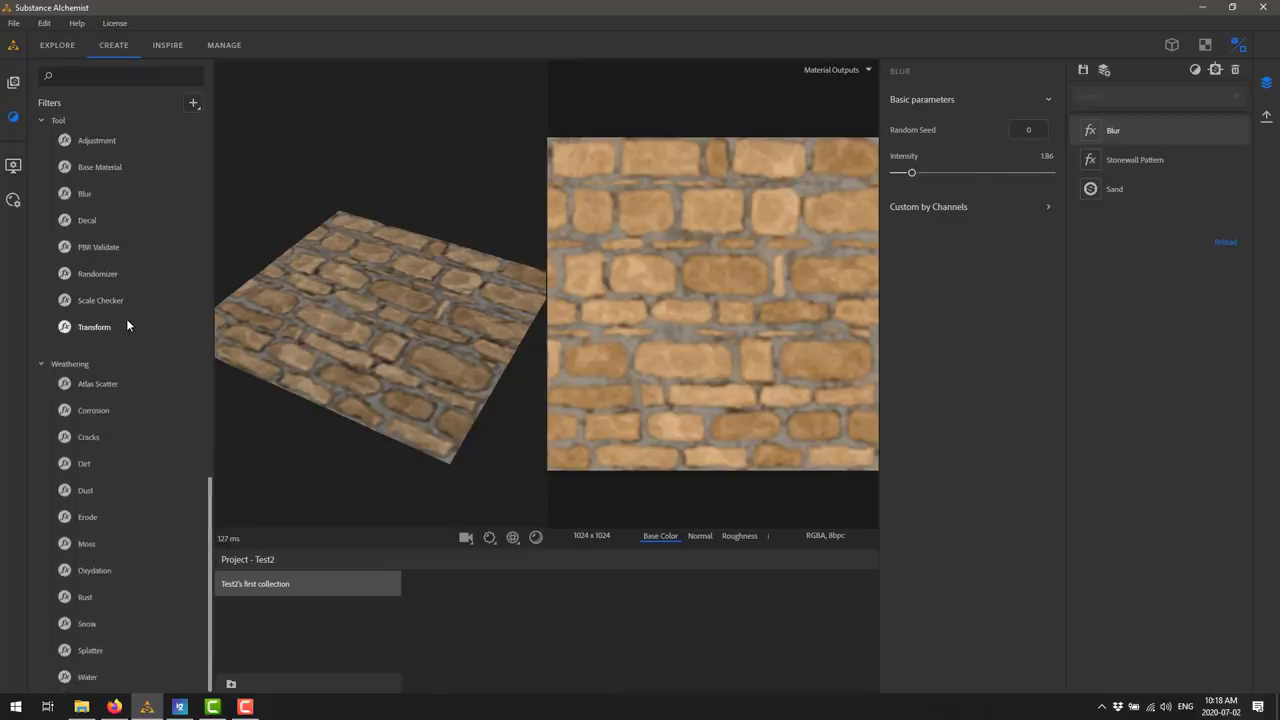
scroll(126, 325, "up", 10)
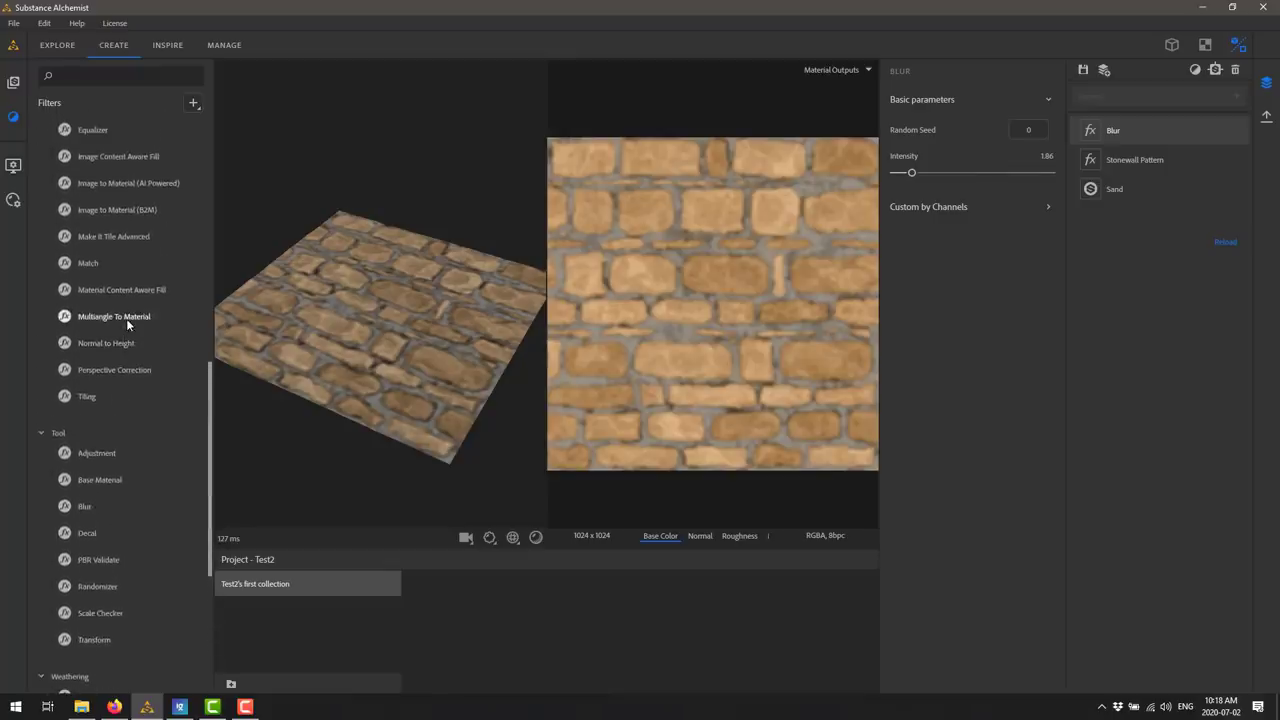
scroll(116, 566, "down", 7)
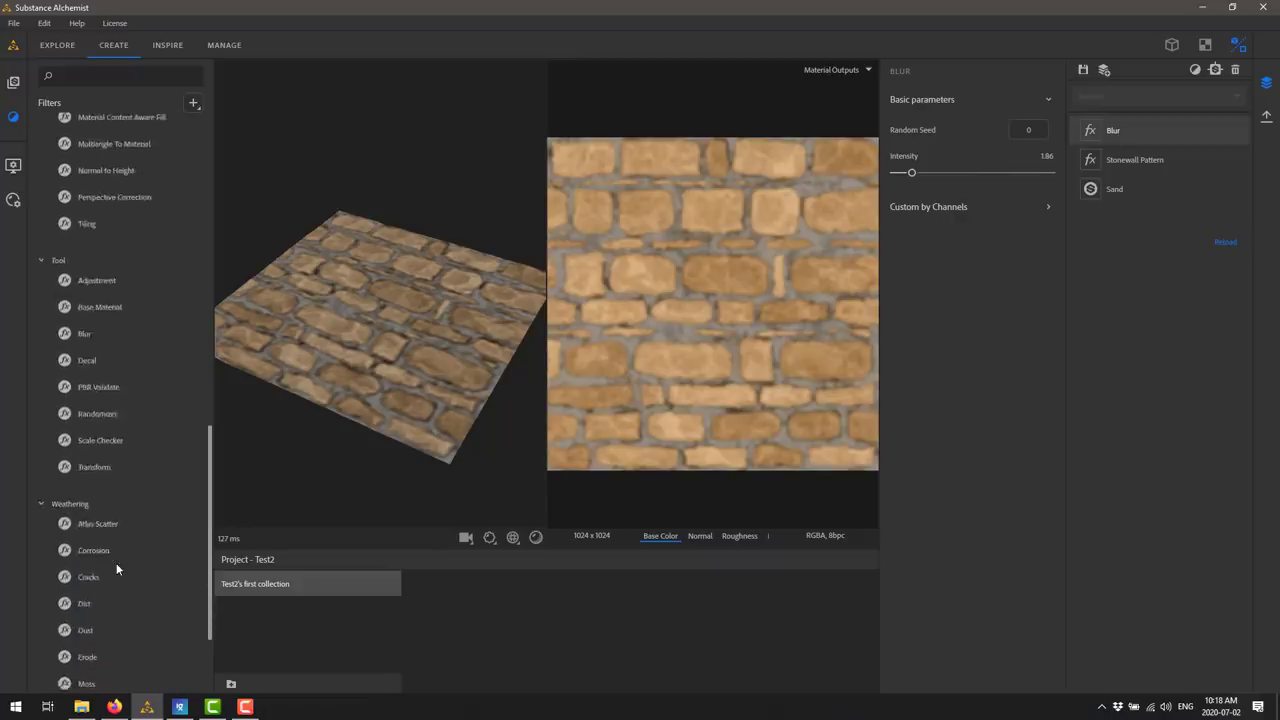
scroll(116, 566, "down", 3)
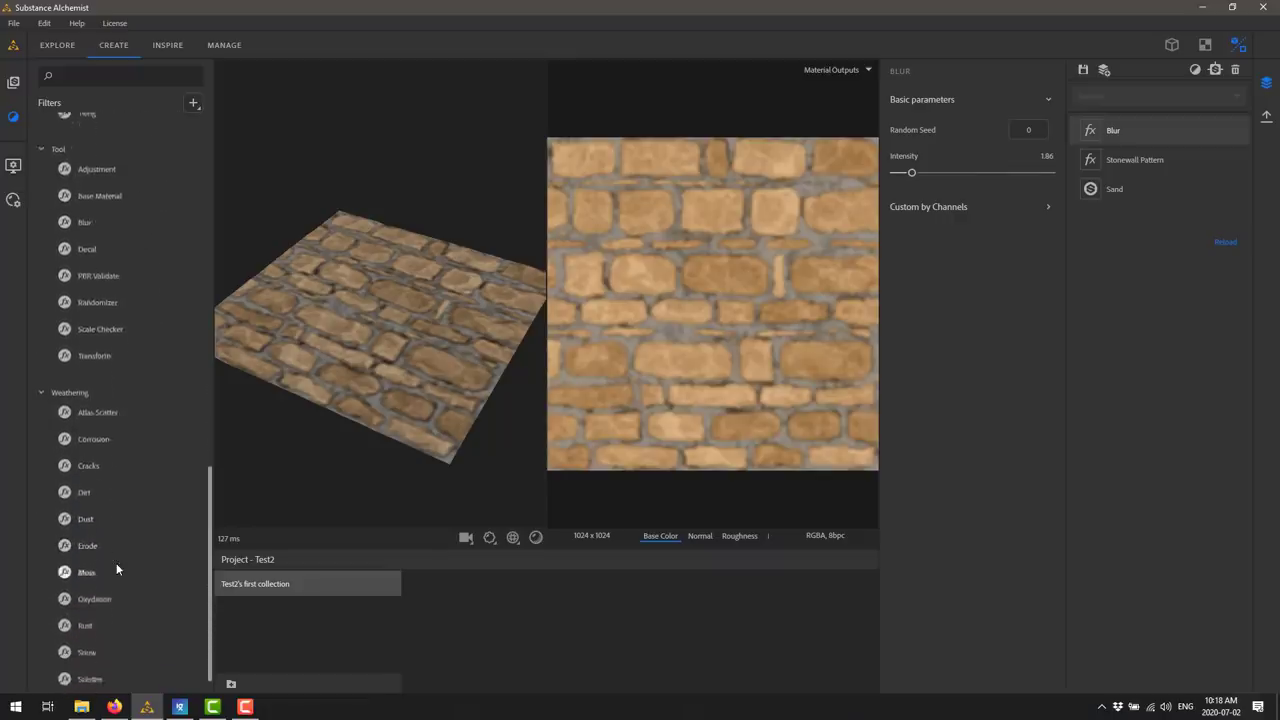
Search for the Paint filter and add it on top of the stonewall material
left_click(110, 76)
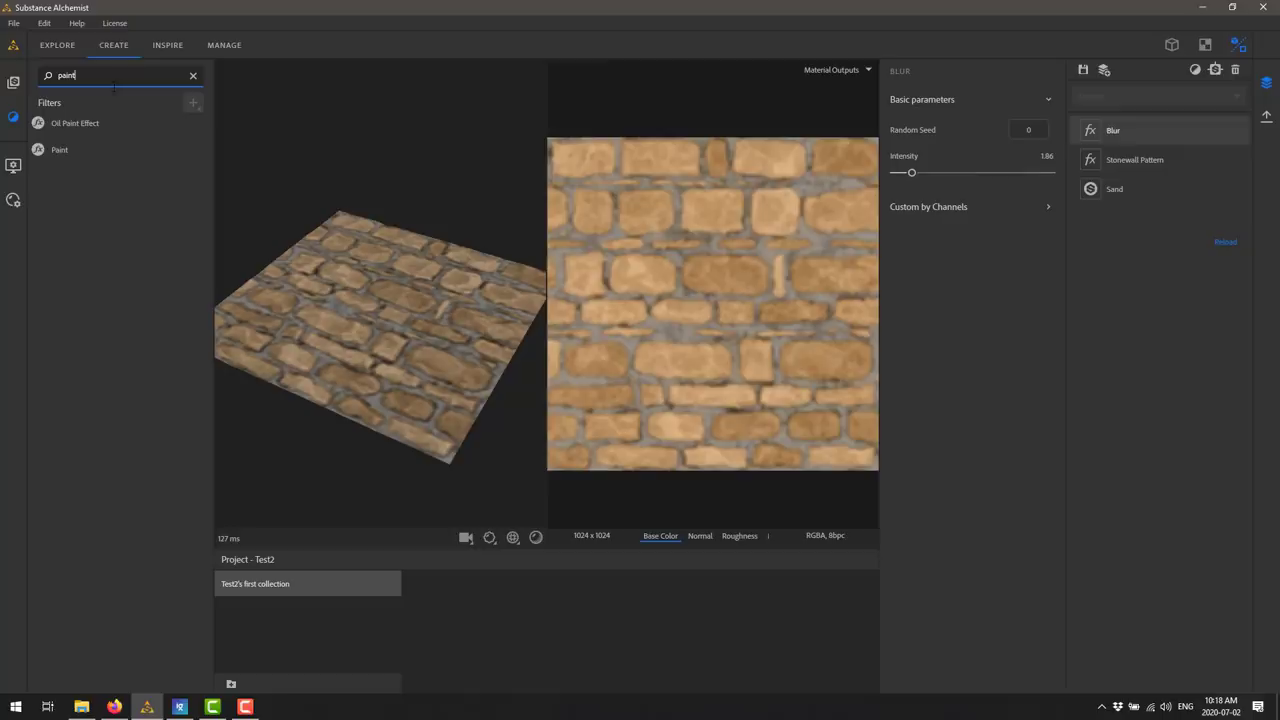
left_click_drag(58, 150, 427, 253)
left_click_drag(448, 297, 440, 283)
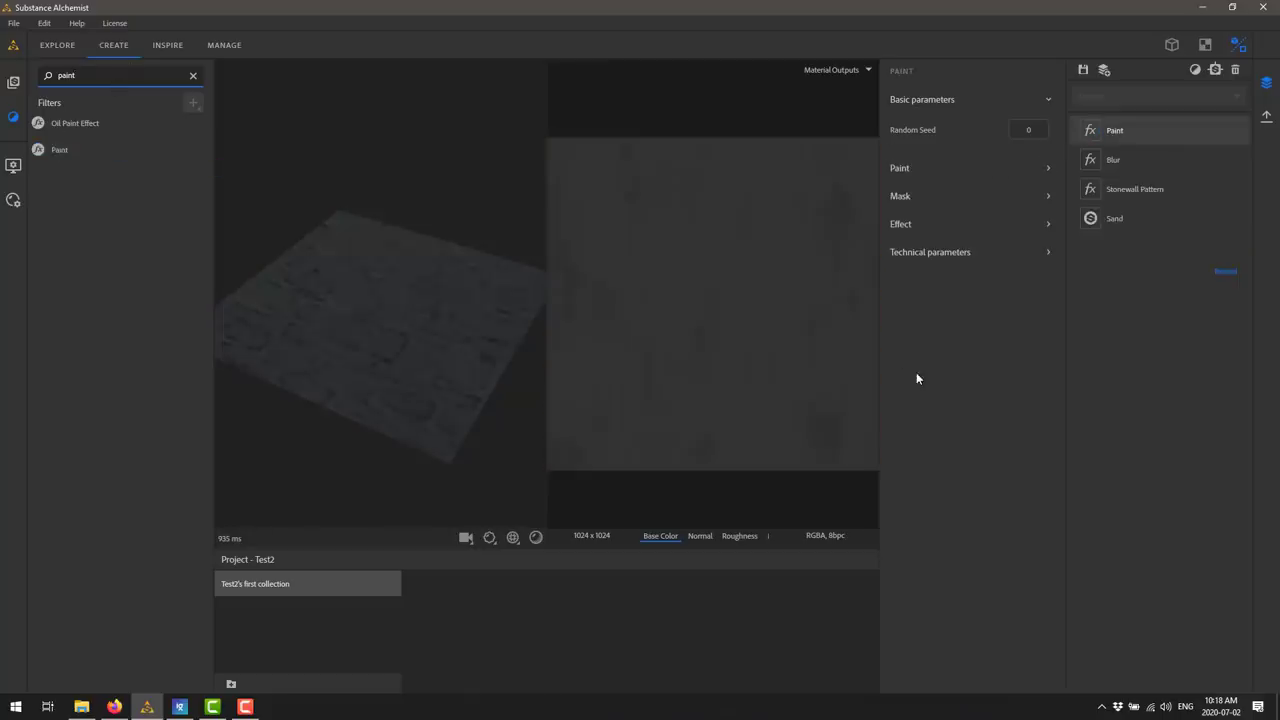
Set the paint colour to dark blue #0a0833 and enable Use Mask
left_click(944, 166)
left_click(1037, 199)
left_click(676, 250)
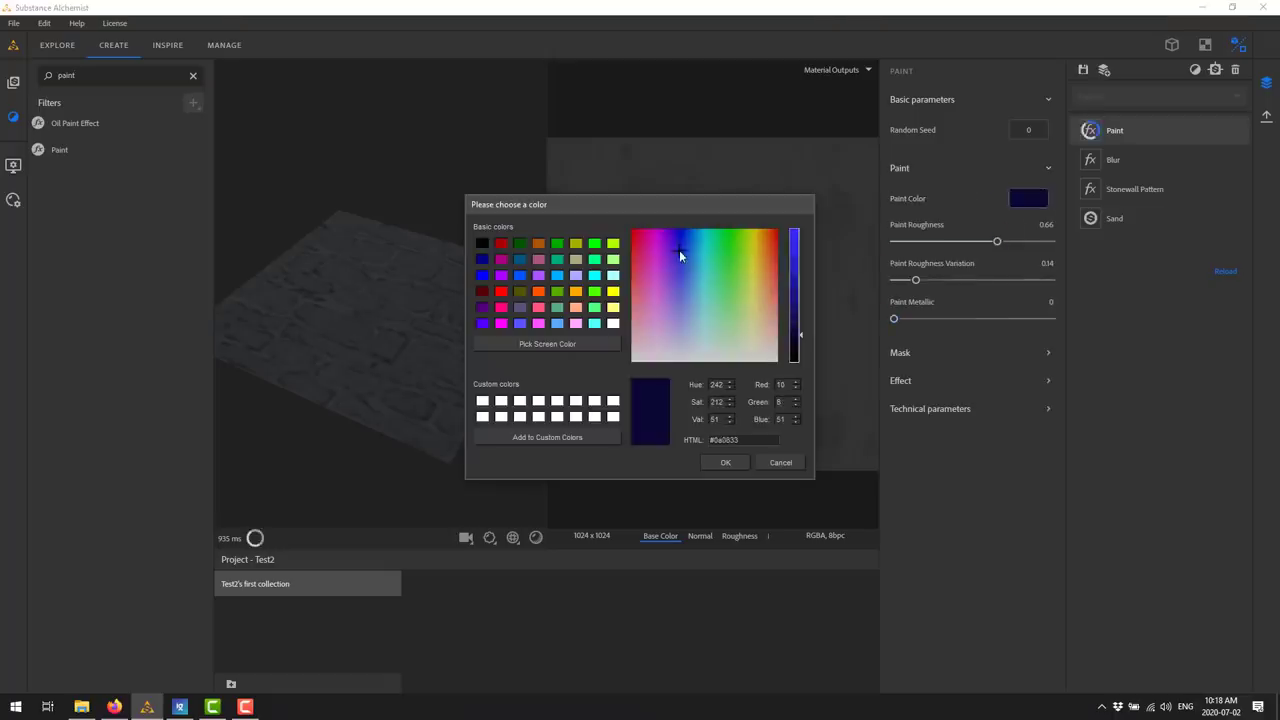
left_click(737, 464)
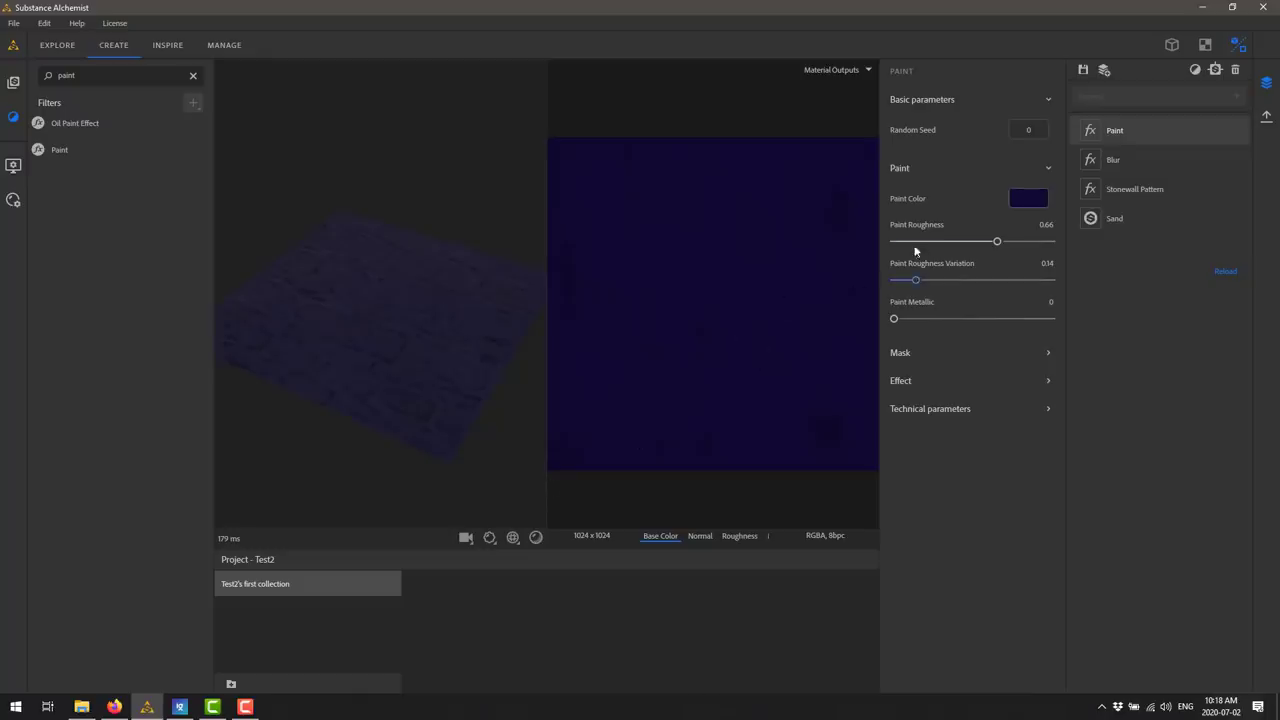
left_click(917, 352)
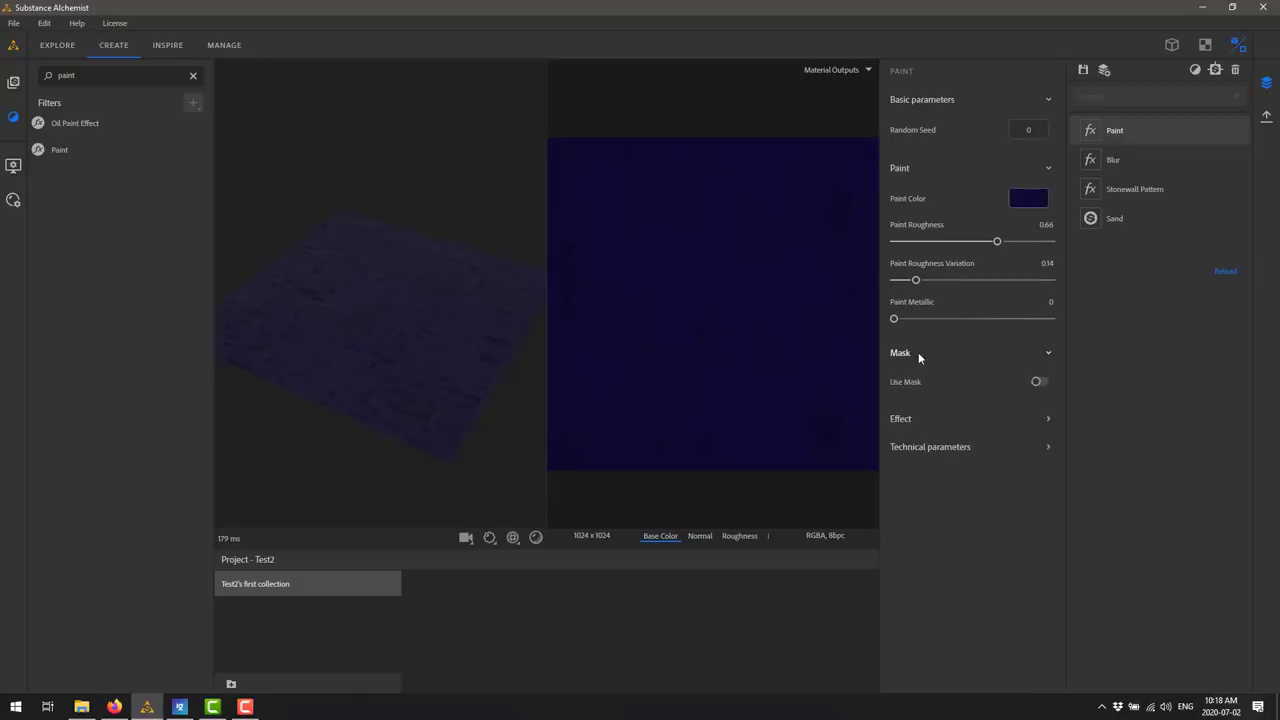
left_click(1039, 381)
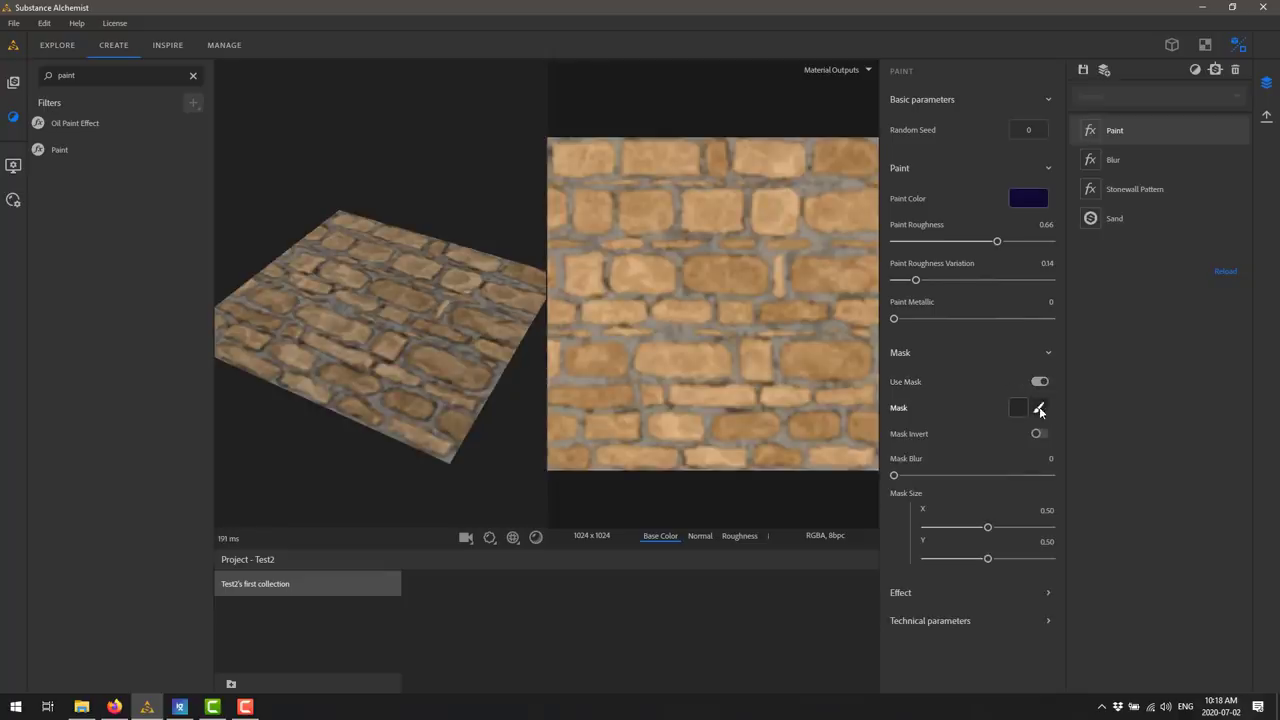
Hand-paint the paint mask onto one brick near the top
left_click(1040, 408)
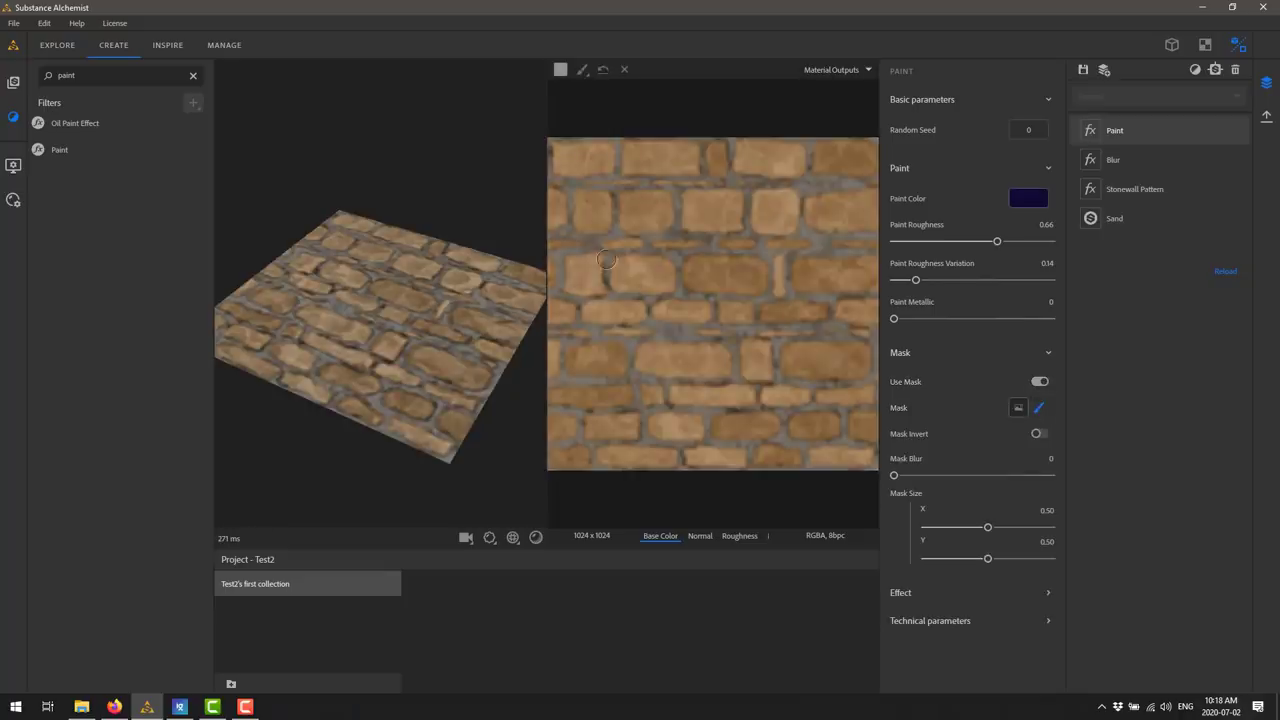
mouse_move(680, 223)
left_mouse_down()
mouse_move(632, 227)
mouse_move(625, 199)
mouse_move(669, 198)
mouse_move(628, 213)
left_mouse_up()
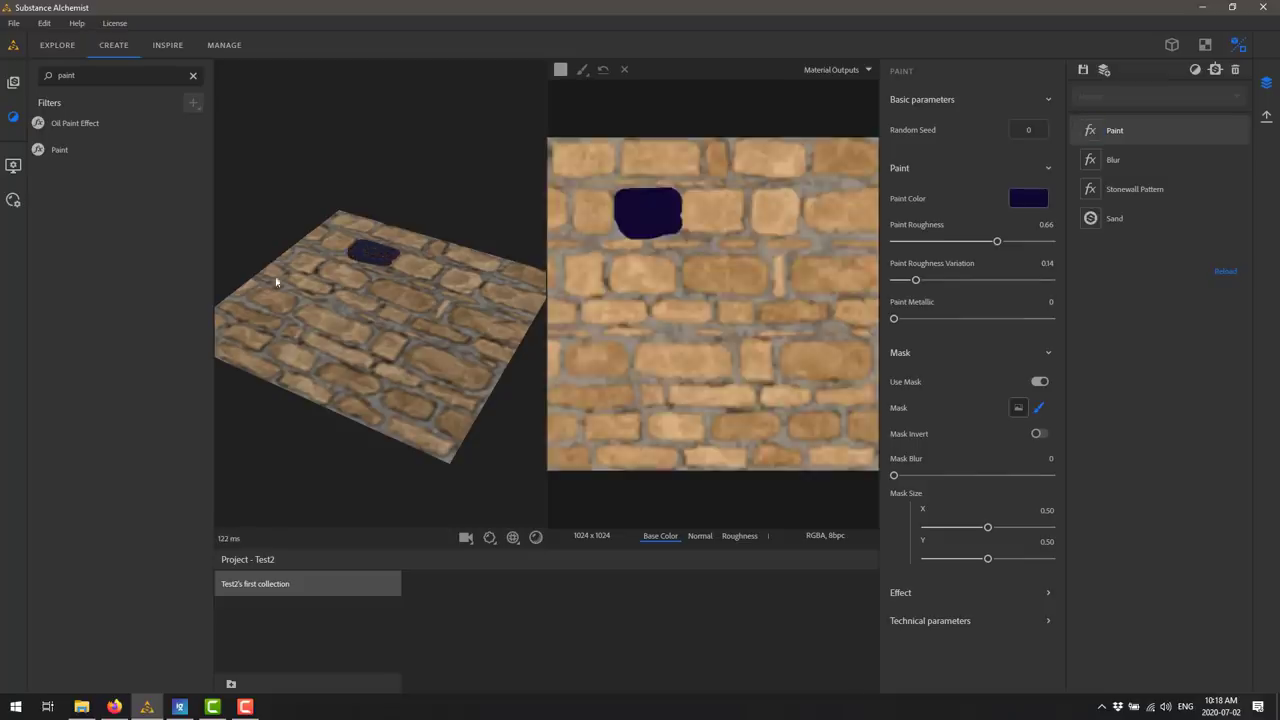
mouse_move(391, 265)
left_mouse_down()
mouse_move(411, 321)
mouse_move(380, 288)
mouse_move(346, 285)
left_mouse_up()
scroll(410, 321, "up", 3)
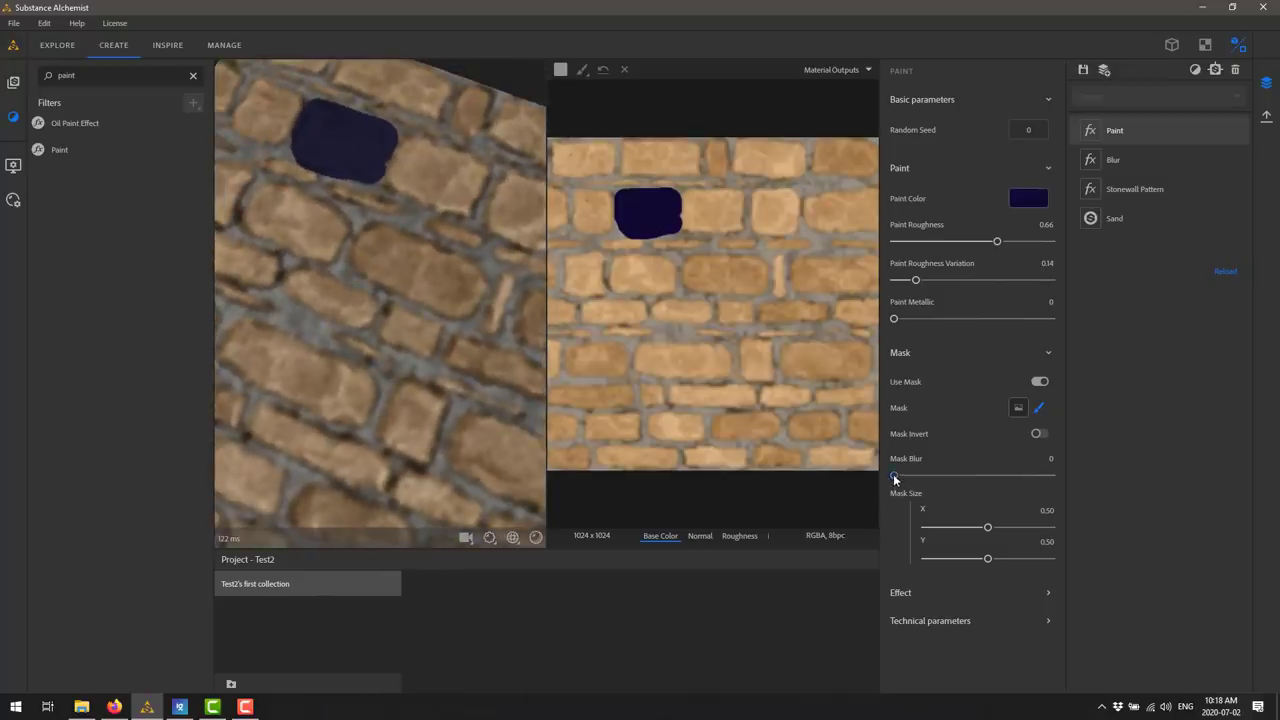
Set Mask Blur 0.83, Metallic 1, Roughness Variation 0.69 and Roughness 0.09
left_click_drag(894, 475, 1023, 474)
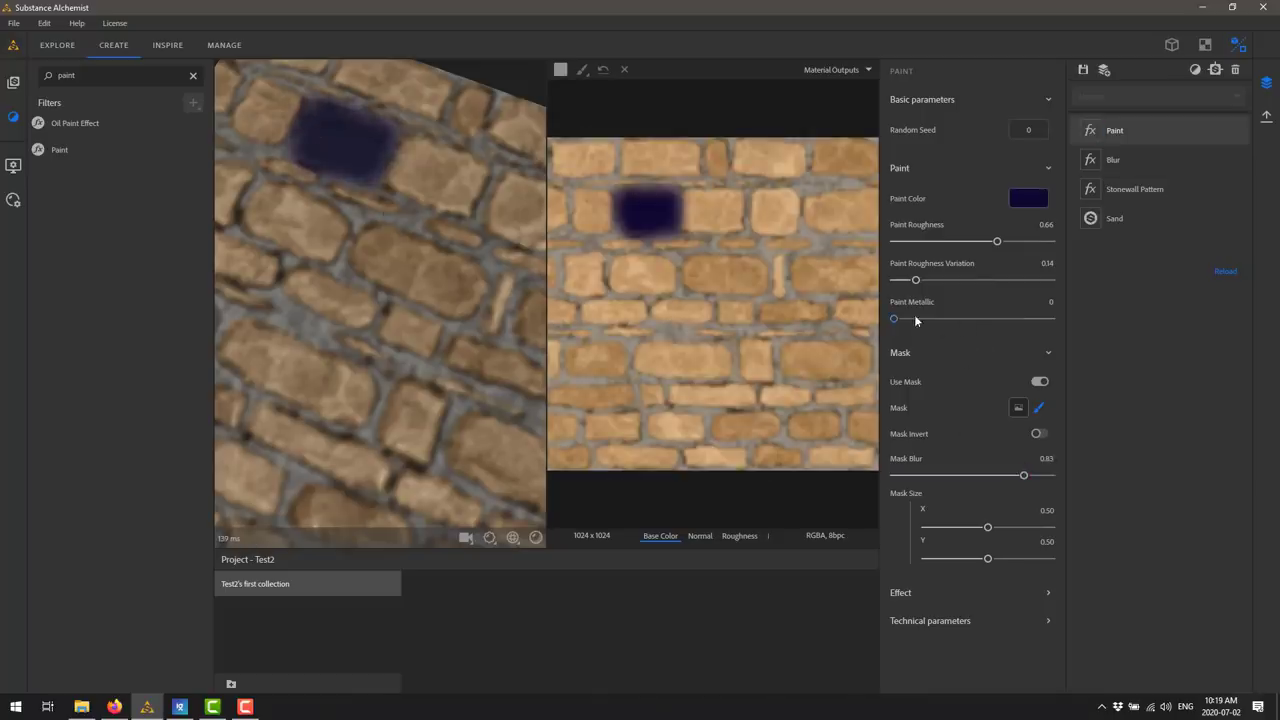
left_click_drag(895, 320, 1117, 326)
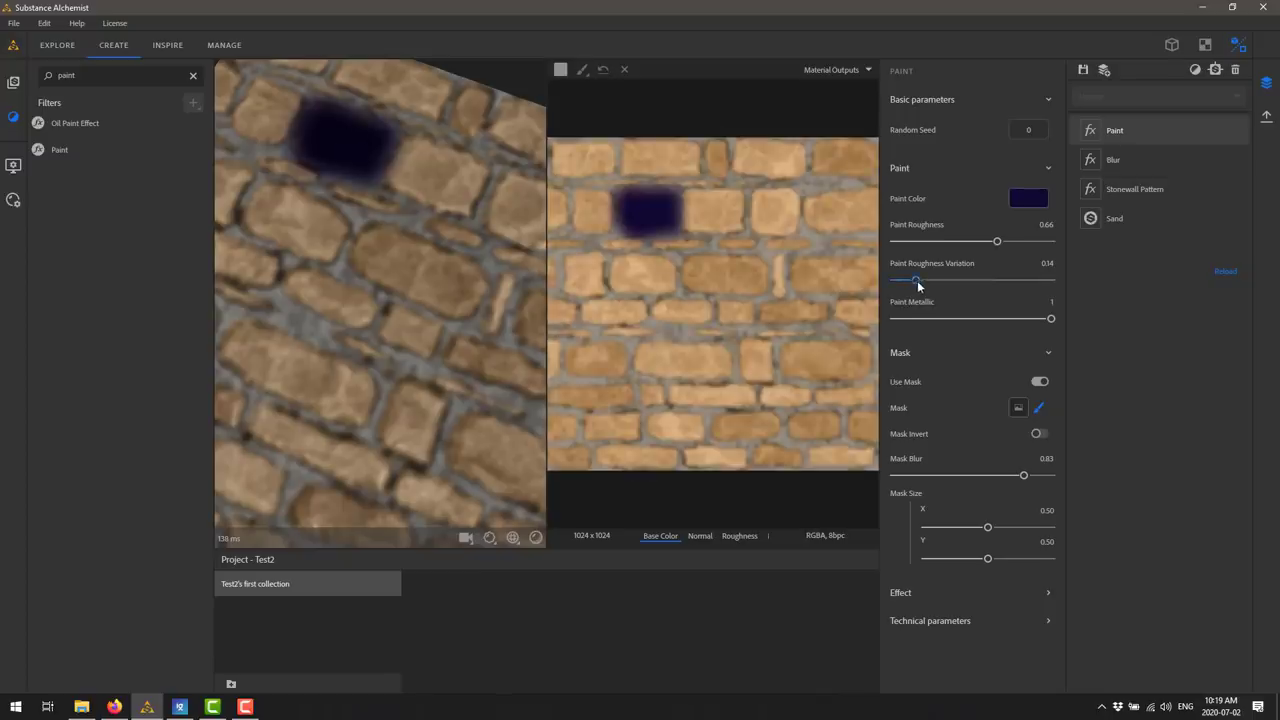
left_click_drag(916, 281, 1004, 286)
left_click_drag(997, 241, 907, 242)
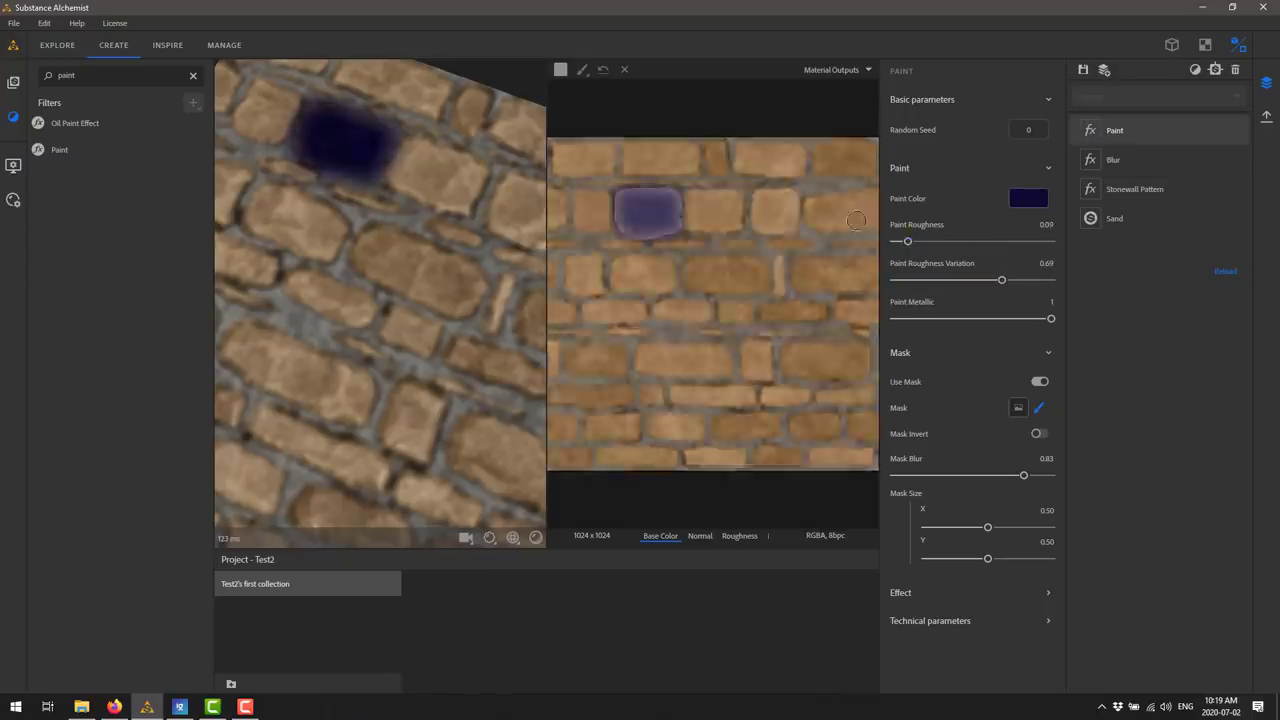
scroll(423, 251, "down", 5)
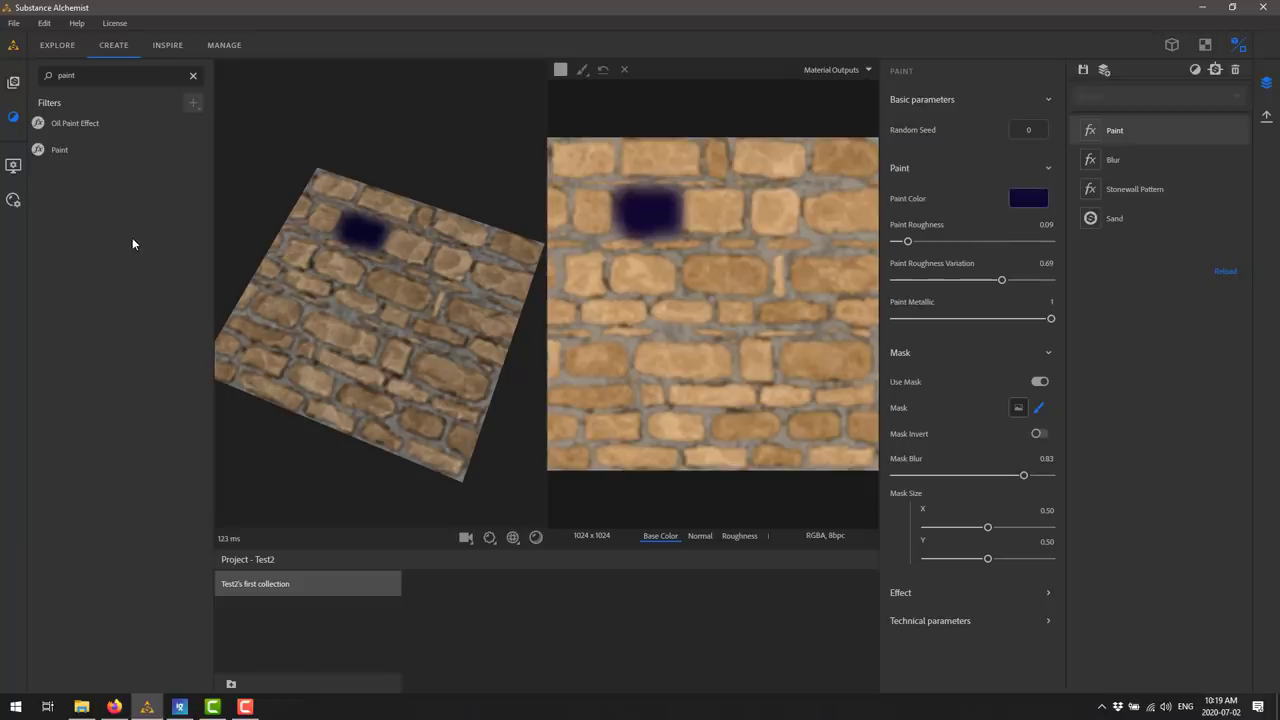
Toggle the viewer settings open and closed, then open and dismiss Test2's first collection actions menu
left_click(14, 168)
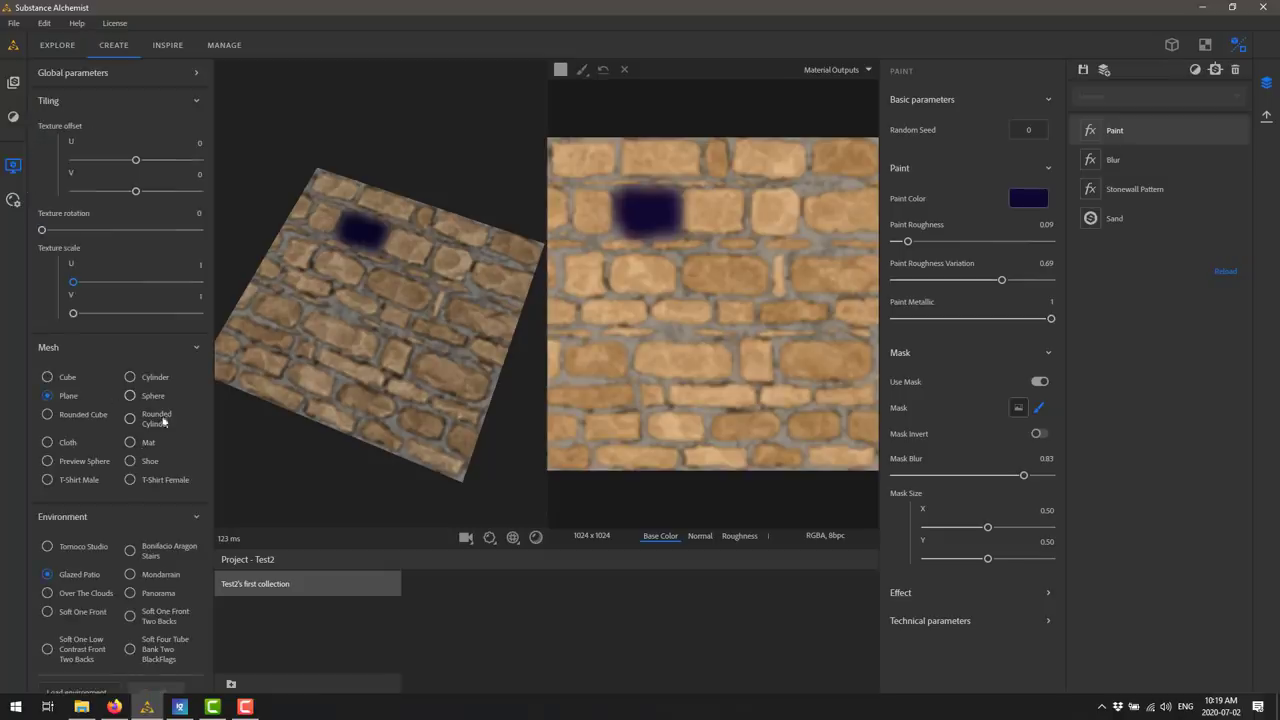
left_click(12, 167)
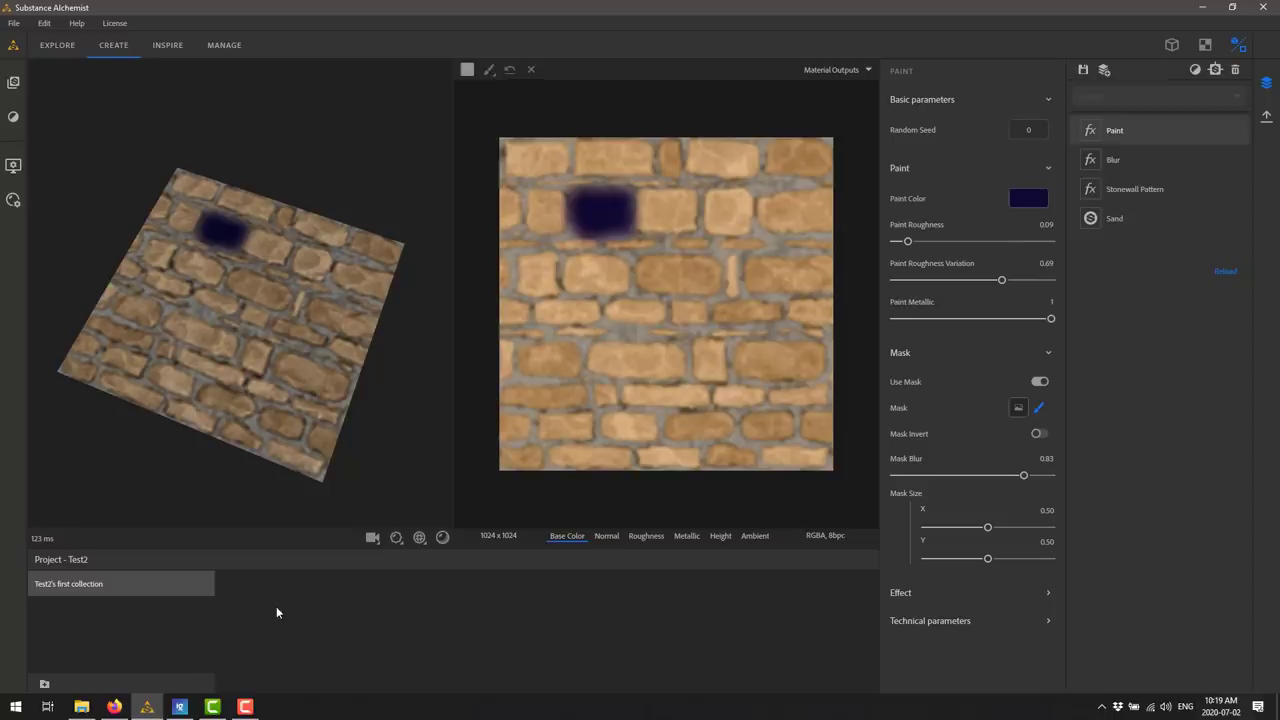
right_click(86, 586)
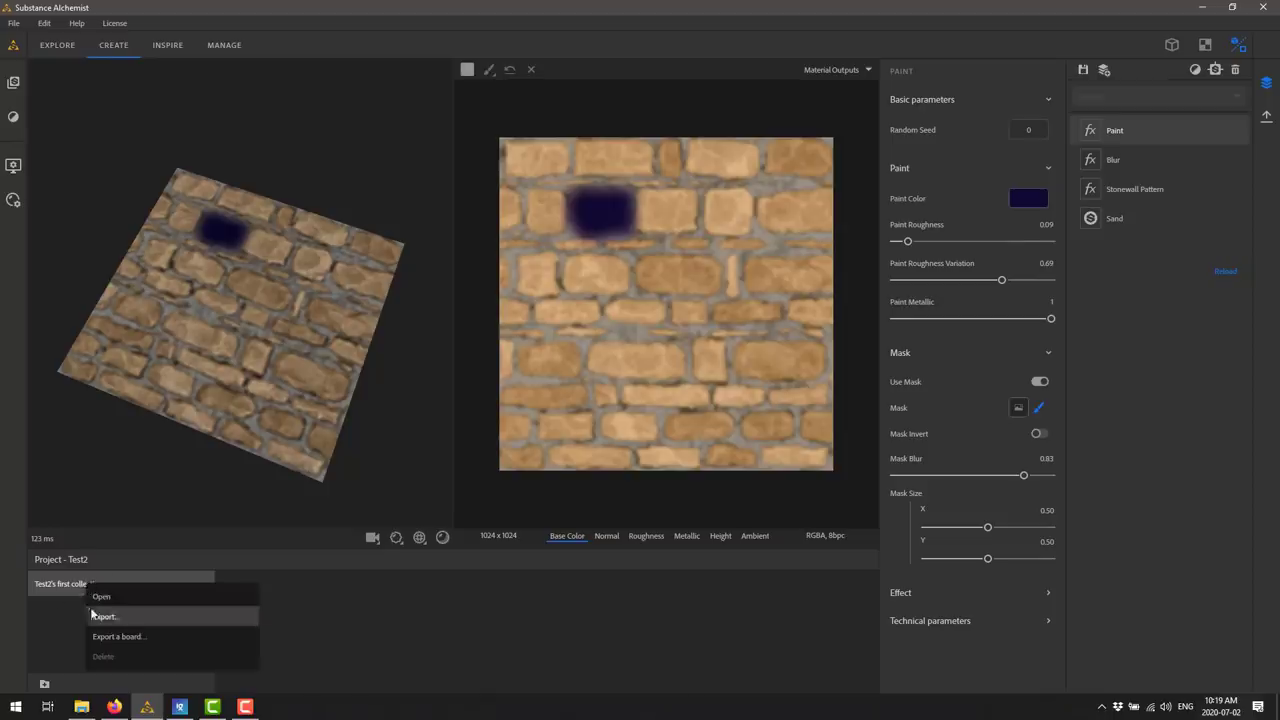
left_click(48, 624)
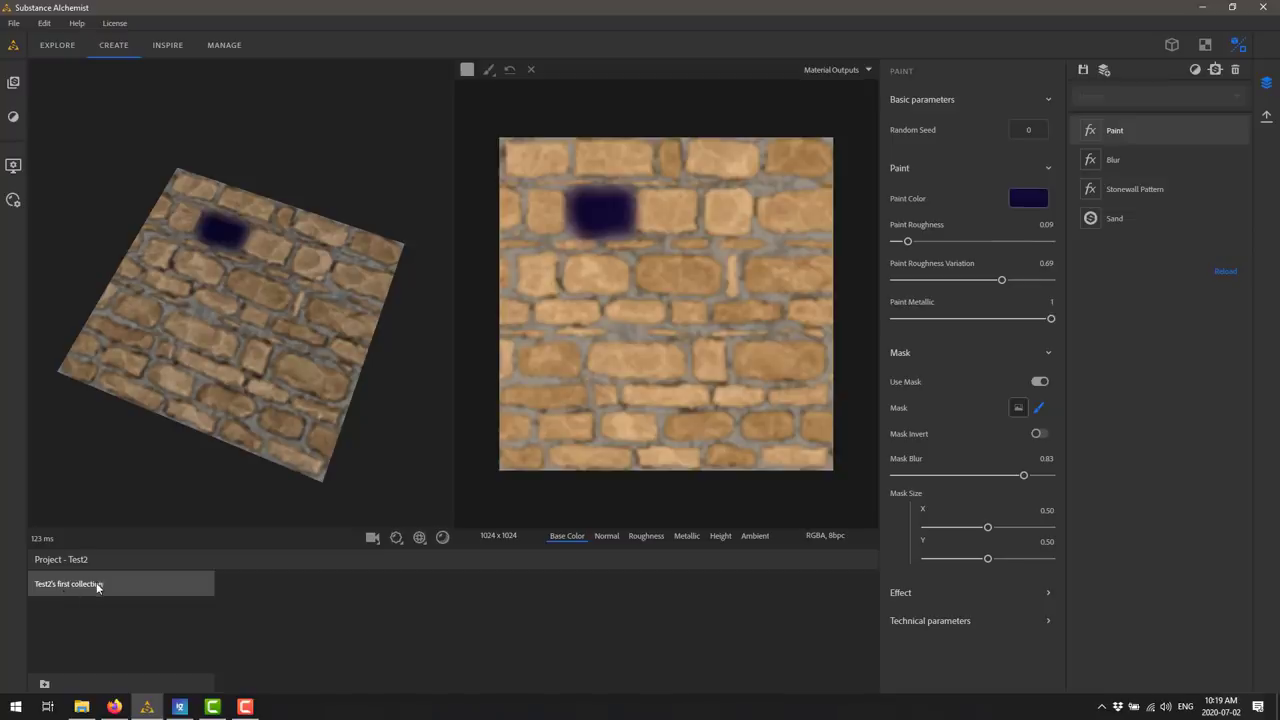
right_click(103, 583)
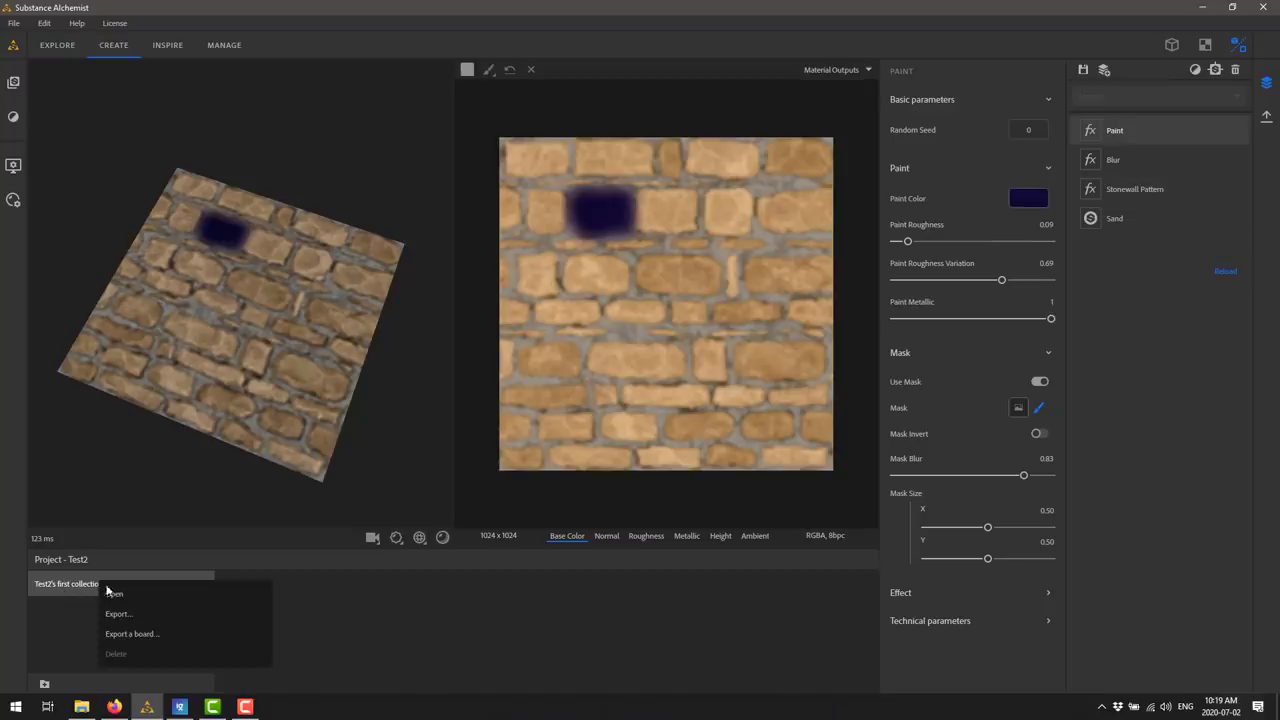
left_click(134, 615)
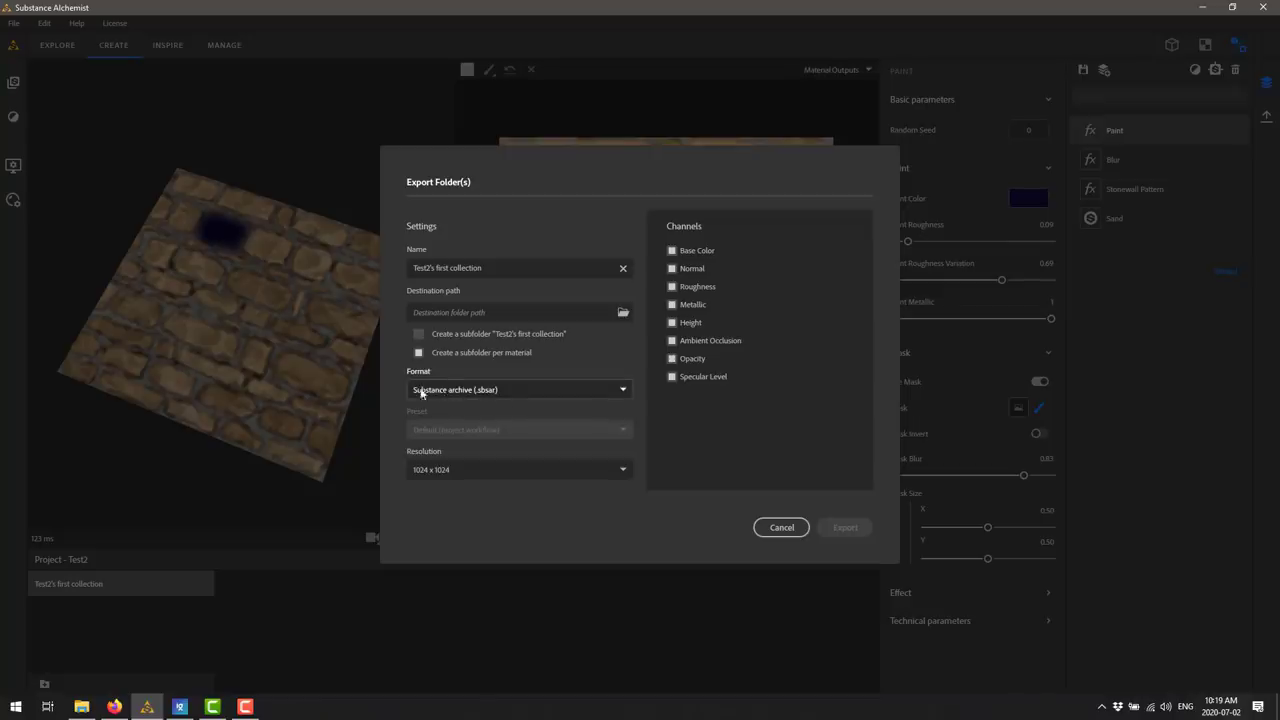
left_click(477, 390)
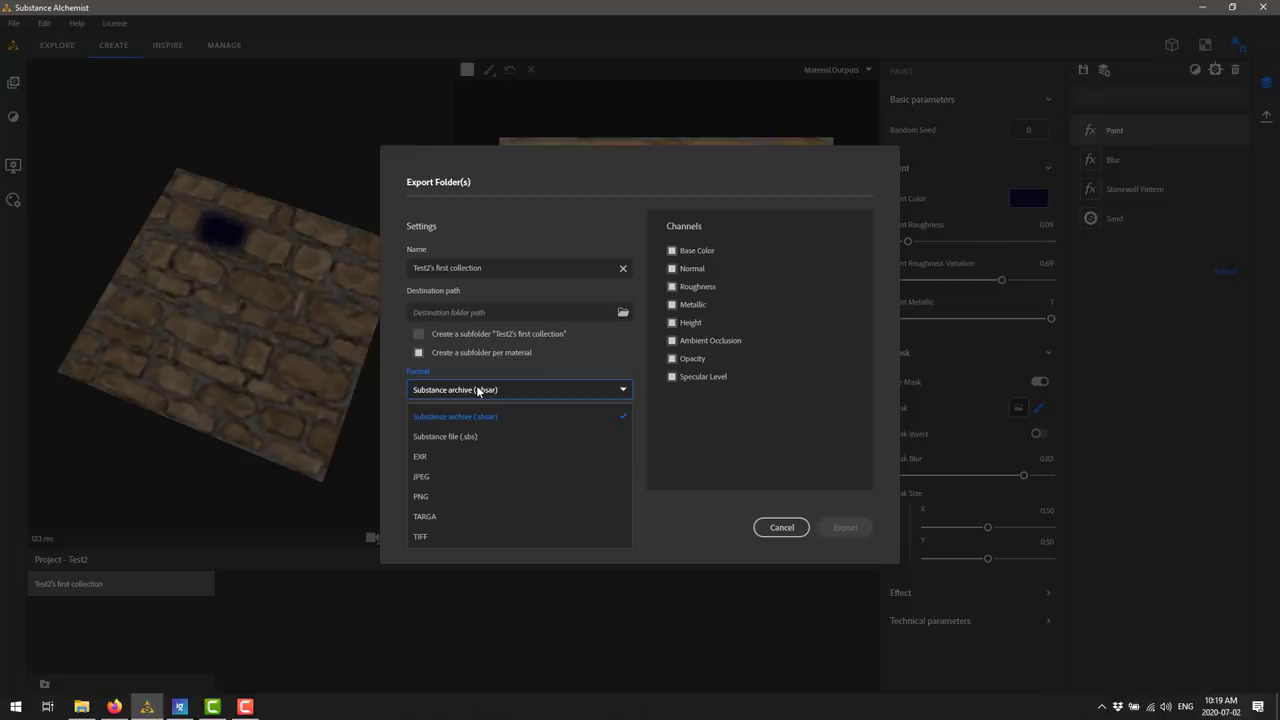
left_click(445, 476)
left_click(484, 470)
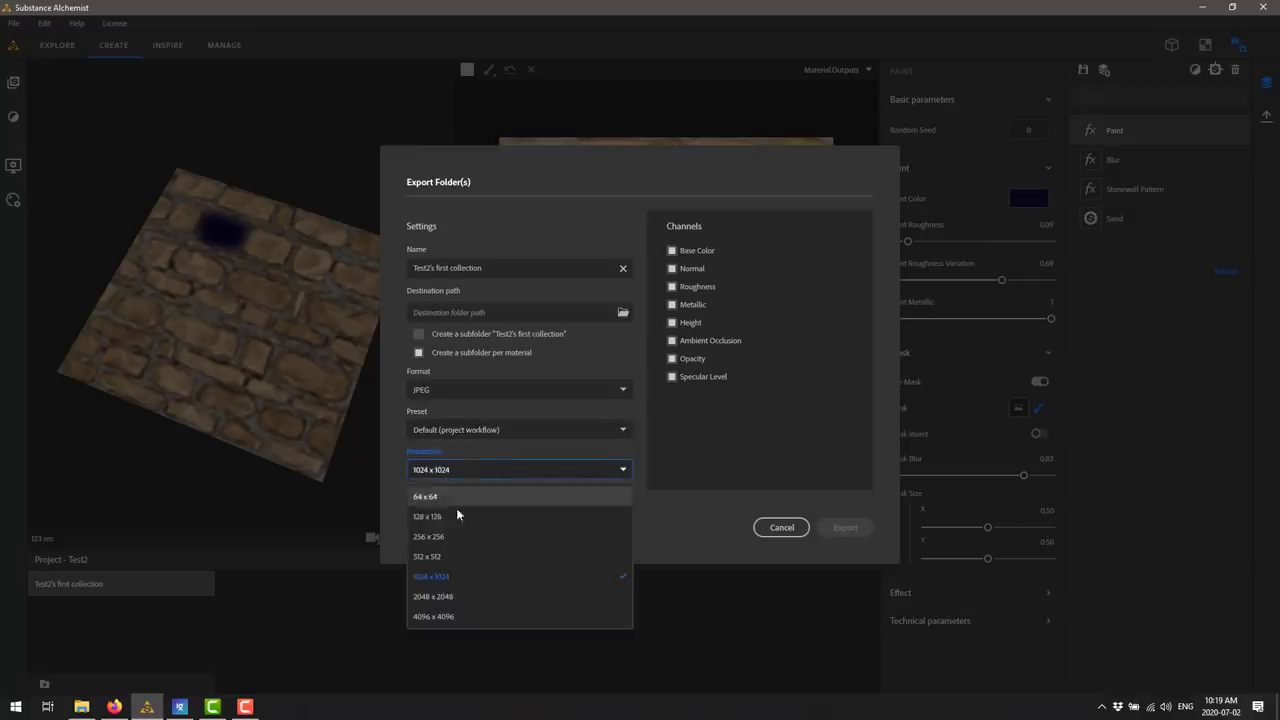
left_click(450, 615)
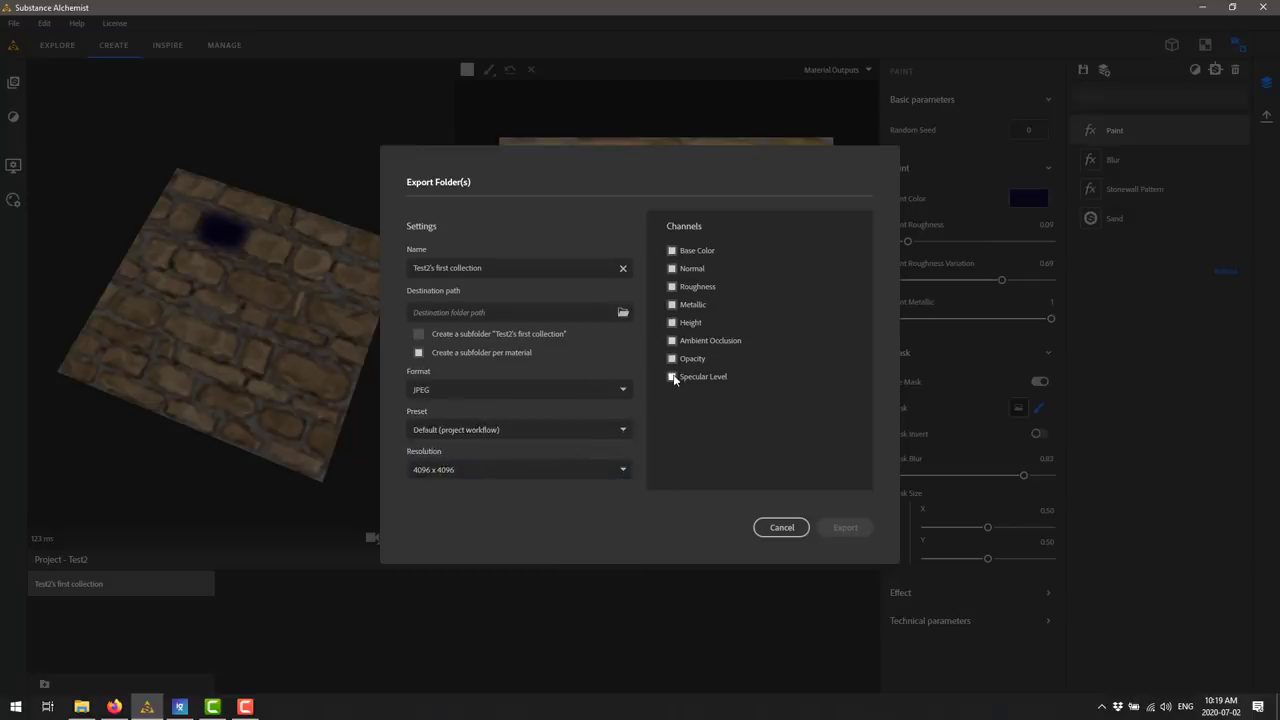
left_click(673, 375)
left_click(779, 527)
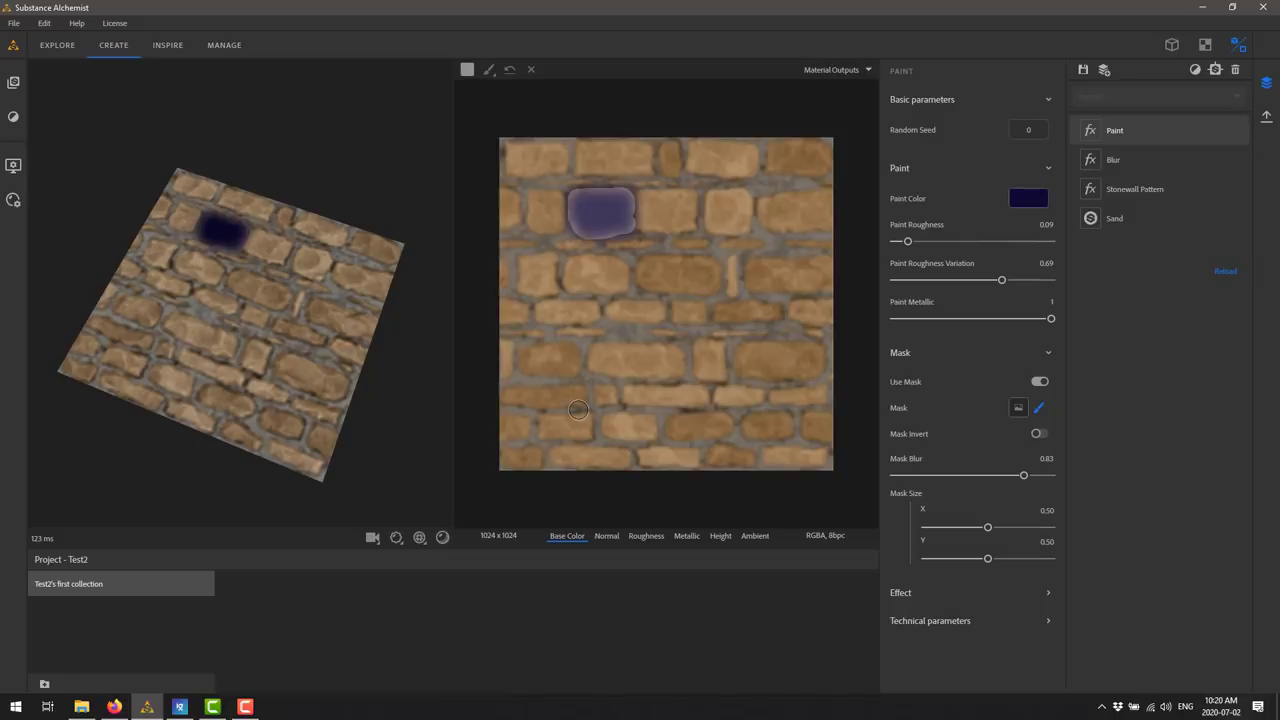
Switch to the Substance website in Firefox and scroll down to the subscription plans
left_click(114, 707)
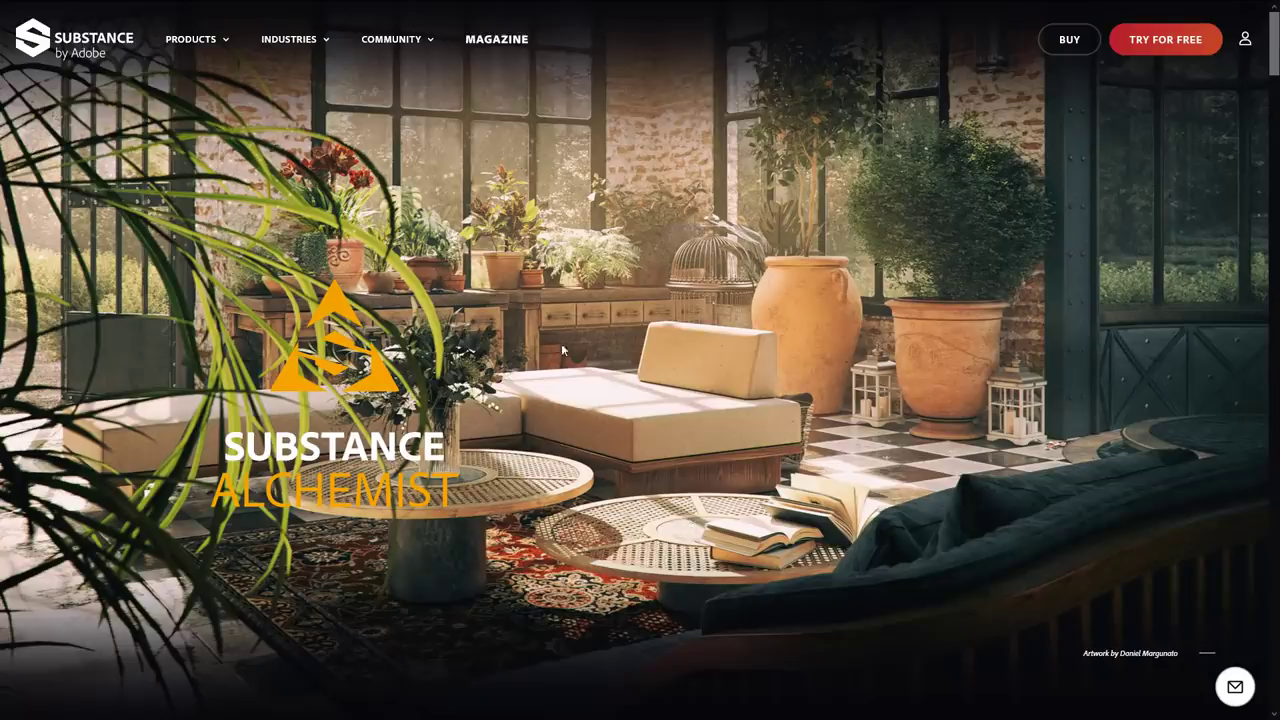
scroll(618, 356, "down", 2)
scroll(618, 356, "down", 6)
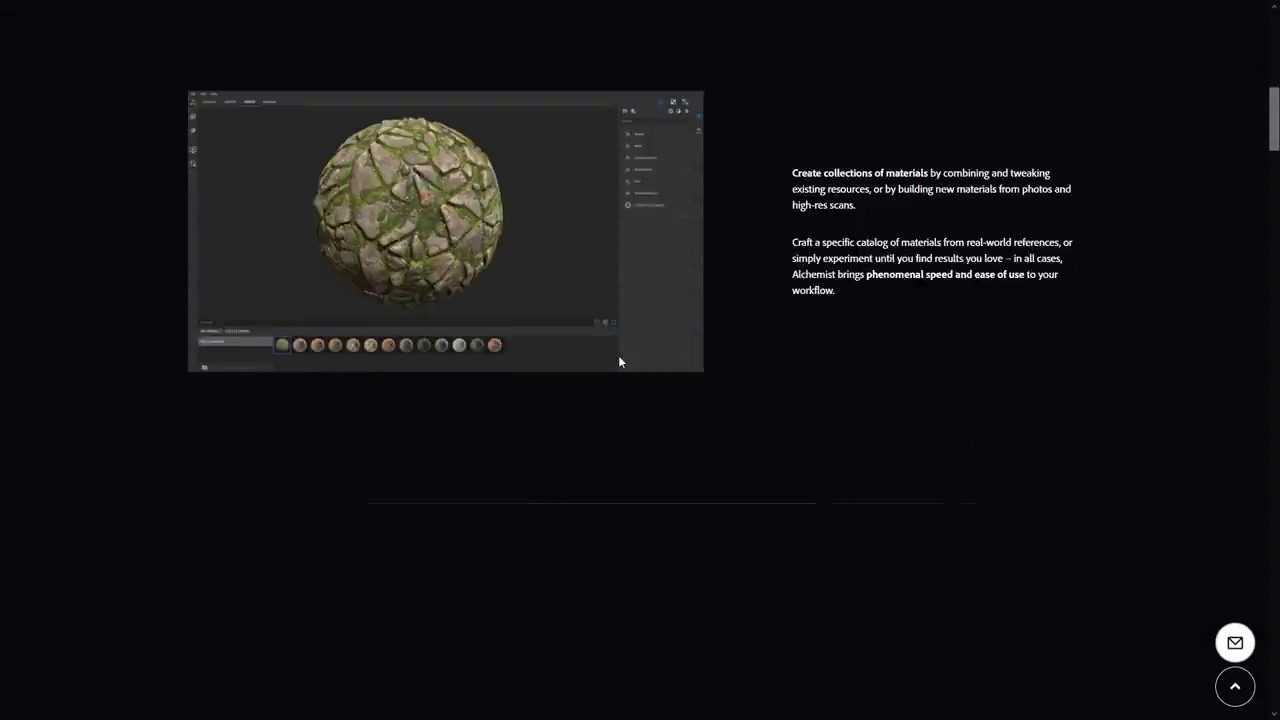
scroll(619, 358, "down", 10)
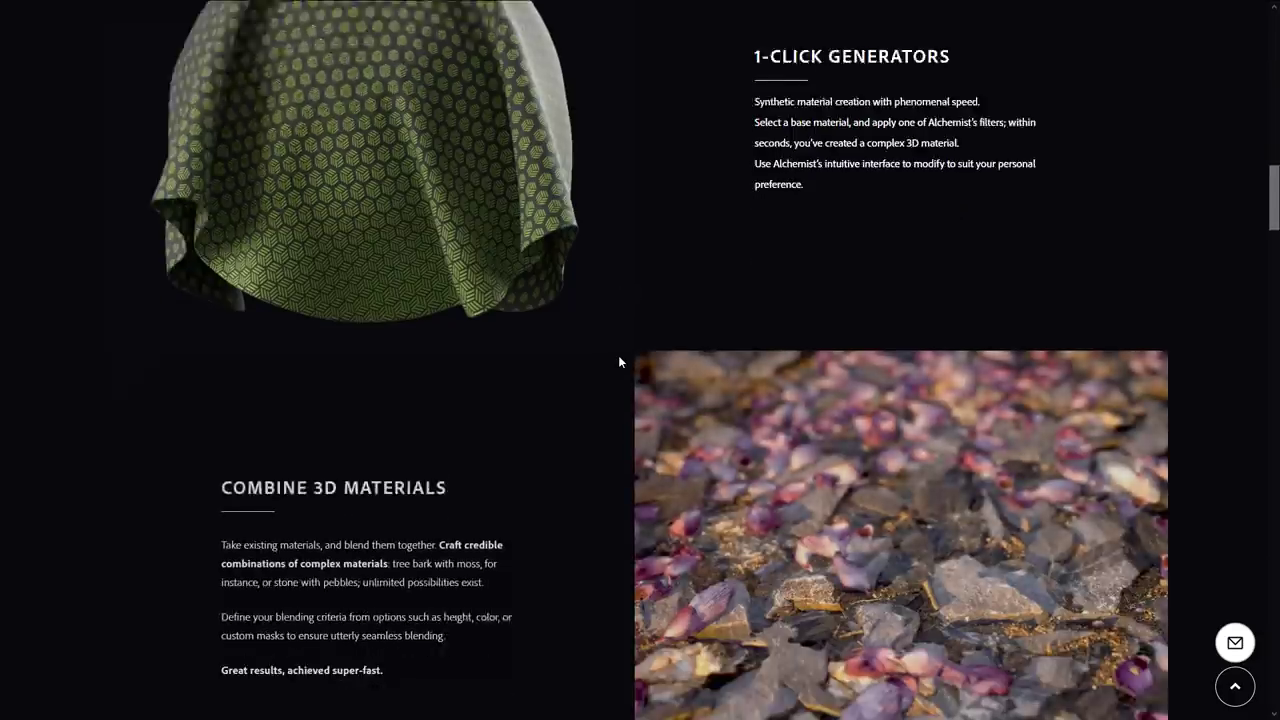
scroll(619, 362, "down", 10)
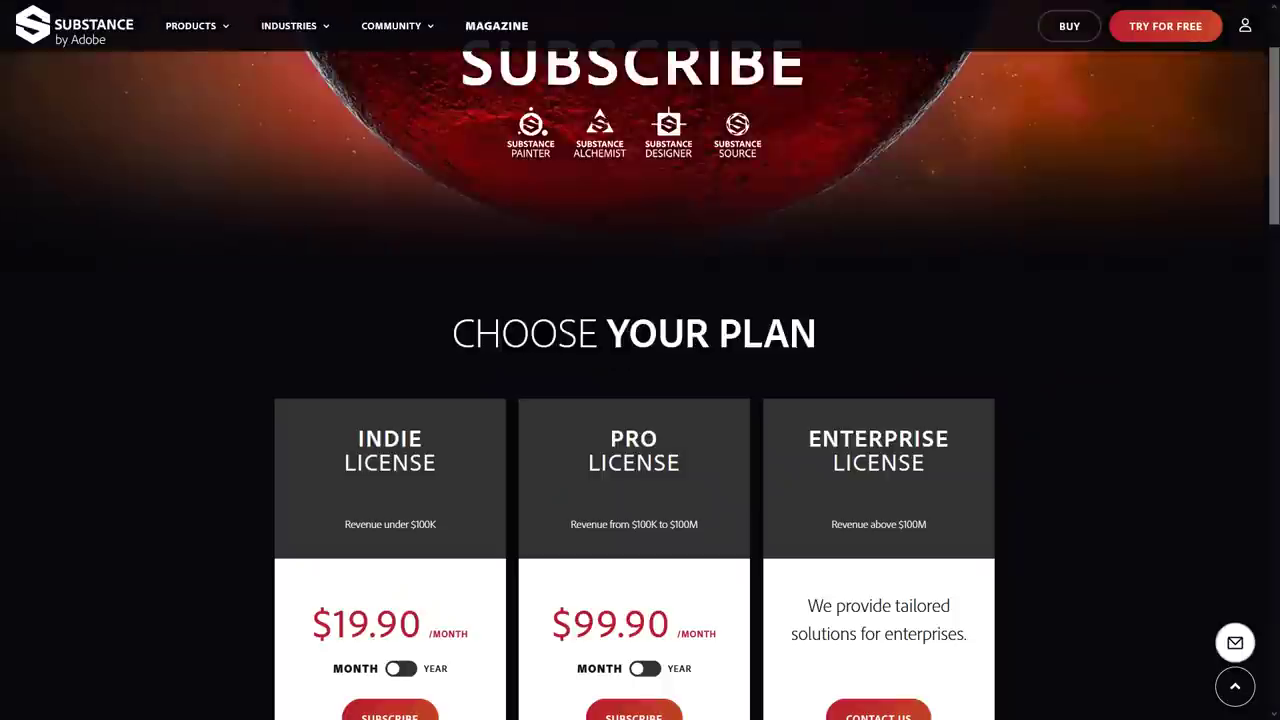
scroll(657, 343, "up", 2)
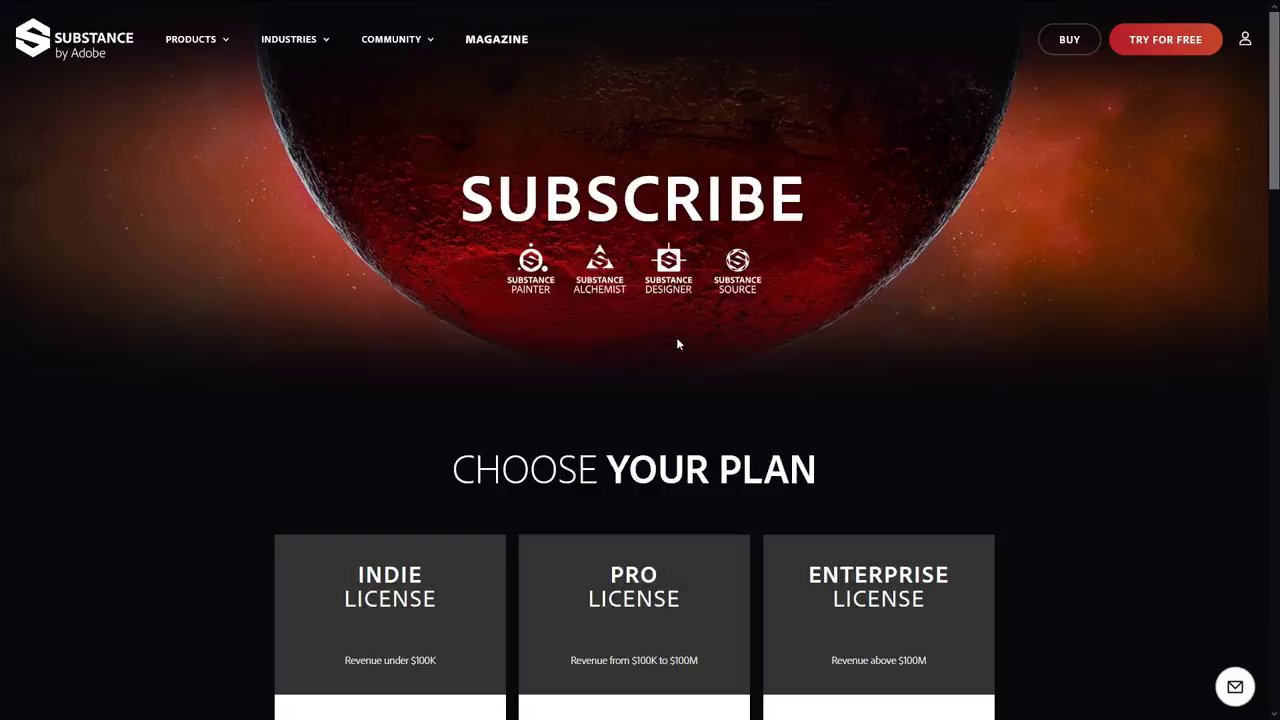
scroll(676, 340, "down", 2)
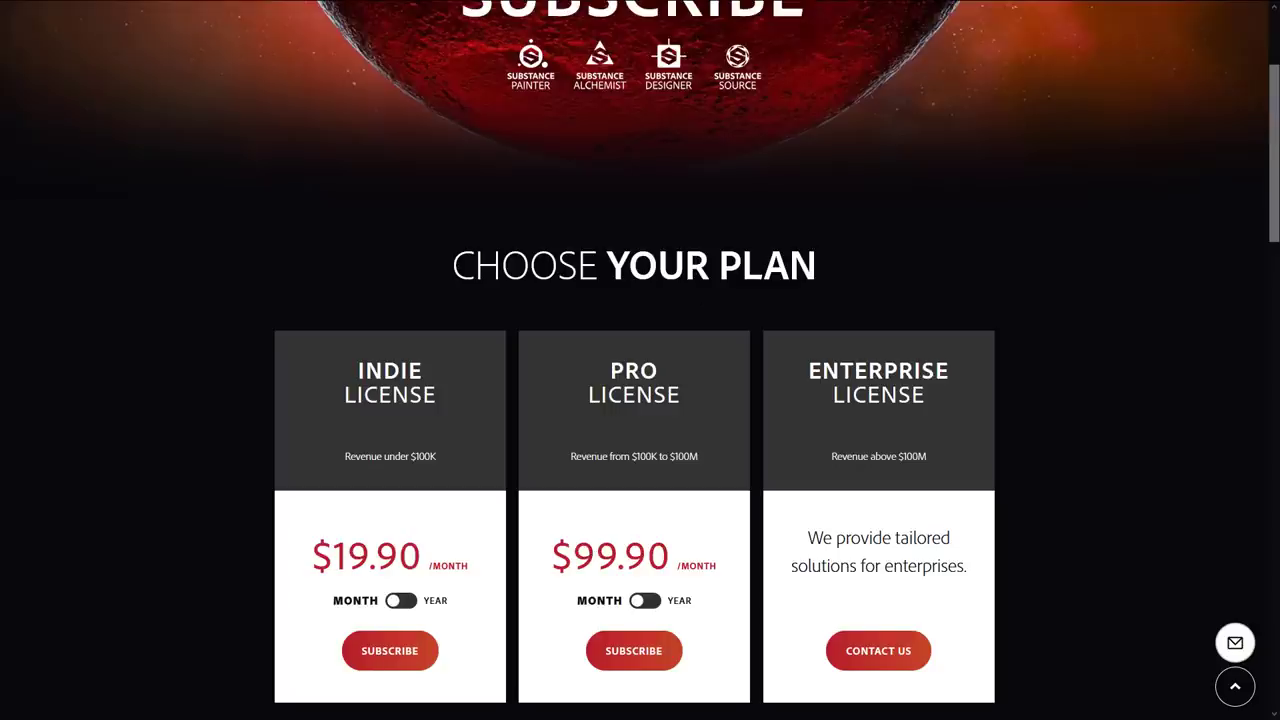
scroll(697, 297, "down", 1)
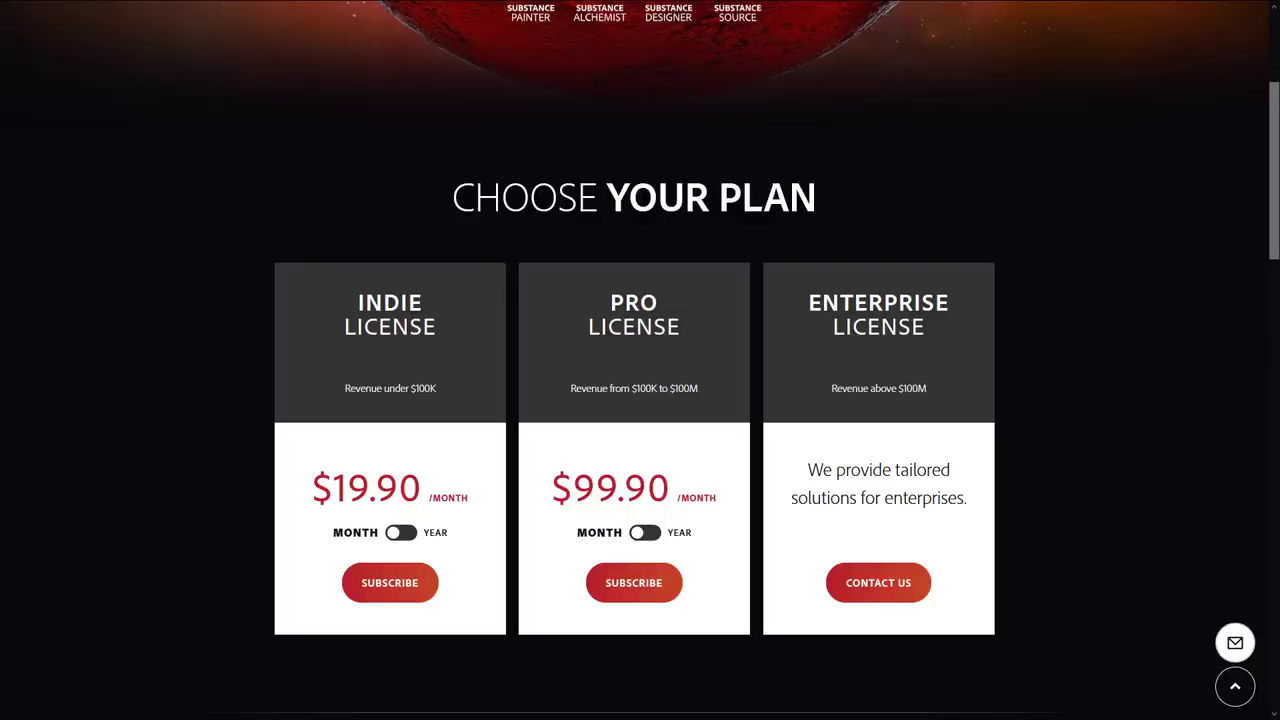
Highlight the plan-choice heading and the Indie plan's revenue limit and $19.90 monthly price
left_click_drag(557, 197, 843, 193)
left_click(843, 193)
scroll(537, 294, "down", 1)
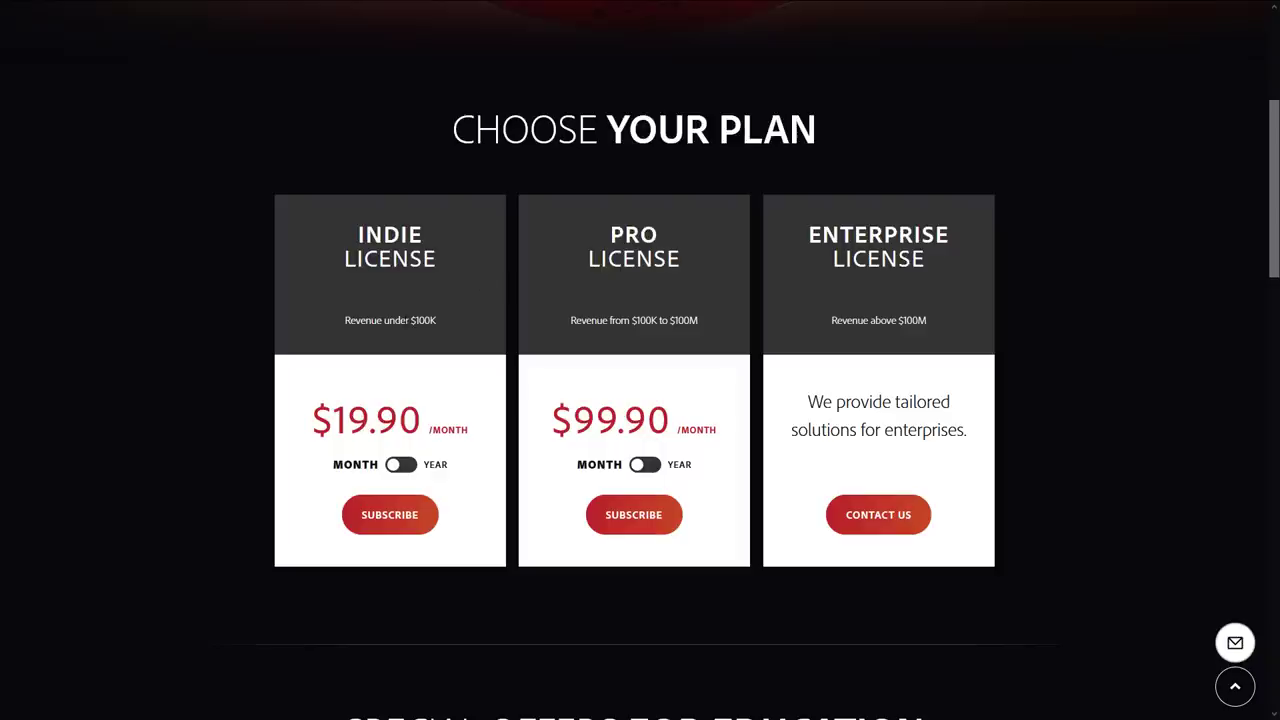
left_click_drag(436, 320, 402, 320)
left_click_drag(333, 420, 463, 423)
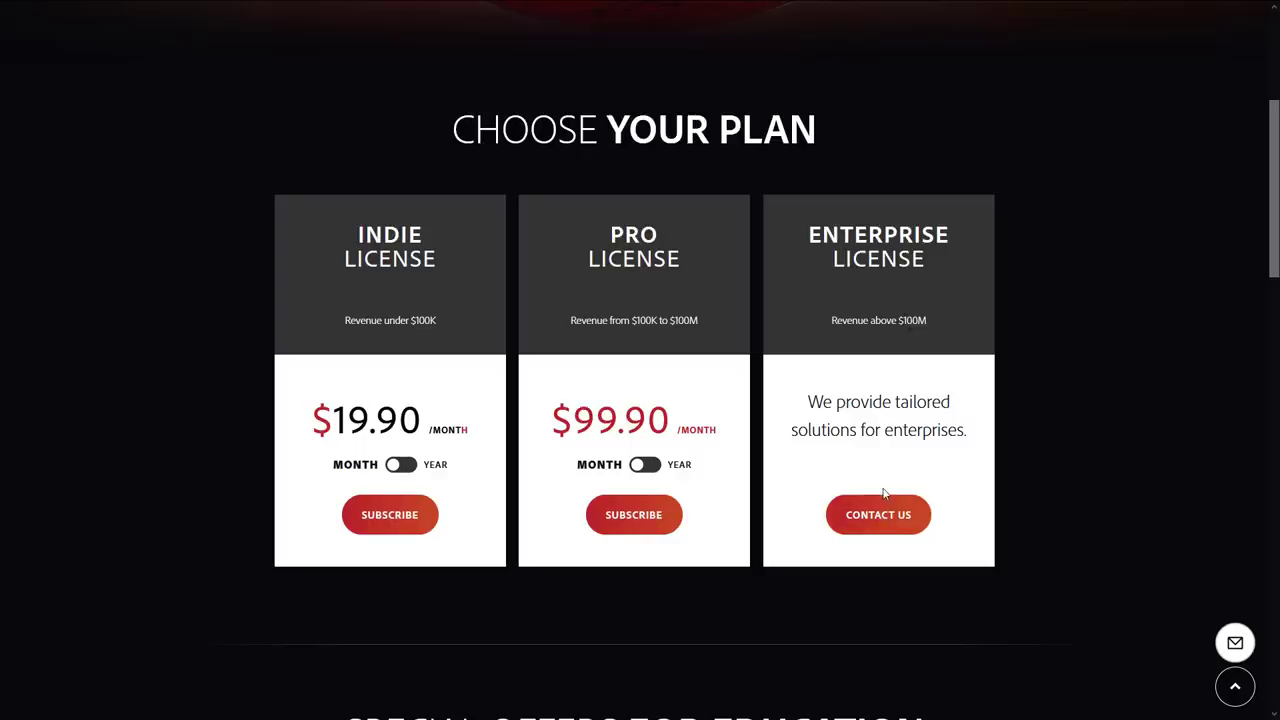
scroll(894, 491, "down", 4)
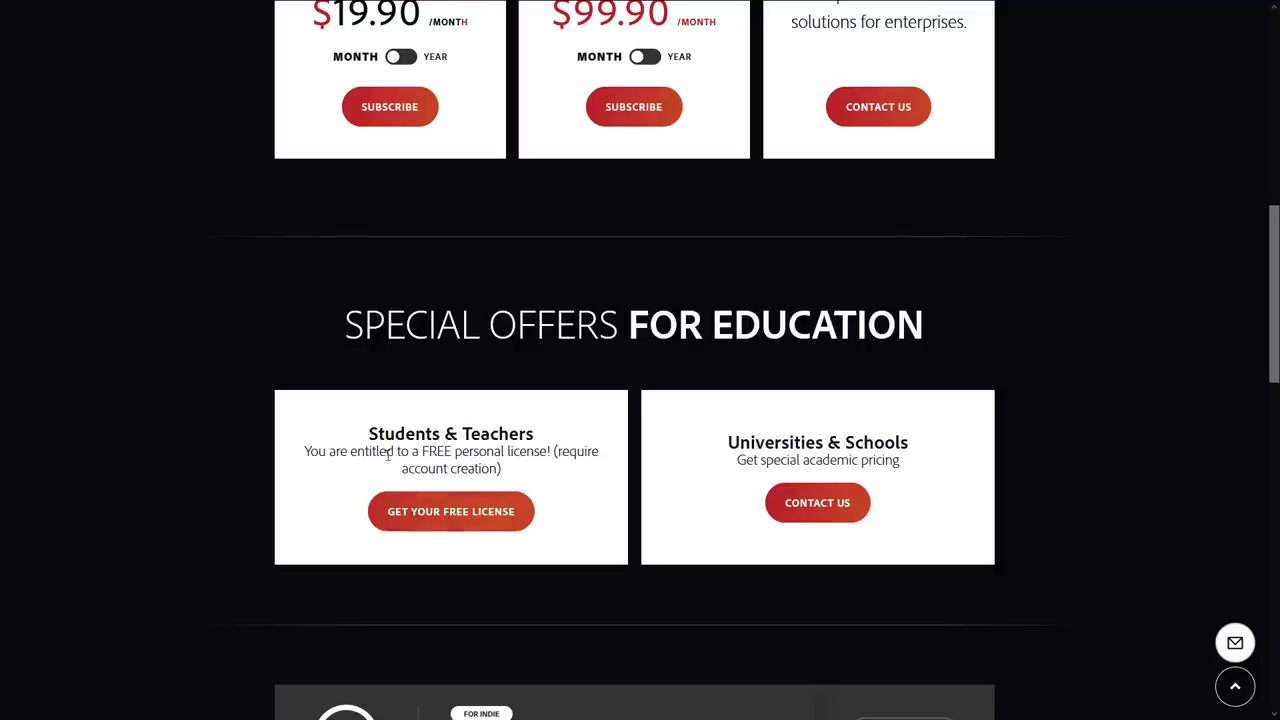
Review the education and Steam offers, then switch to the 'AI Power, 2D Painting' Alchemist article
scroll(568, 455, "down", 3)
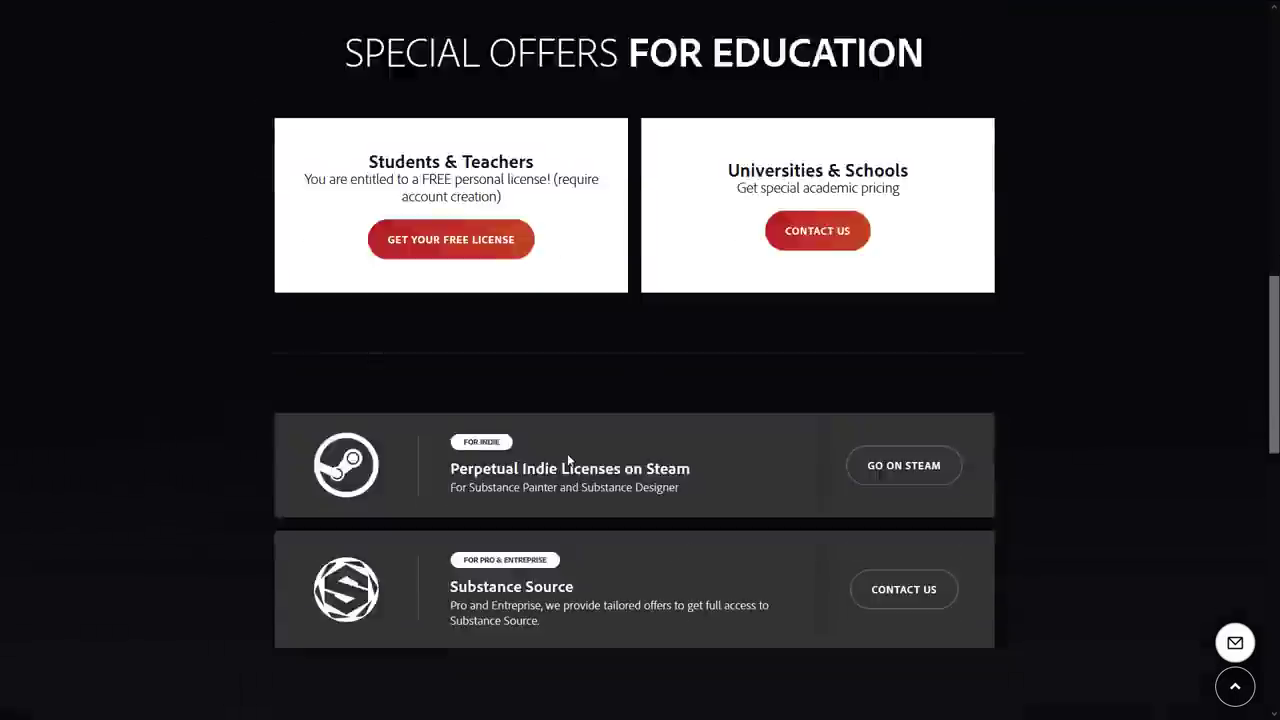
scroll(566, 420, "down", 1)
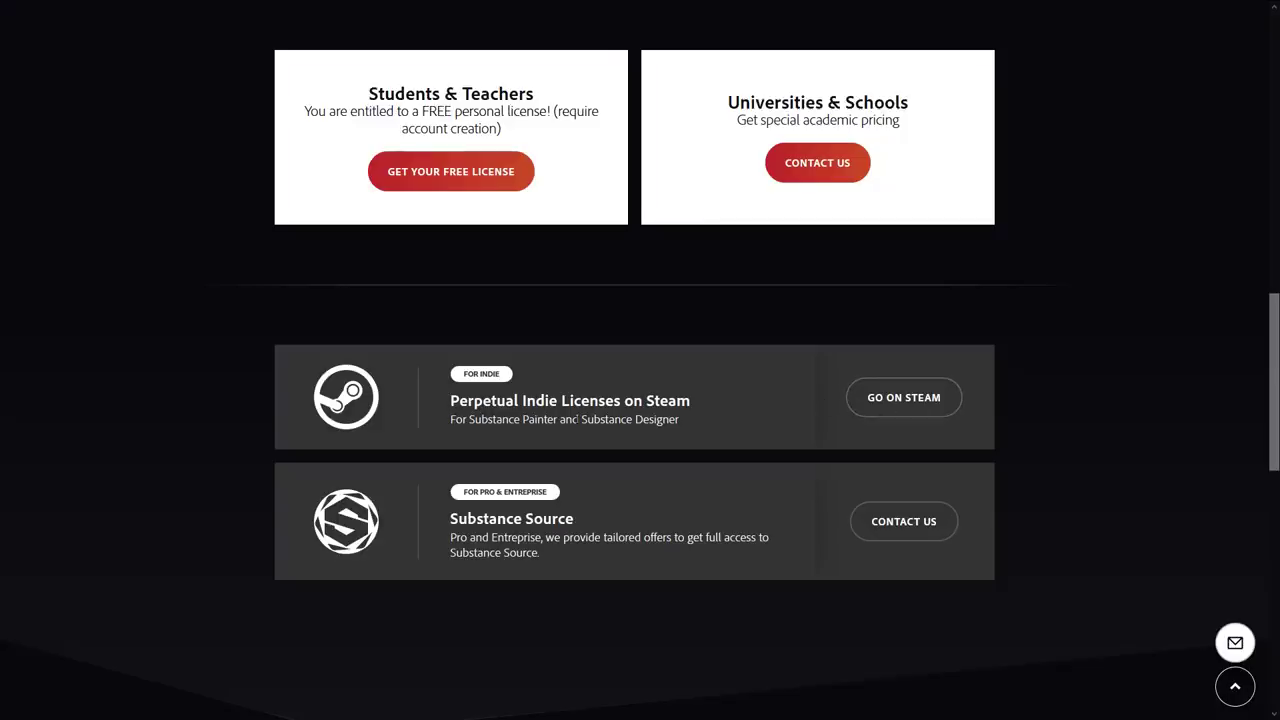
left_click_drag(462, 419, 680, 420)
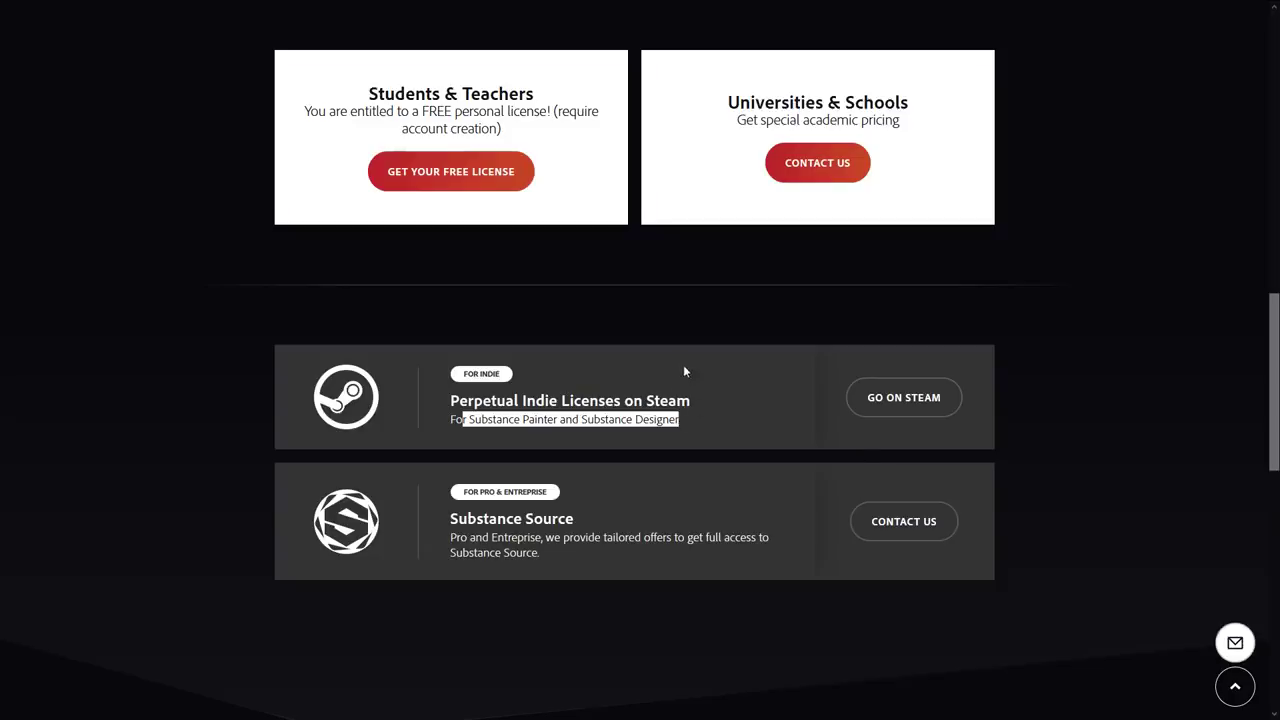
key("ctrl+Tab")
scroll(691, 390, "down", 4)
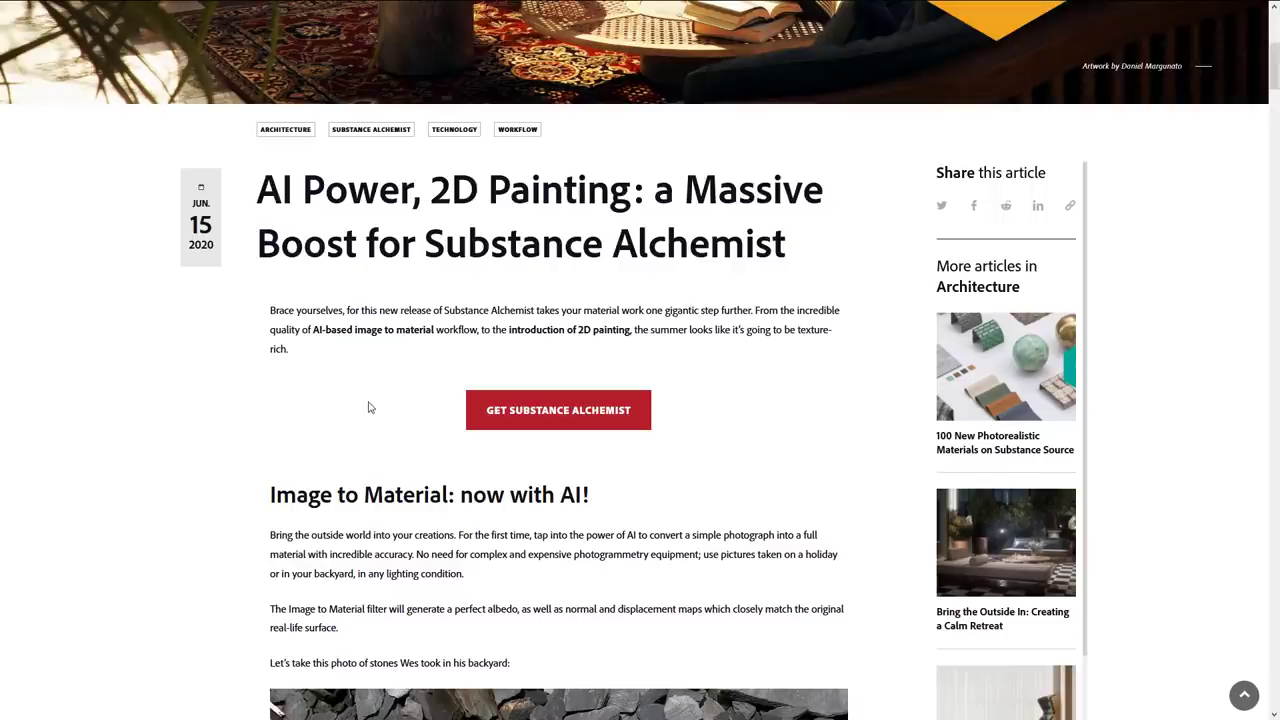
Read down through the 'AI Power, 2D Painting' Substance Alchemist release article
scroll(372, 408, "down", 1)
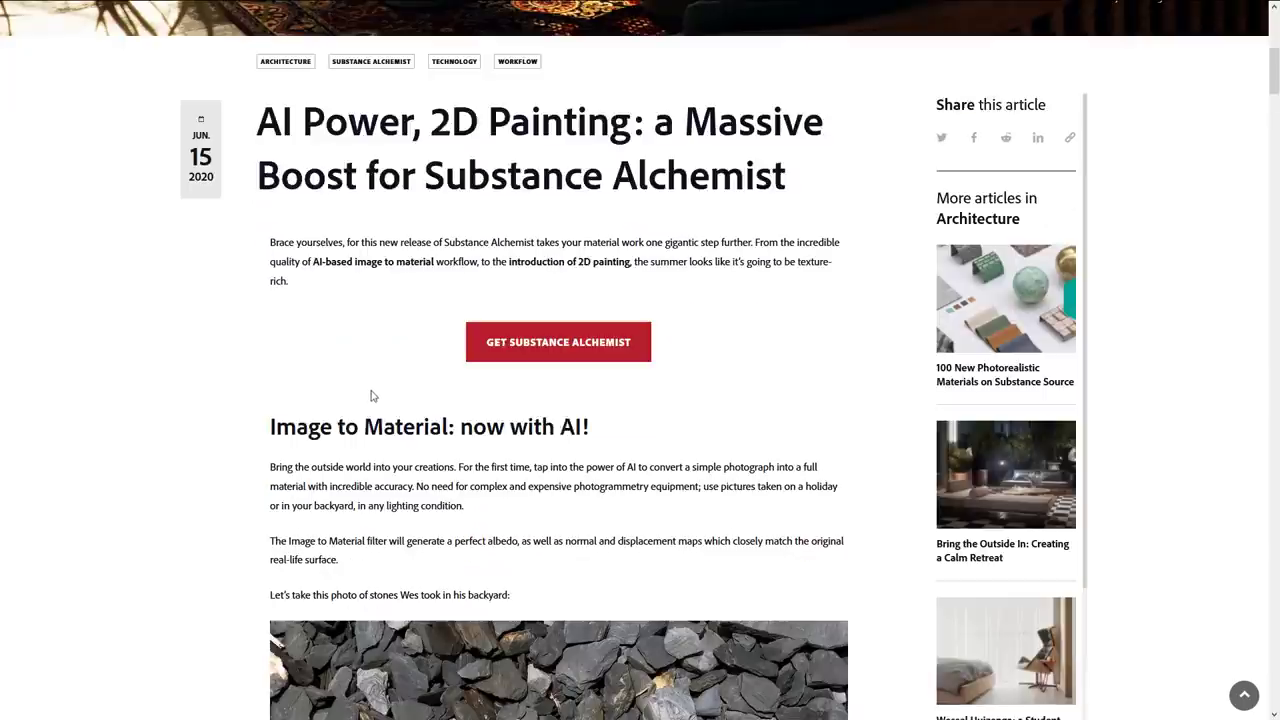
scroll(371, 397, "down", 2)
left_click_drag(277, 291, 592, 300)
scroll(640, 383, "down", 5)
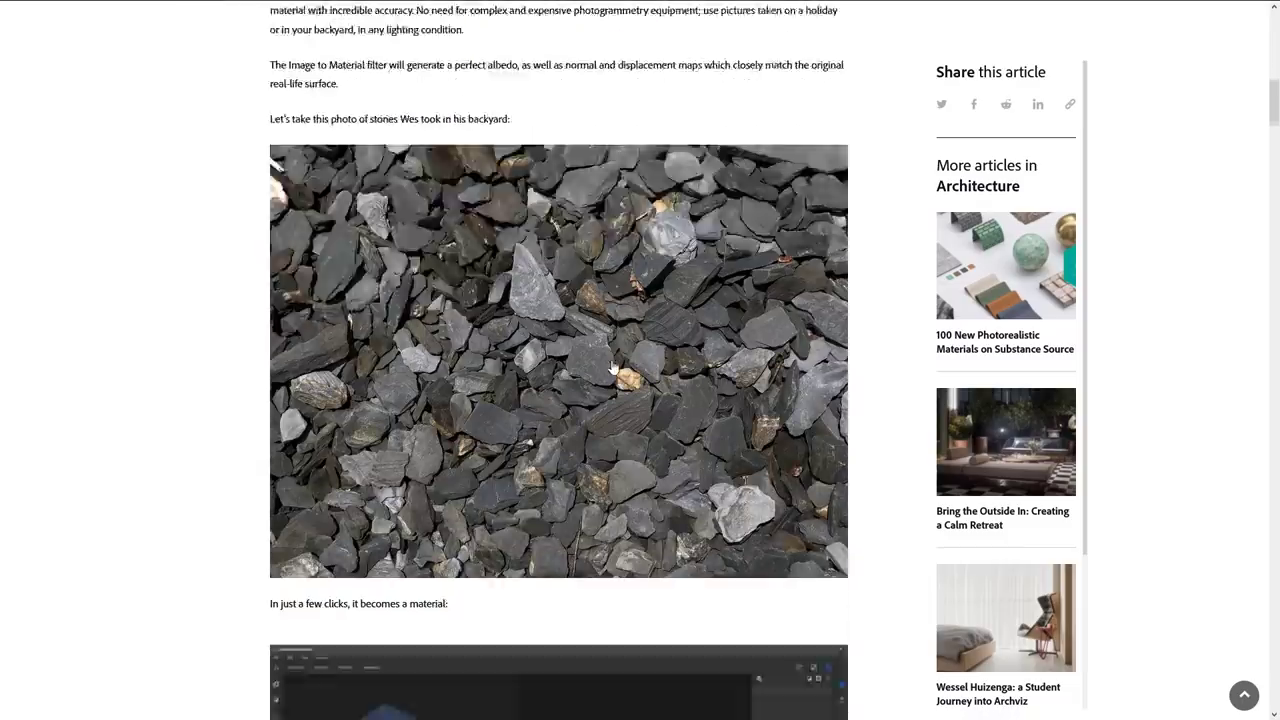
scroll(613, 368, "down", 8)
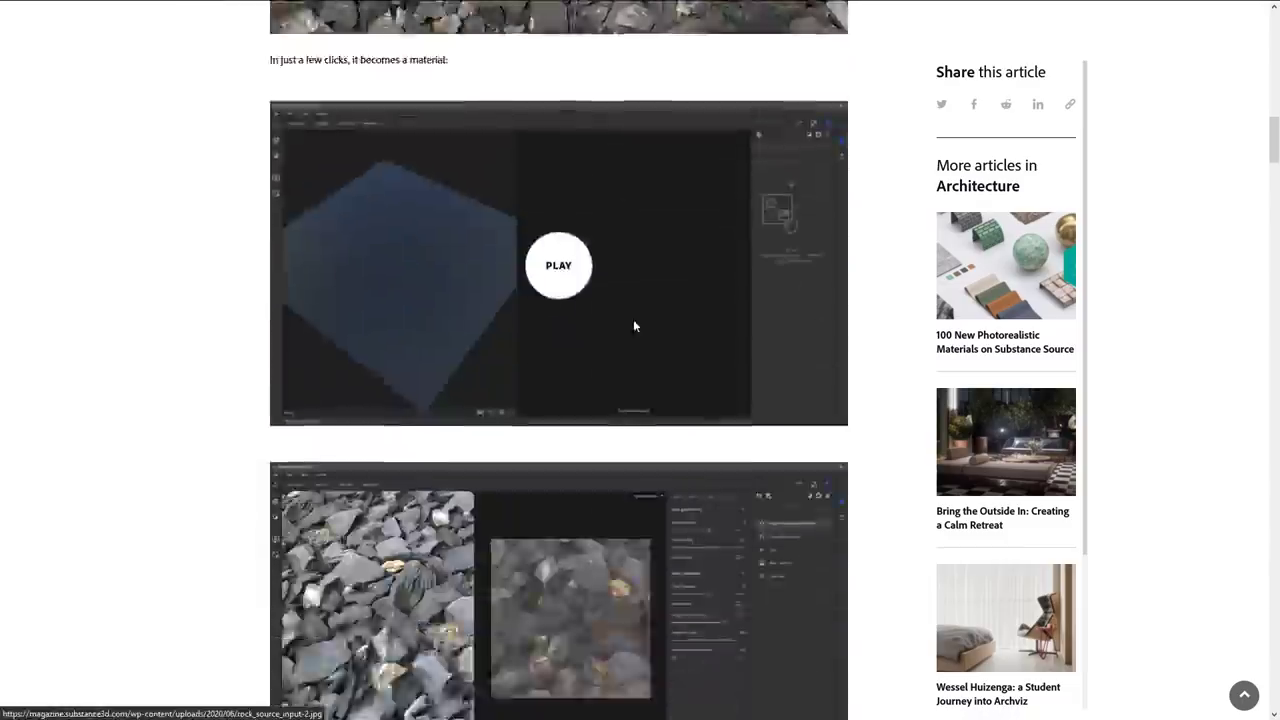
scroll(633, 326, "down", 20)
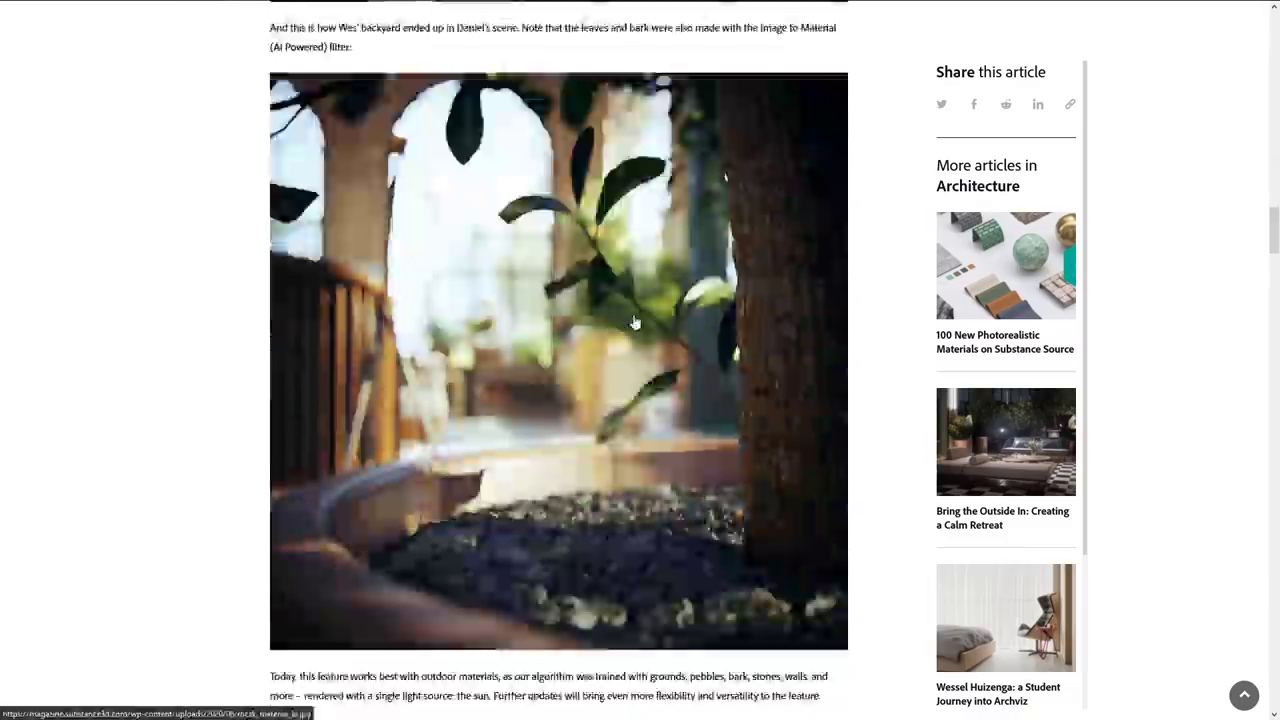
scroll(633, 322, "down", 15)
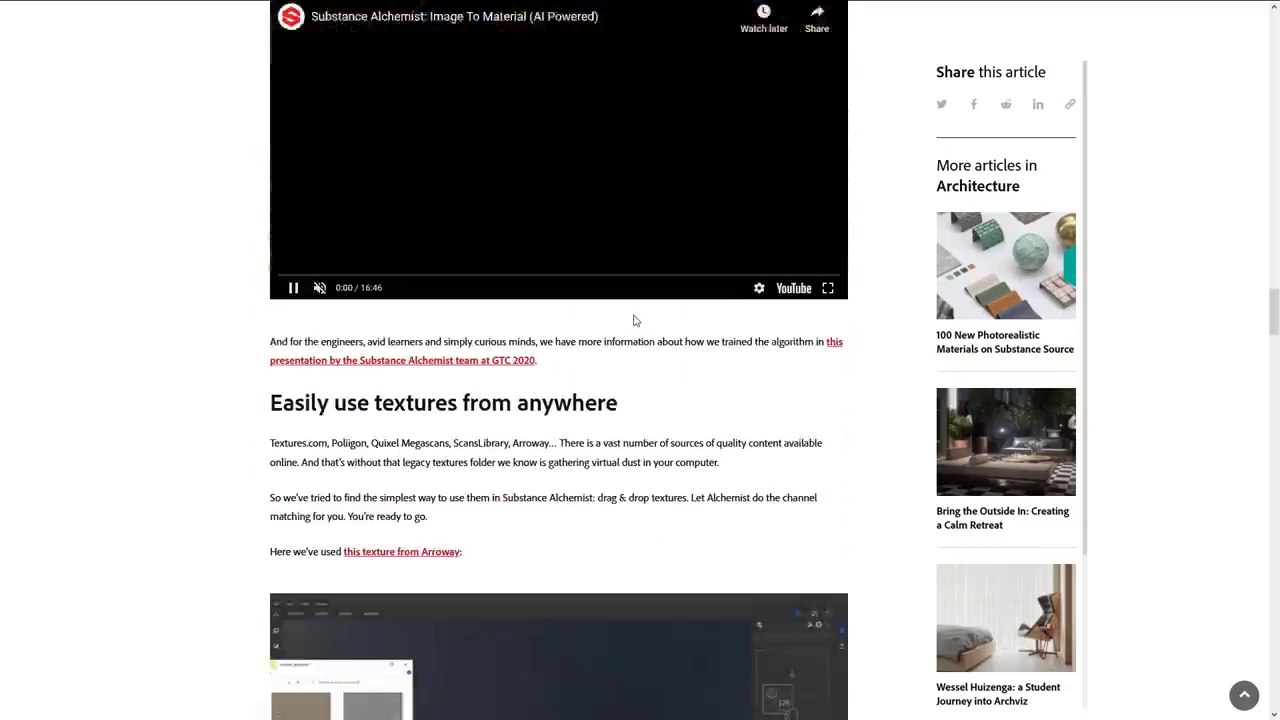
scroll(633, 320, "down", 9)
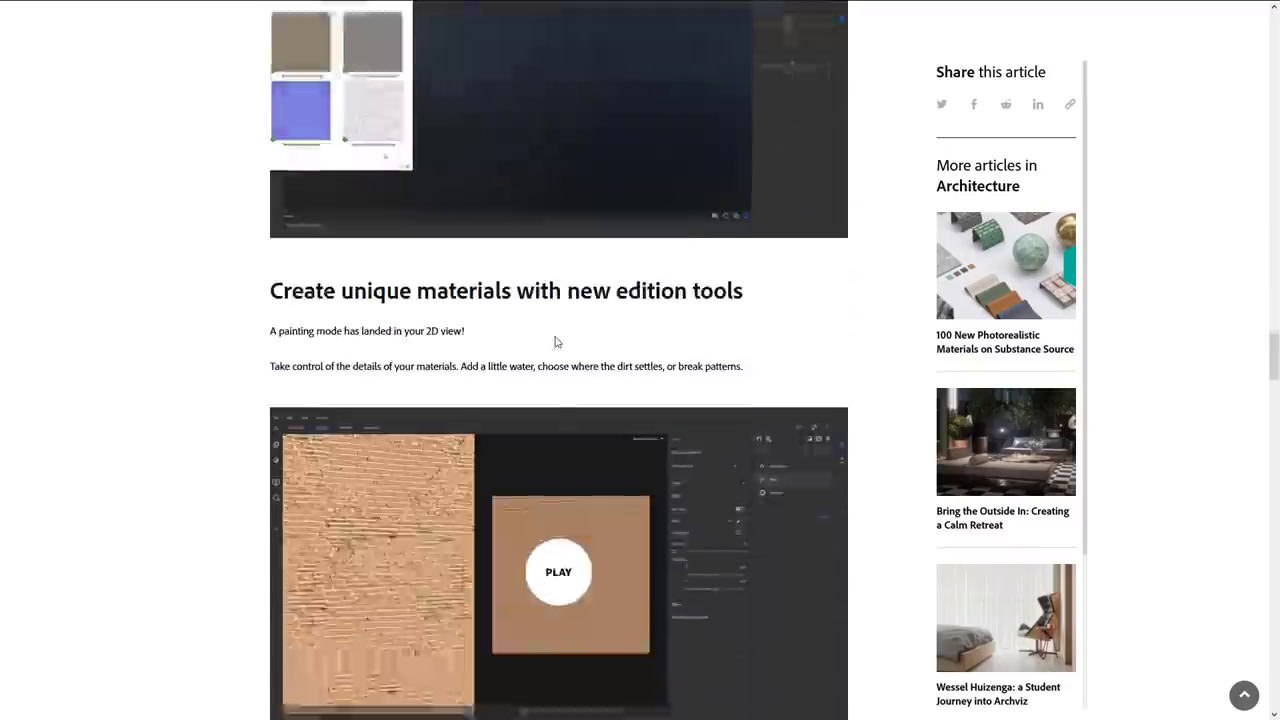
scroll(556, 341, "down", 8)
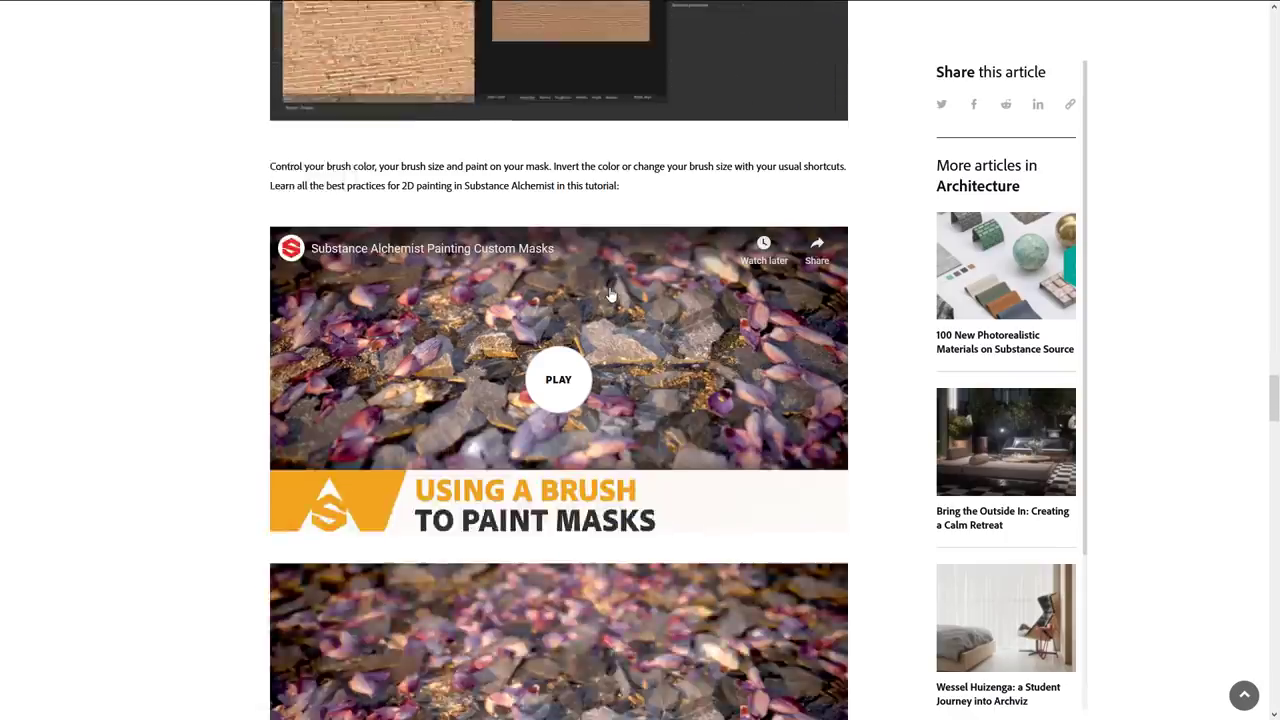
scroll(610, 293, "down", 15)
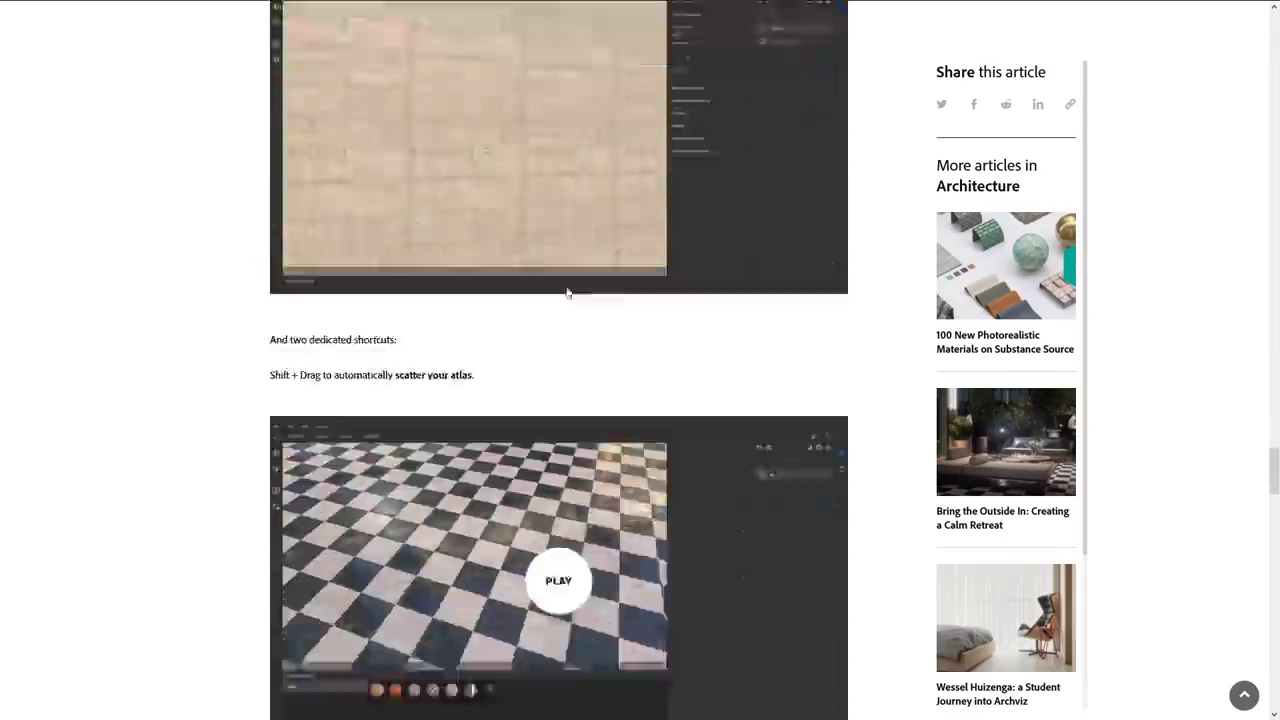
scroll(567, 293, "down", 16)
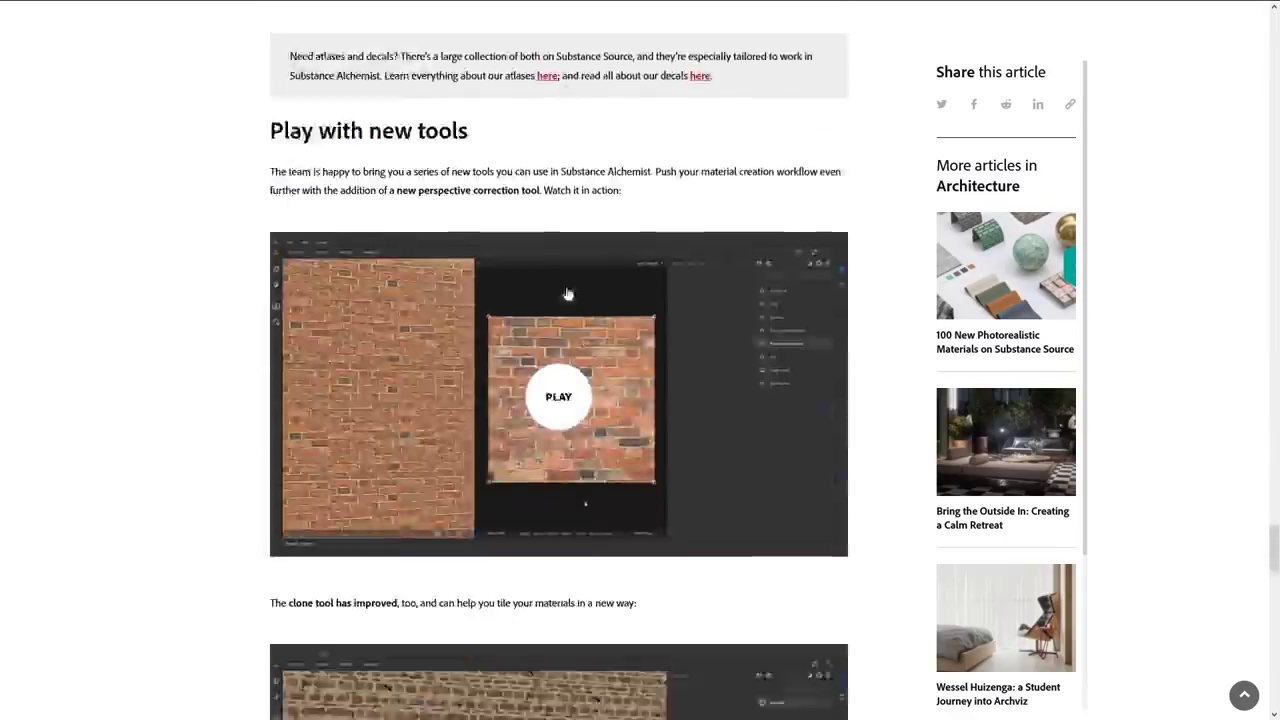
scroll(567, 293, "down", 18)
Scroll back up the article and go back to the Substance homepage
scroll(567, 293, "up", 8)
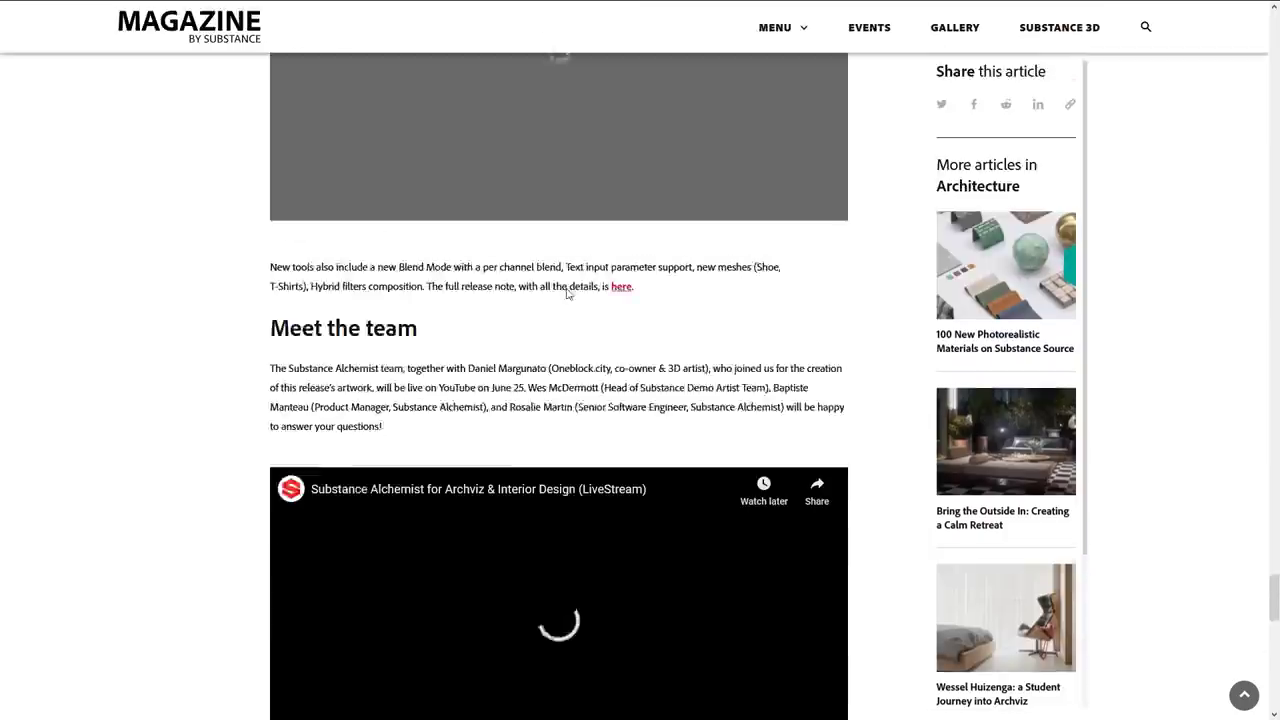
scroll(566, 293, "up", 20)
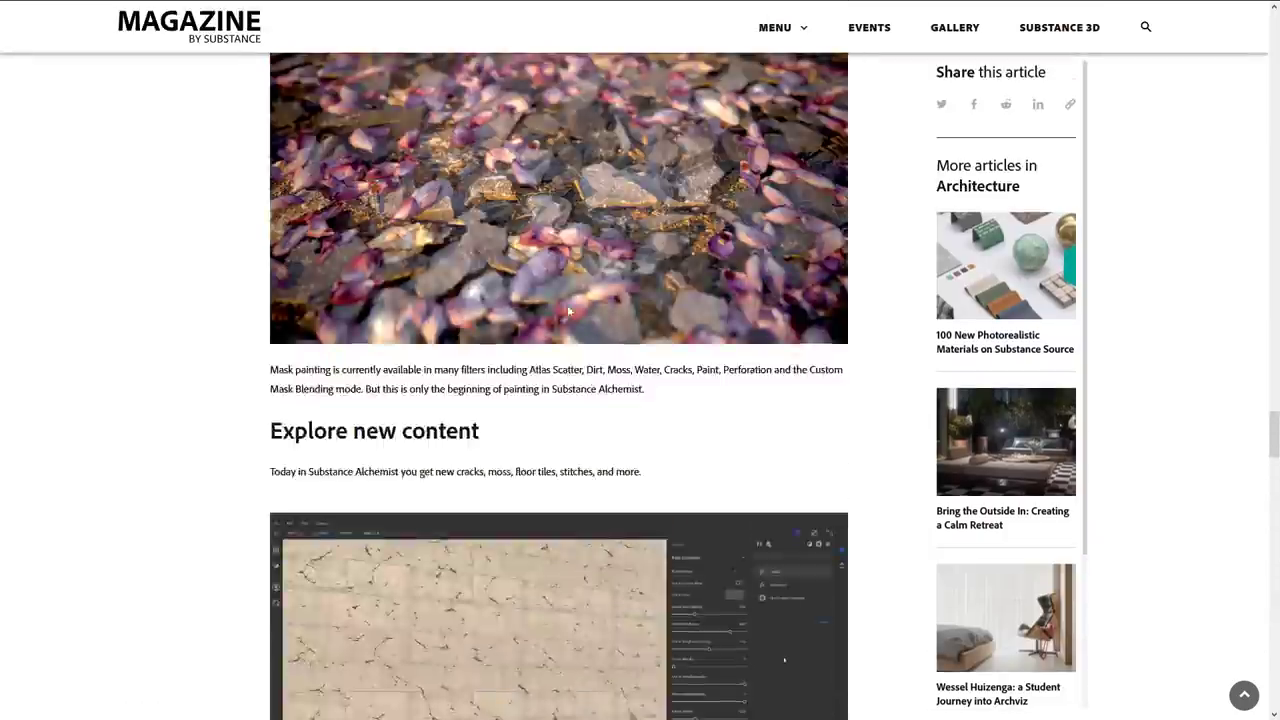
scroll(567, 314, "up", 15)
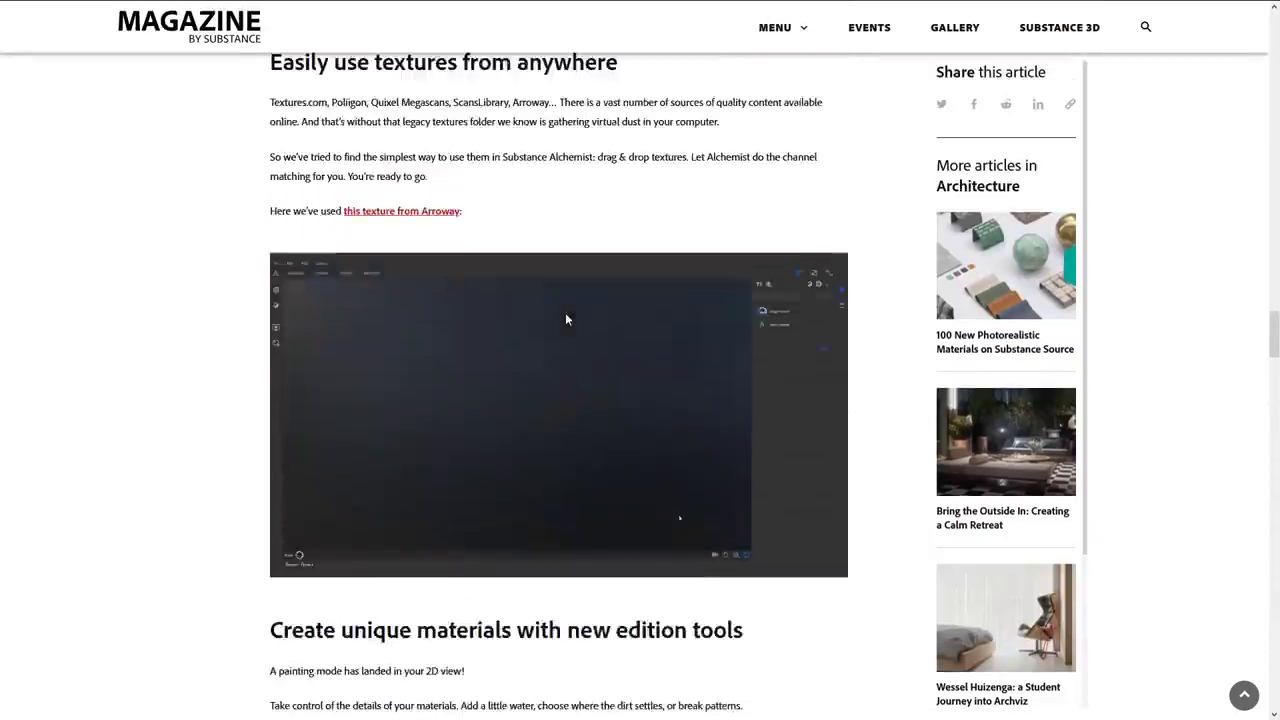
scroll(565, 319, "up", 15)
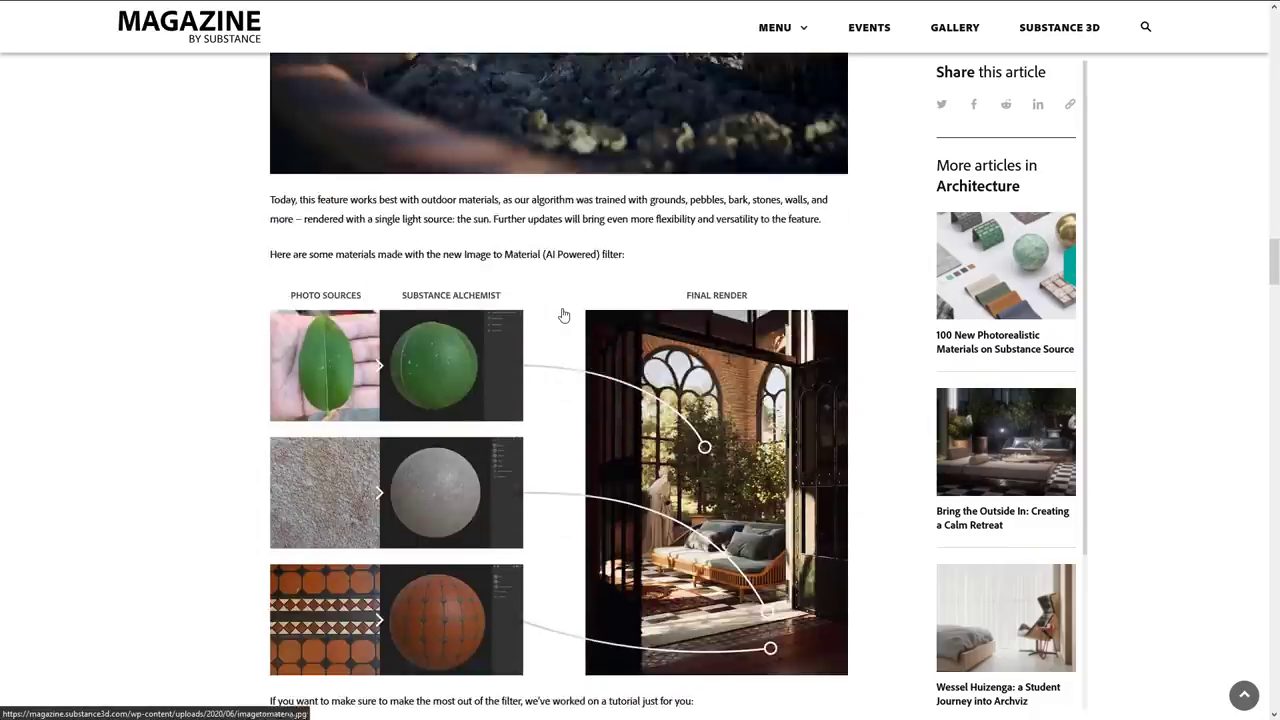
scroll(564, 315, "up", 12)
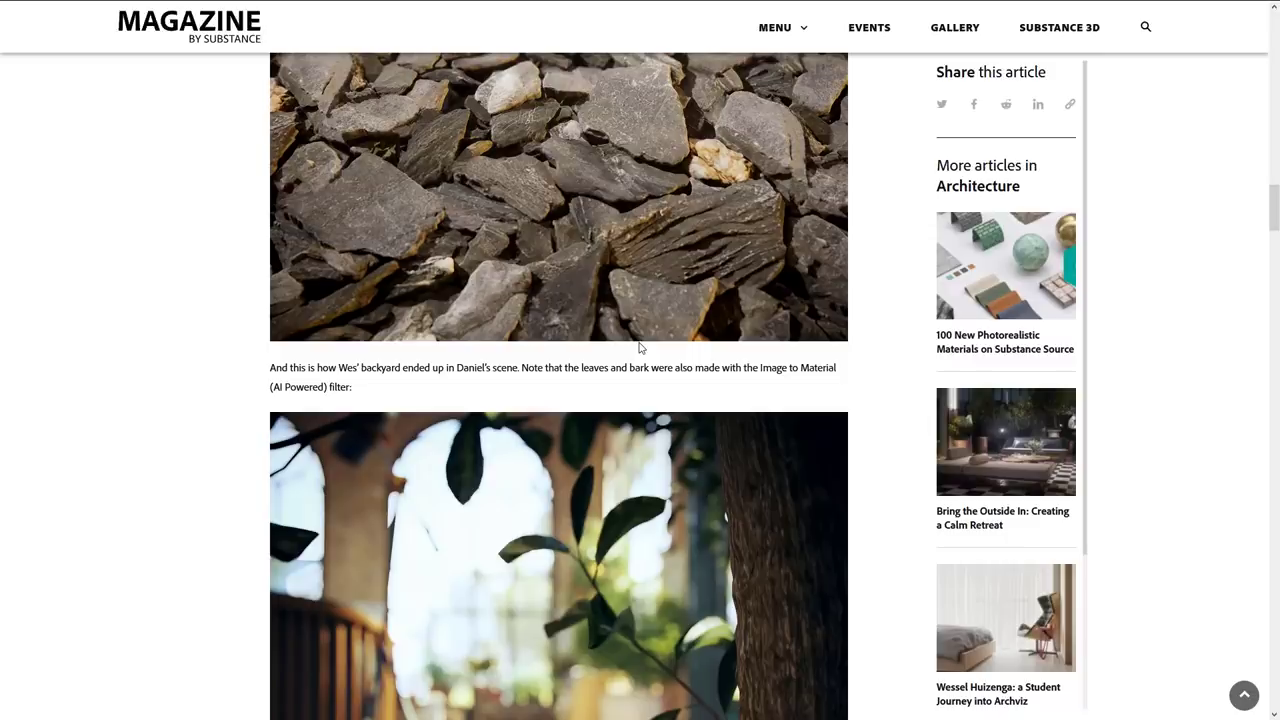
key("alt+Left")
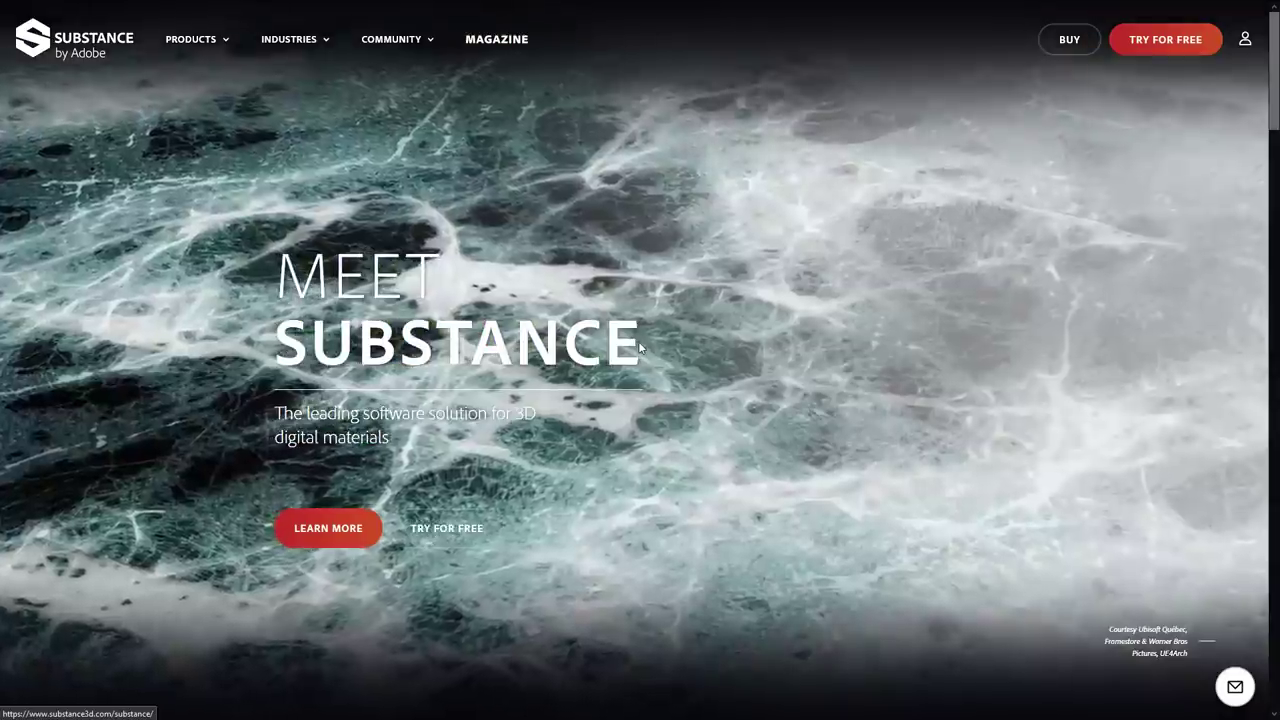